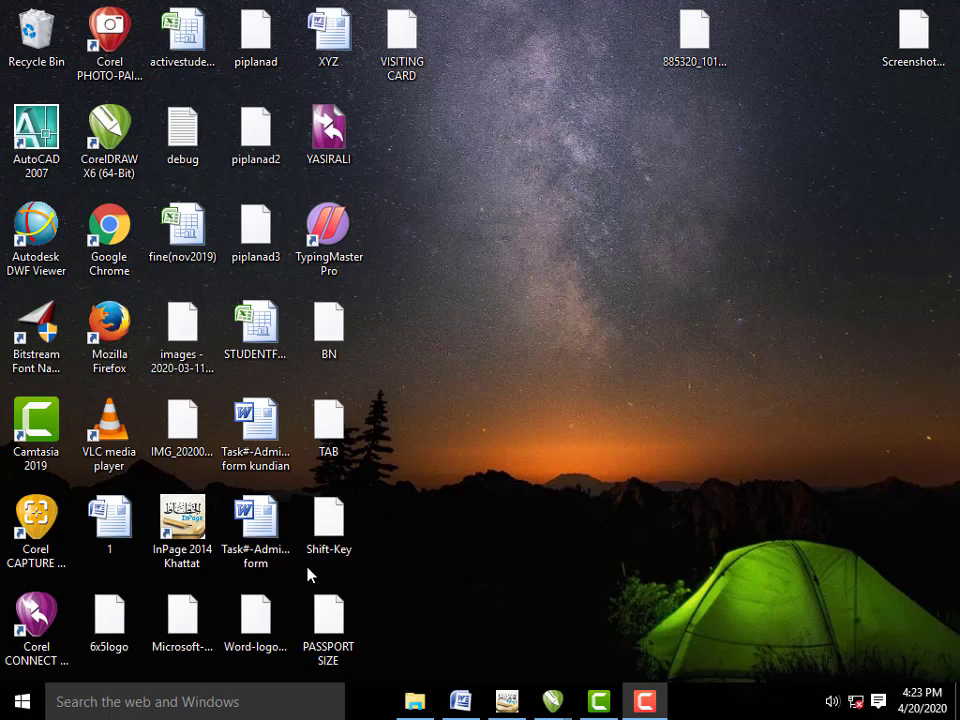
pyautogui.click(458, 700)
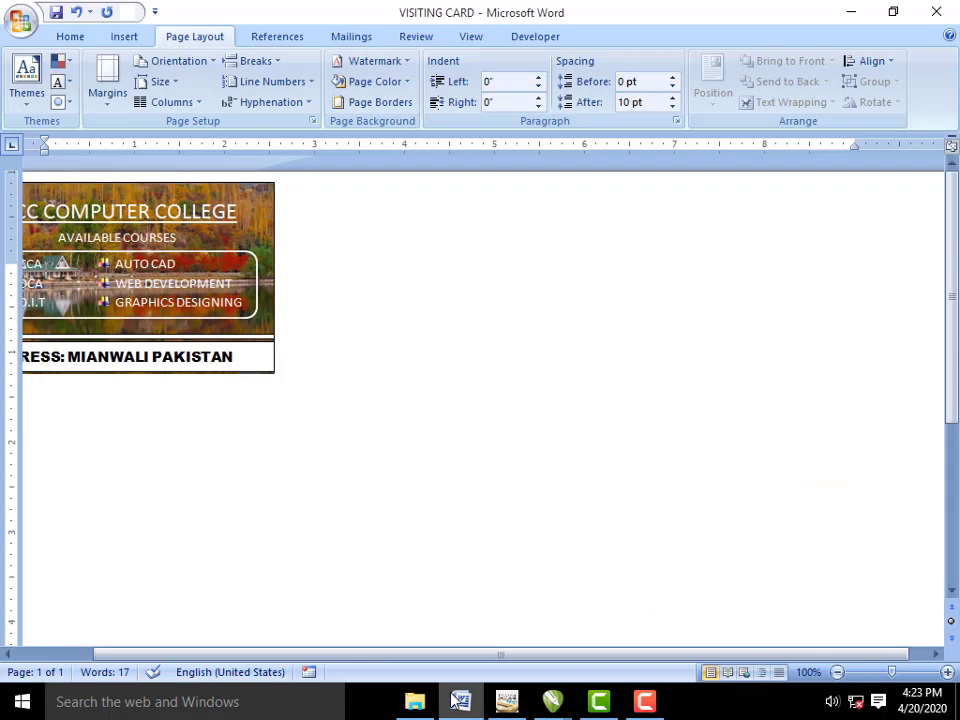
pyautogui.moveTo(315, 655); pyautogui.dragTo(169, 652)
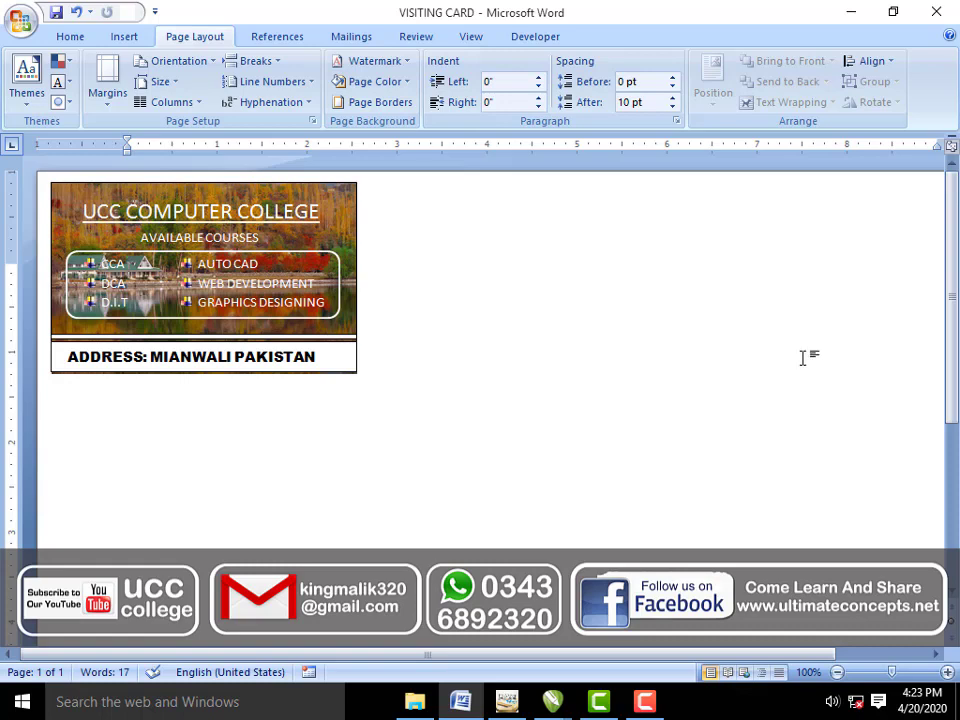
pyautogui.scroll(-3, 953, 360)
pyautogui.moveTo(953, 380)
pyautogui.mouseDown()
pyautogui.moveTo(953, 450)
pyautogui.moveTo(953, 255)
pyautogui.mouseUp()
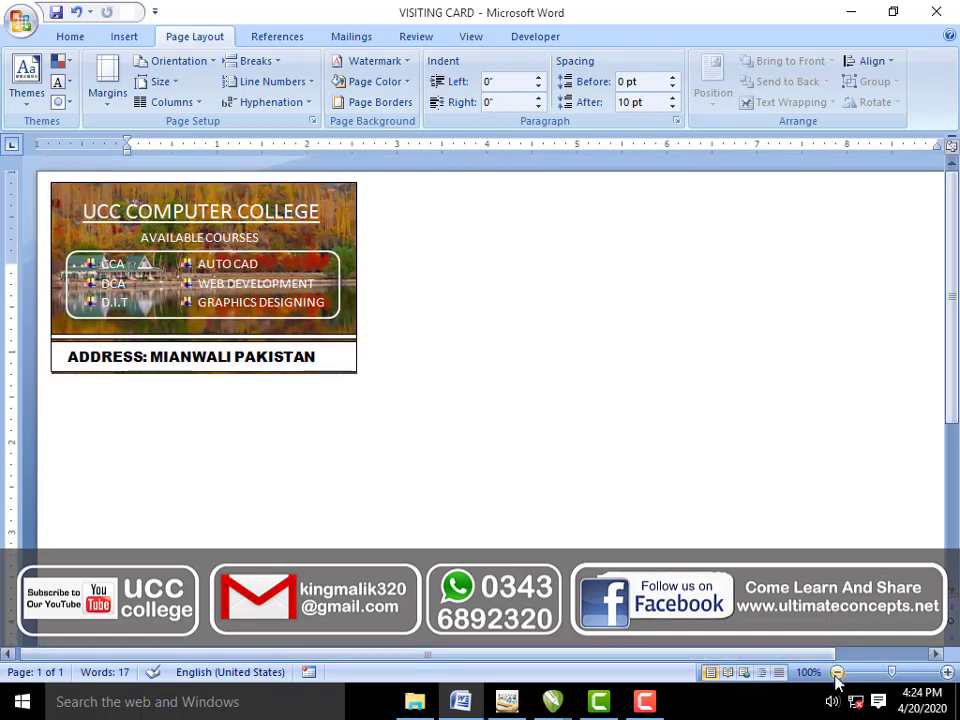
pyautogui.click(837, 672)
pyautogui.click(837, 672)
pyautogui.click(837, 672)
pyautogui.click(837, 672)
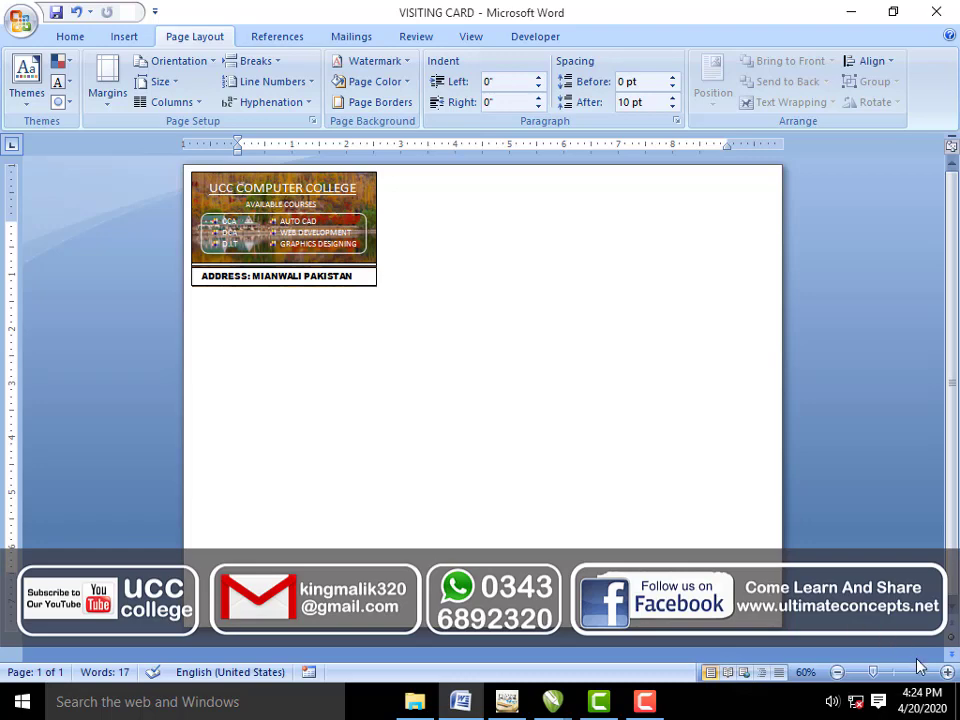
# Step: Zoom the view to 120% and select the visiting-card picture
pyautogui.click(948, 676)
pyautogui.click(948, 676)
pyautogui.click(948, 676)
pyautogui.click(948, 676)
pyautogui.click(948, 676)
pyautogui.click(948, 676)
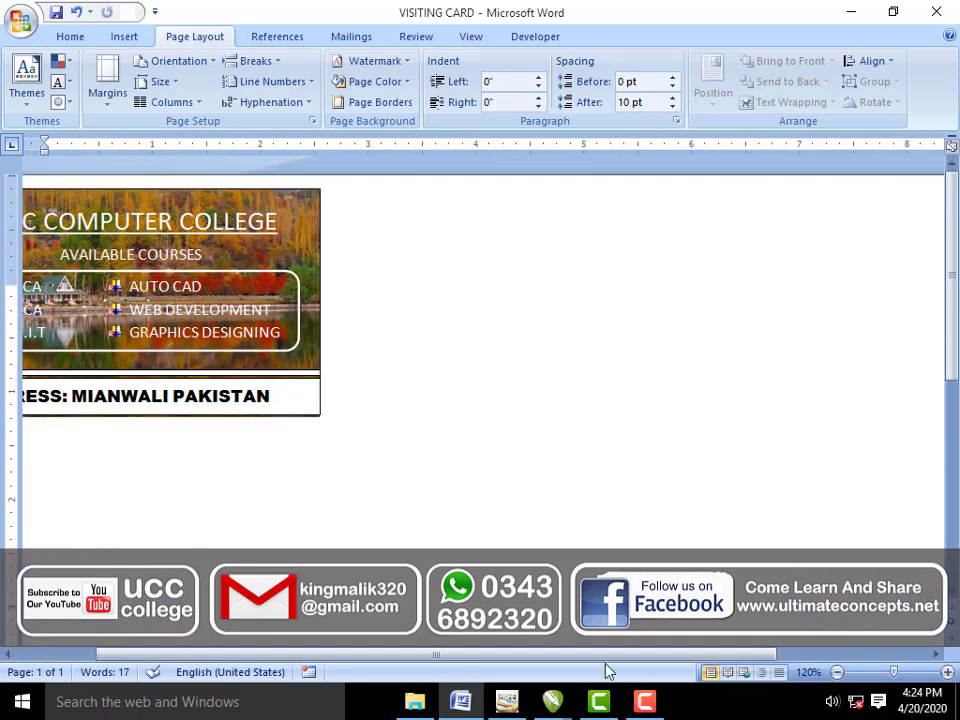
pyautogui.moveTo(557, 663); pyautogui.dragTo(478, 663)
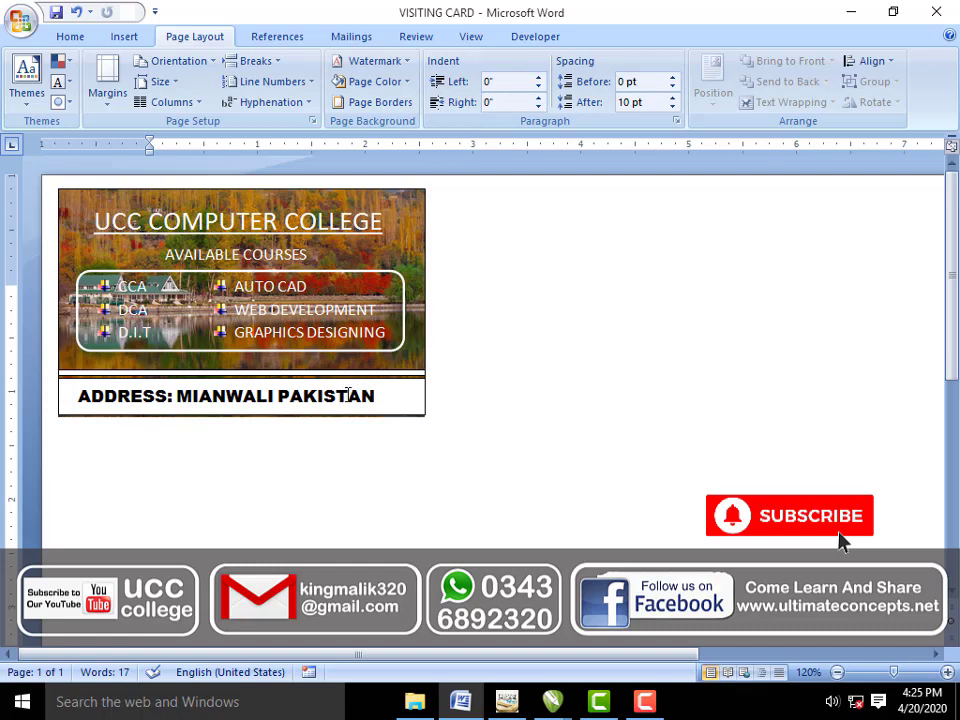
pyautogui.scroll(-2, 377, 393)
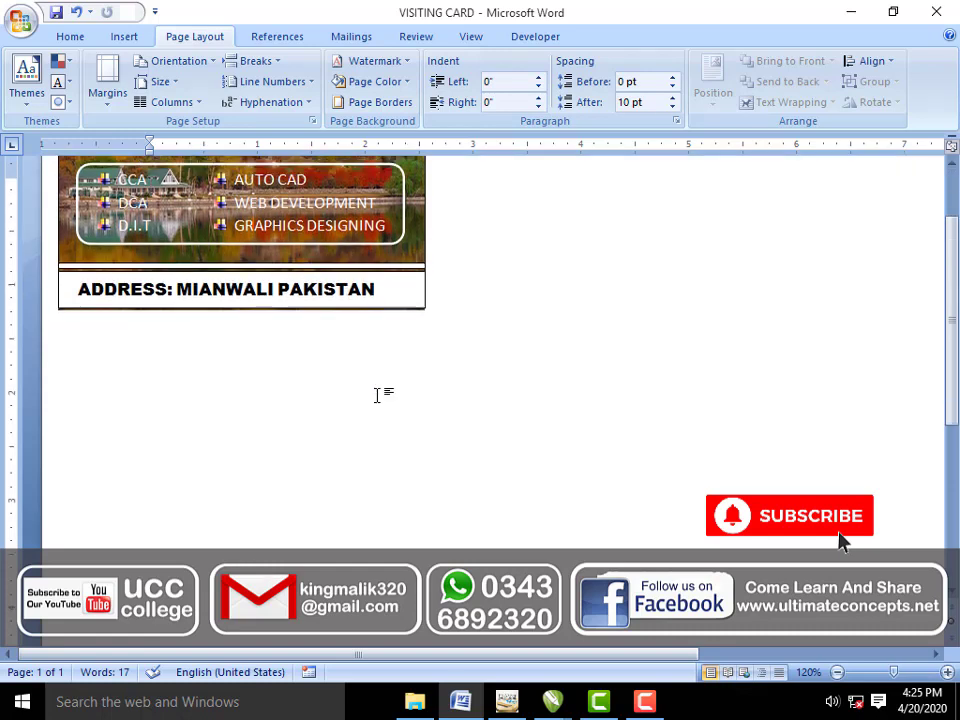
pyautogui.scroll(2, 377, 393)
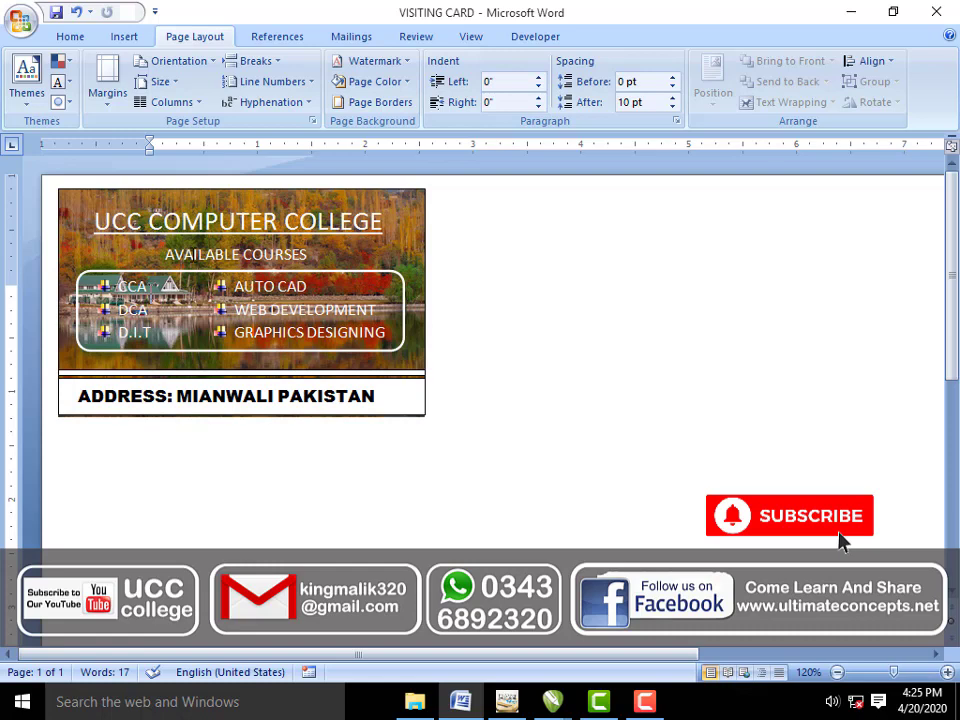
pyautogui.click(397, 192)
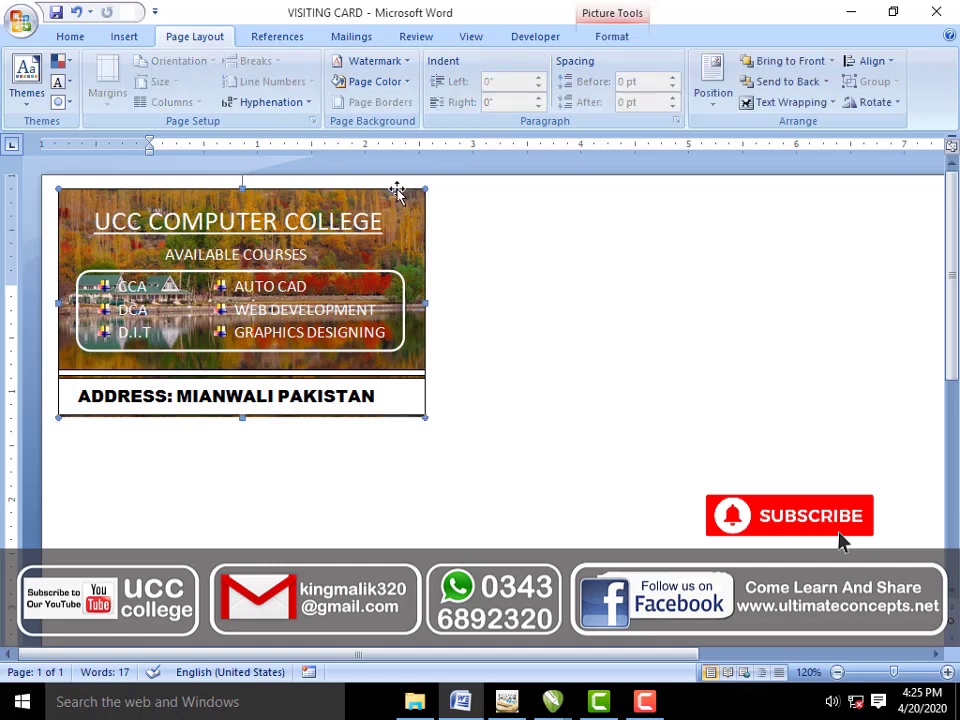
# Step: Show the Picture Tools Format options for the selected card picture
pyautogui.click(603, 37)
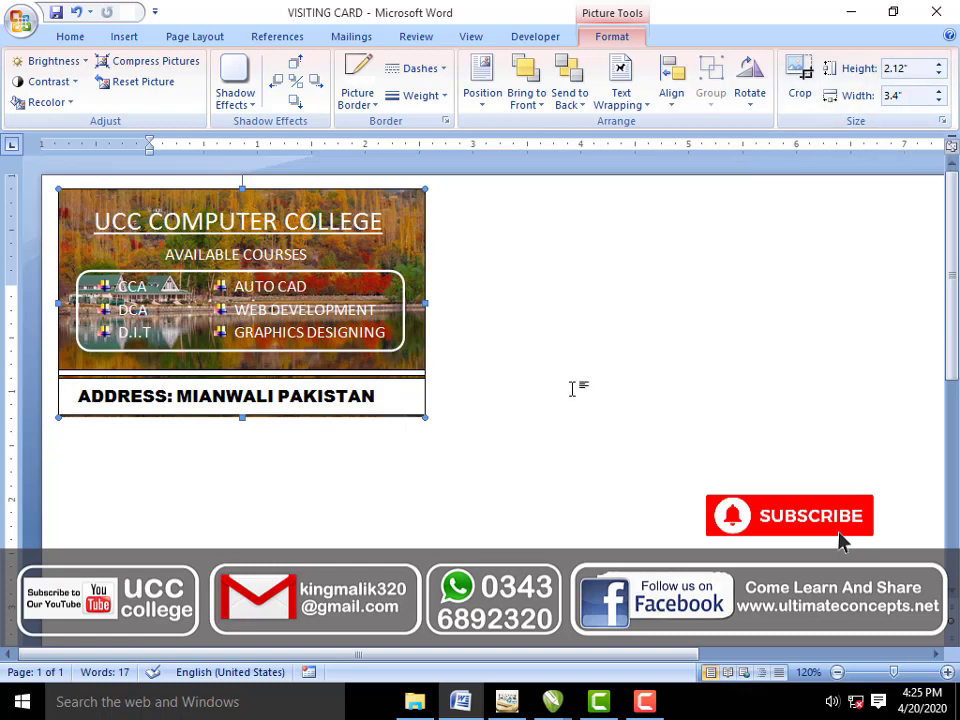
pyautogui.scroll(-3, 562, 392)
pyautogui.scroll(3, 562, 392)
pyautogui.scroll(-2, 562, 392)
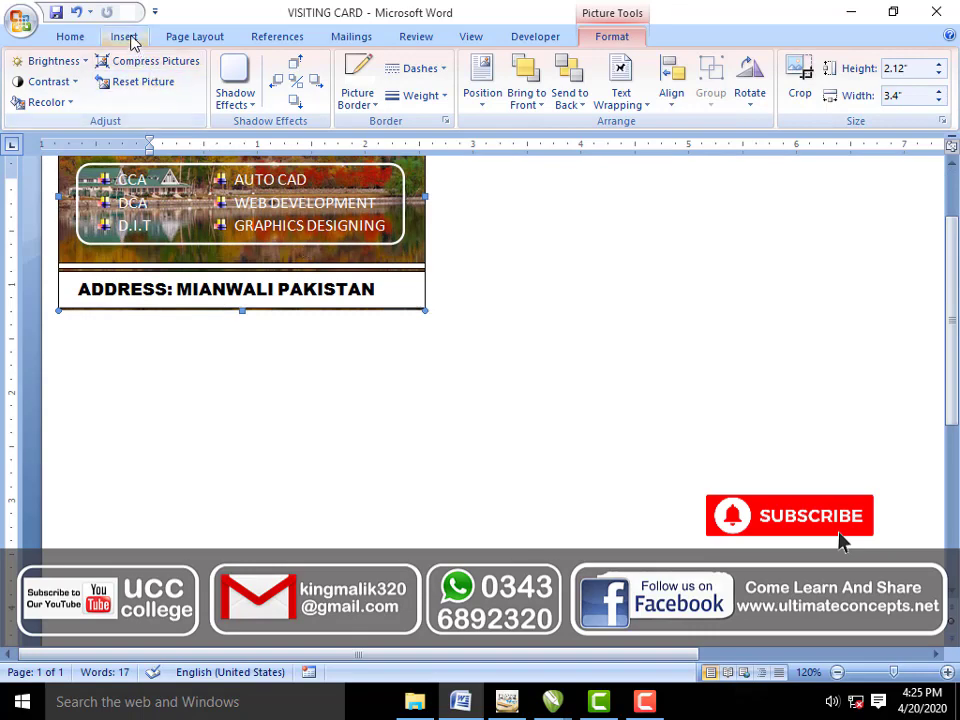
# Step: Draw a 3.4 by 1.7 inch rectangle below the existing visiting card
pyautogui.click(126, 38)
pyautogui.click(251, 92)
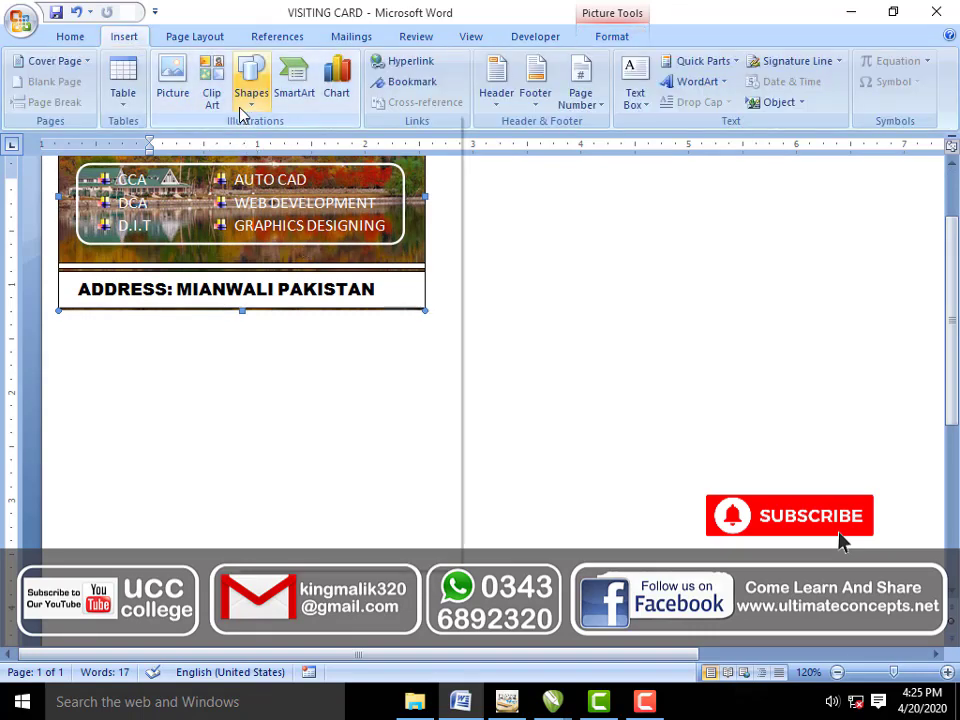
pyautogui.click(491, 266)
pyautogui.scroll(-2, 293, 272)
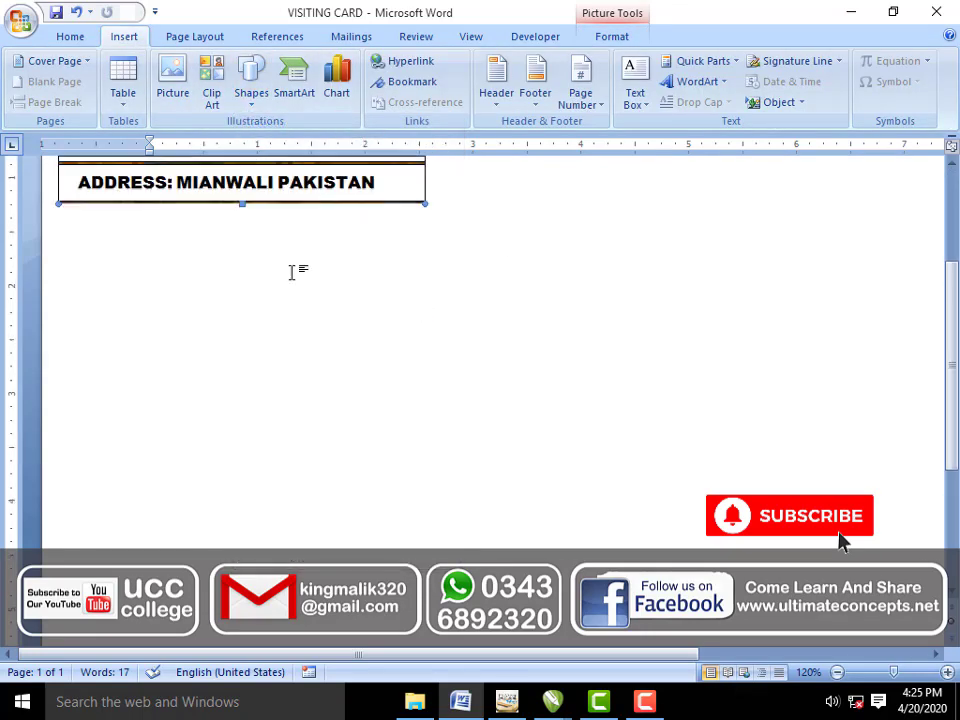
pyautogui.scroll(3, 293, 272)
pyautogui.scroll(-2, 220, 205)
pyautogui.click(252, 95)
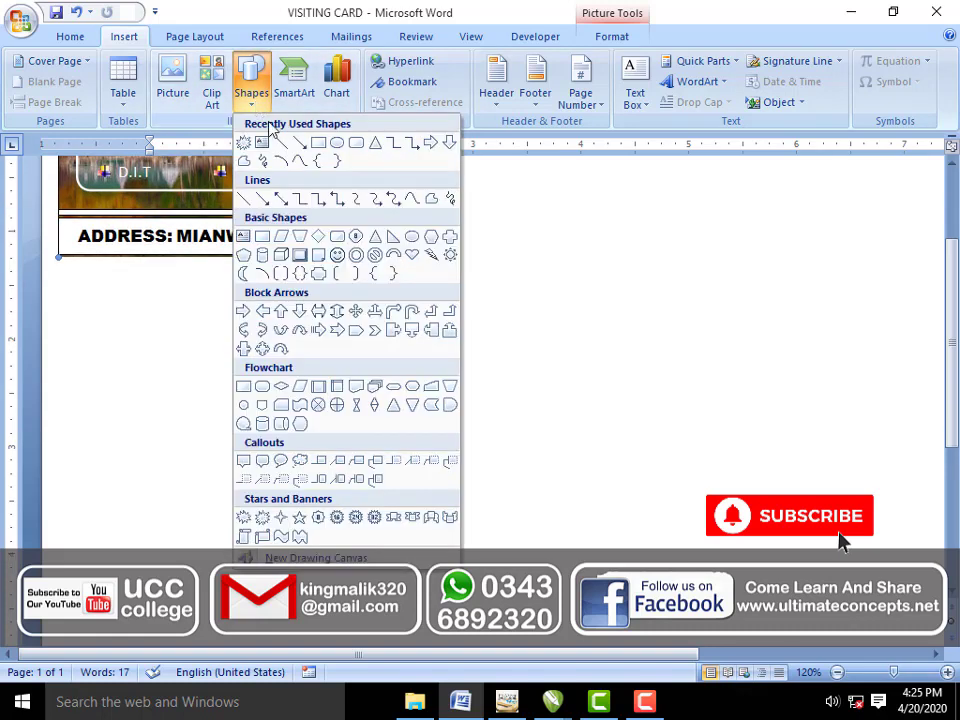
pyautogui.click(320, 145)
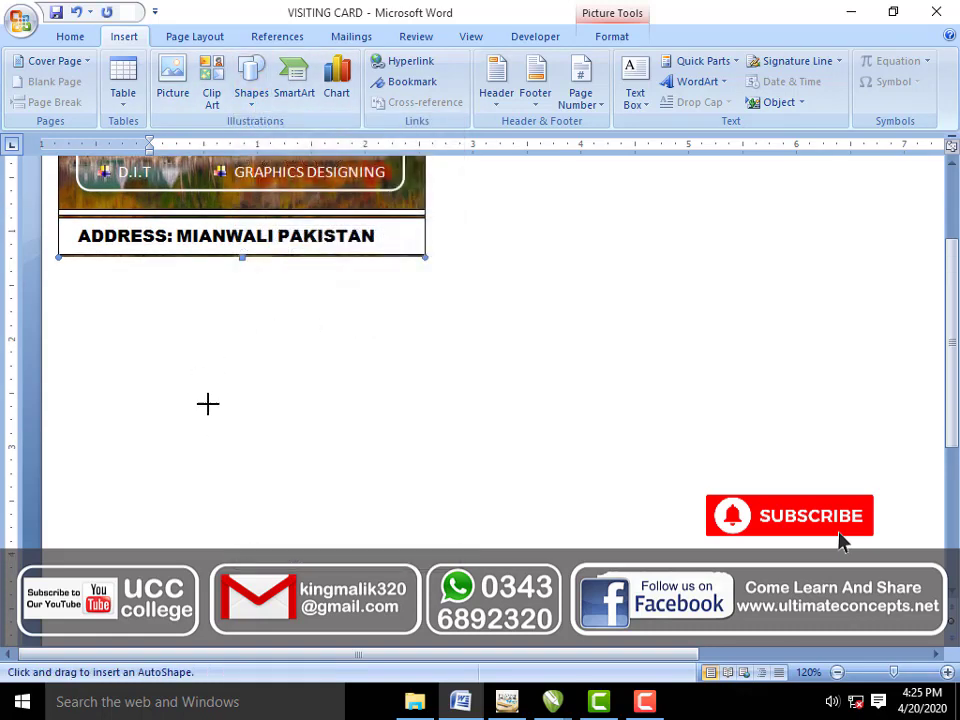
pyautogui.moveTo(208, 404)
pyautogui.mouseDown()
pyautogui.moveTo(440, 570)
pyautogui.moveTo(575, 587)
pyautogui.mouseUp()
pyautogui.scroll(-1, 455, 537)
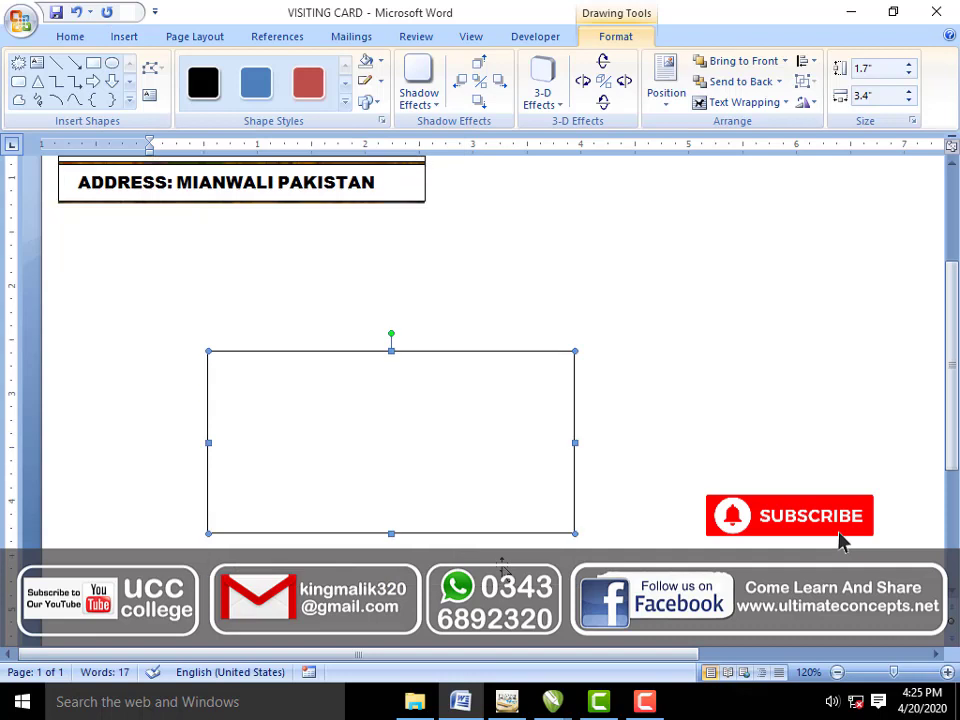
pyautogui.scroll(-1, 455, 537)
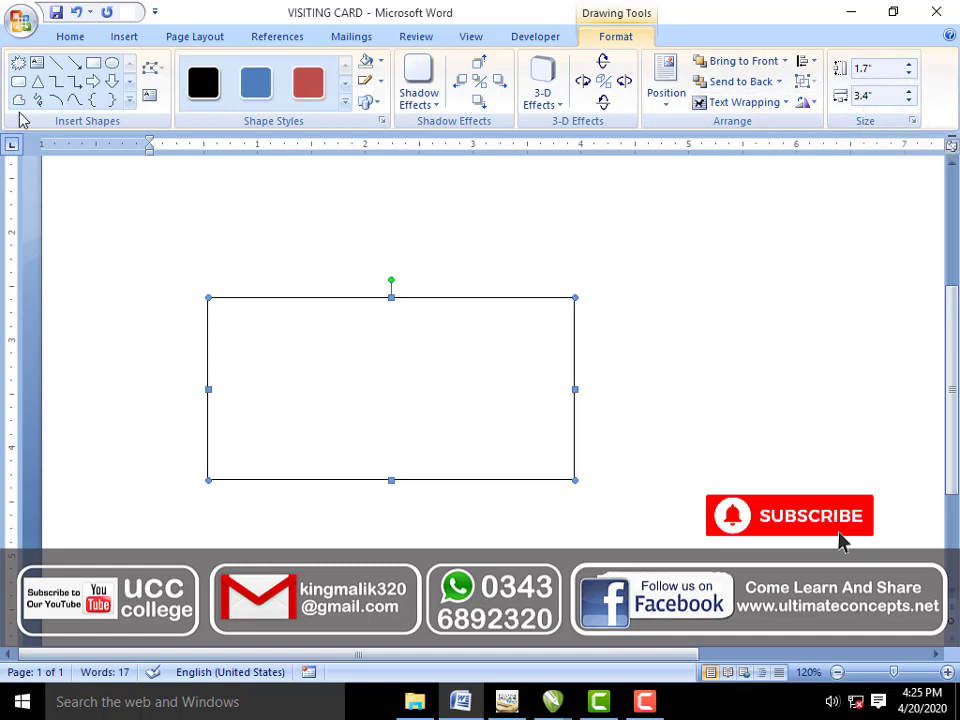
pyautogui.click(21, 22)
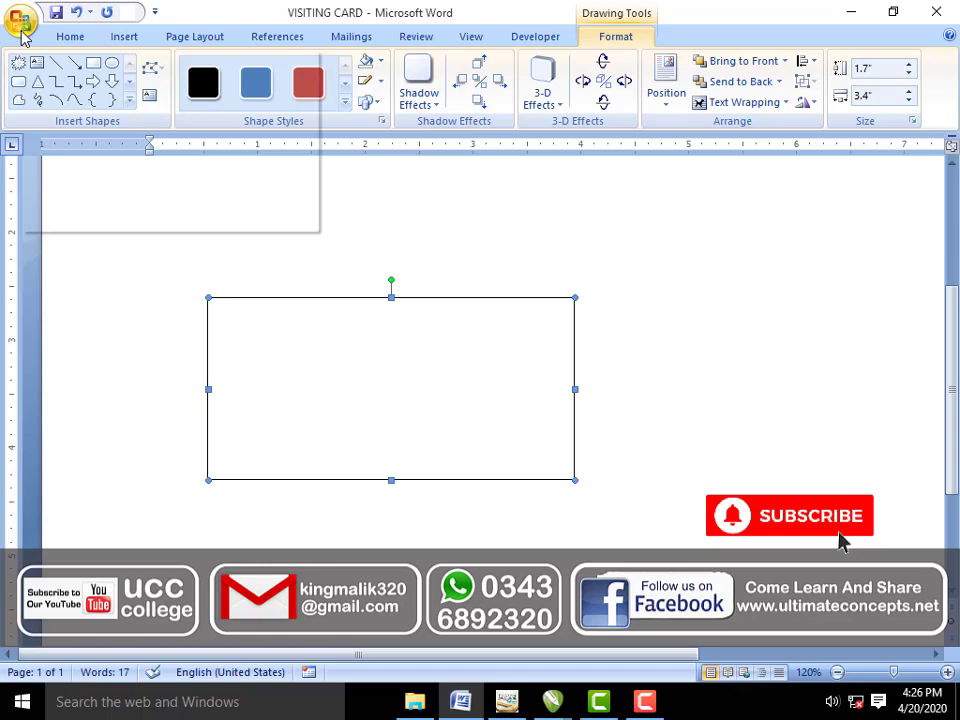
pyautogui.click(268, 430)
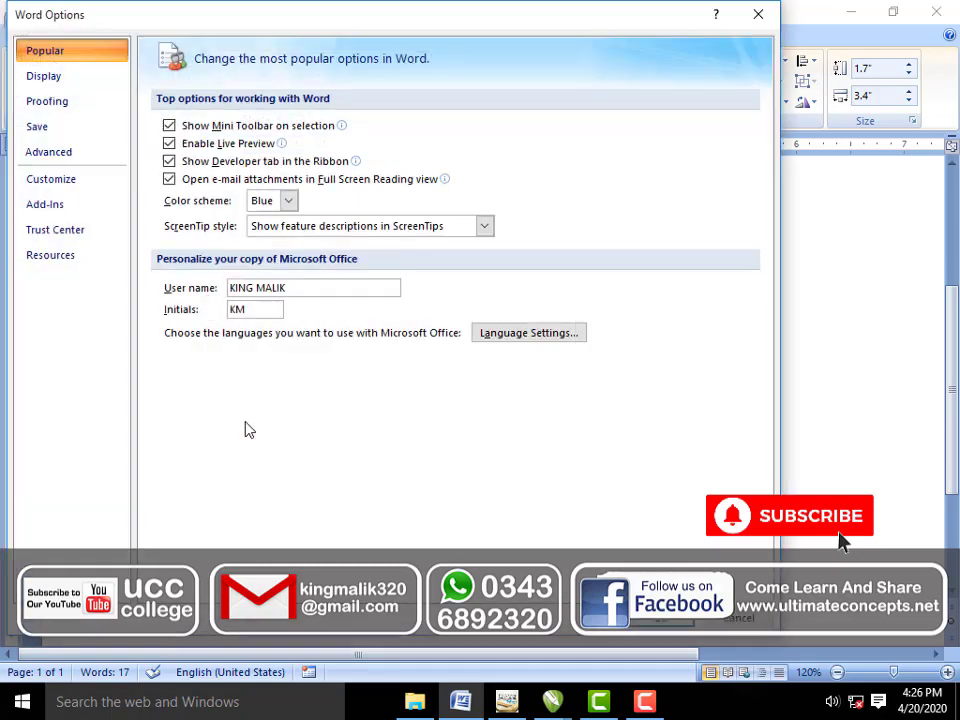
pyautogui.click(98, 166)
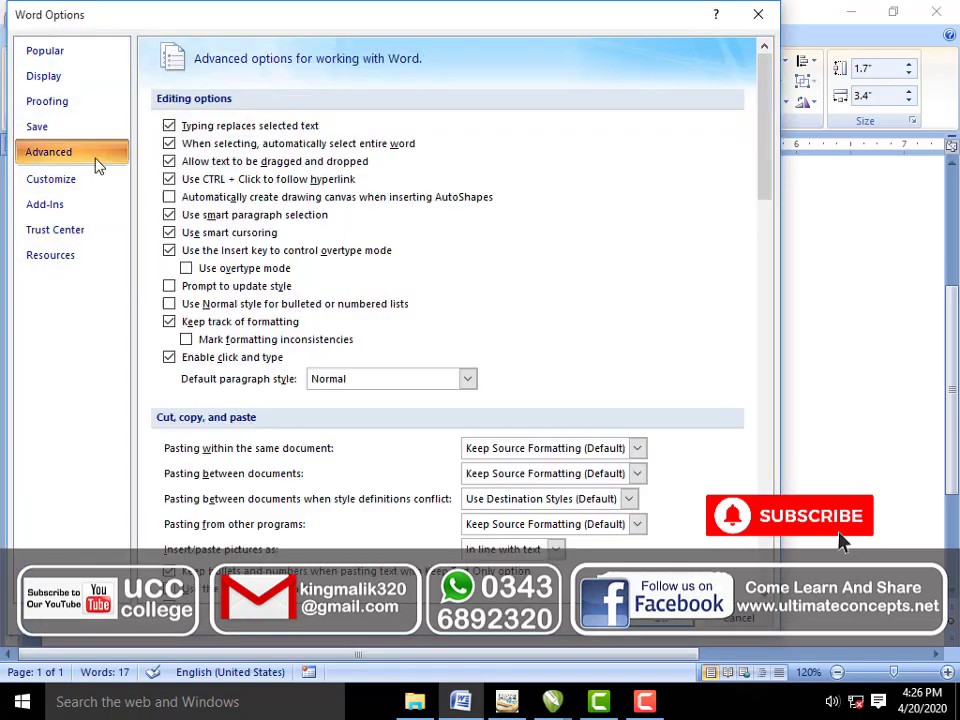
pyautogui.scroll(-3, 462, 445)
pyautogui.scroll(-8, 465, 450)
pyautogui.scroll(-2, 463, 450)
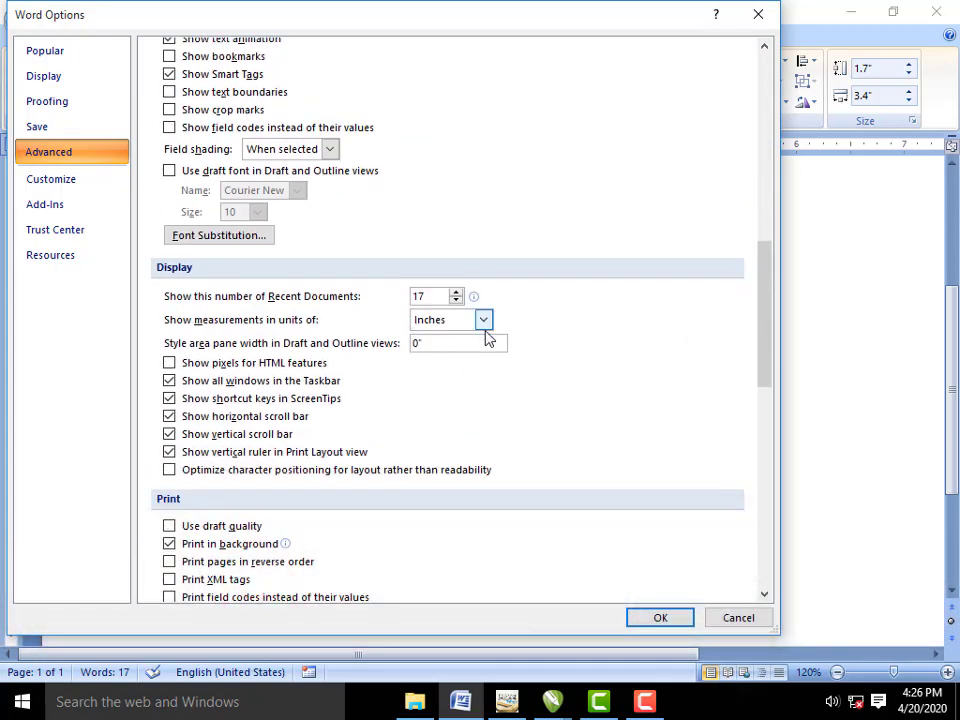
pyautogui.click(660, 618)
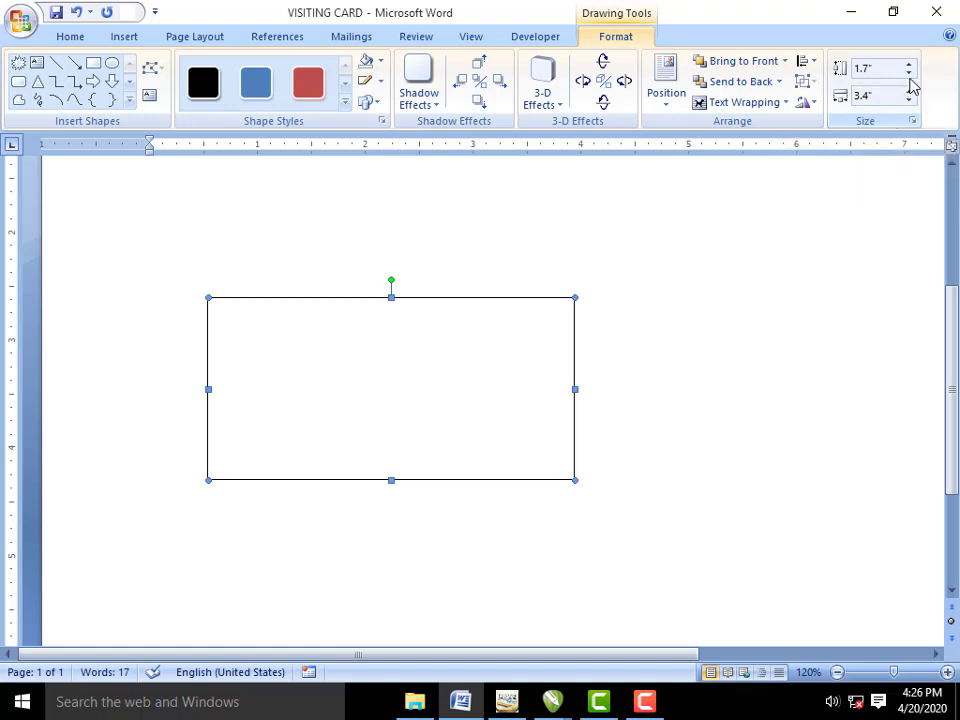
# Step: Increase the card rectangle's height to 2.1 inches
pyautogui.click(909, 66)
pyautogui.click(909, 66)
pyautogui.click(909, 66)
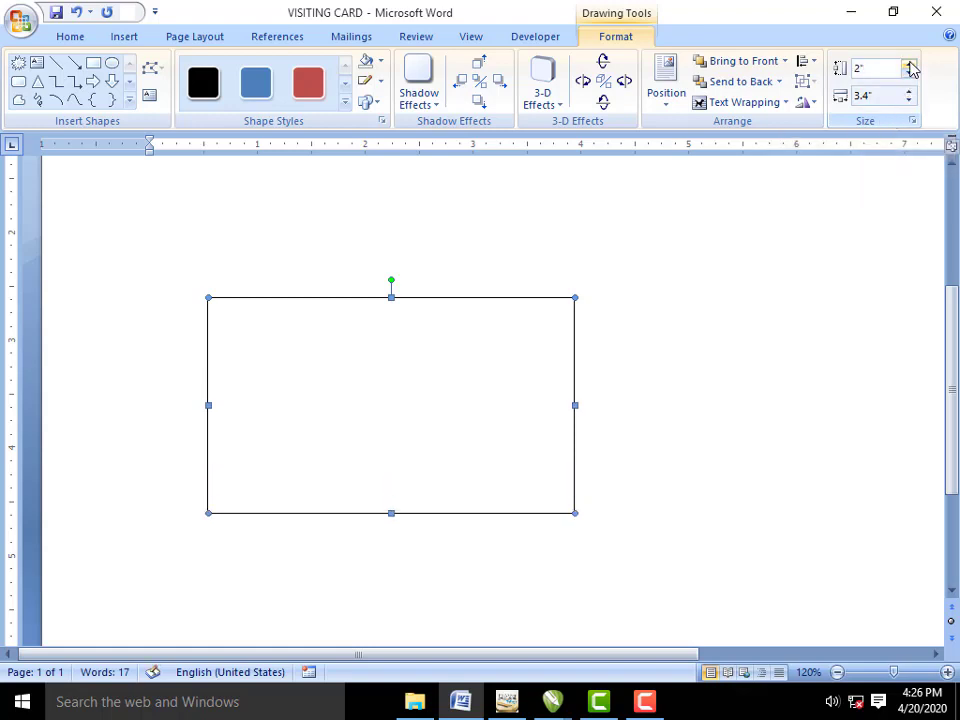
pyautogui.click(909, 66)
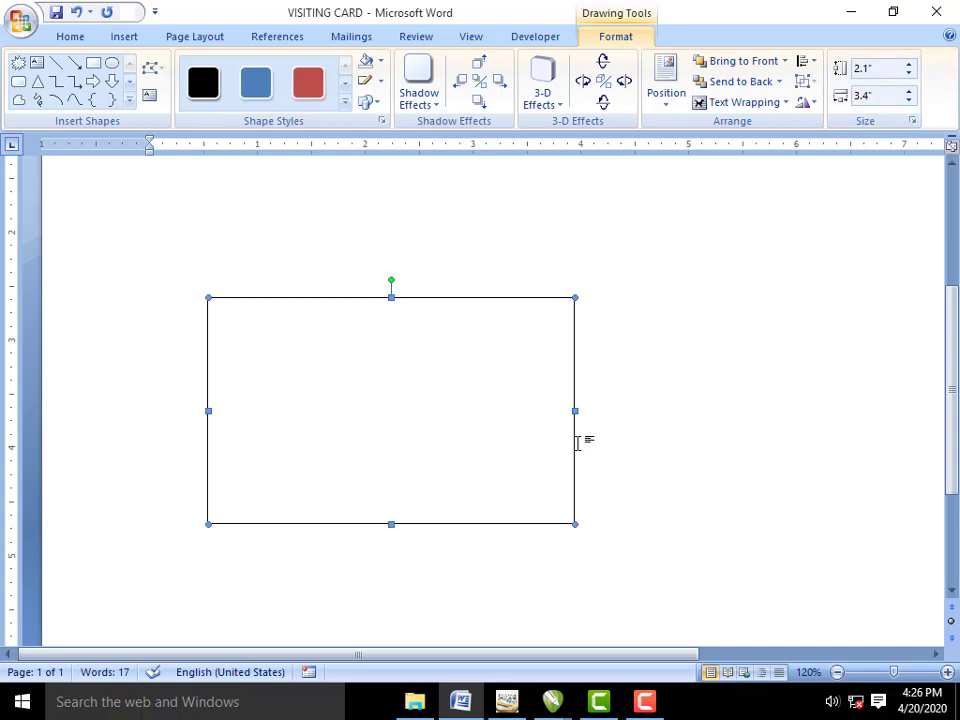
pyautogui.scroll(1, 566, 469)
pyautogui.scroll(1, 525, 487)
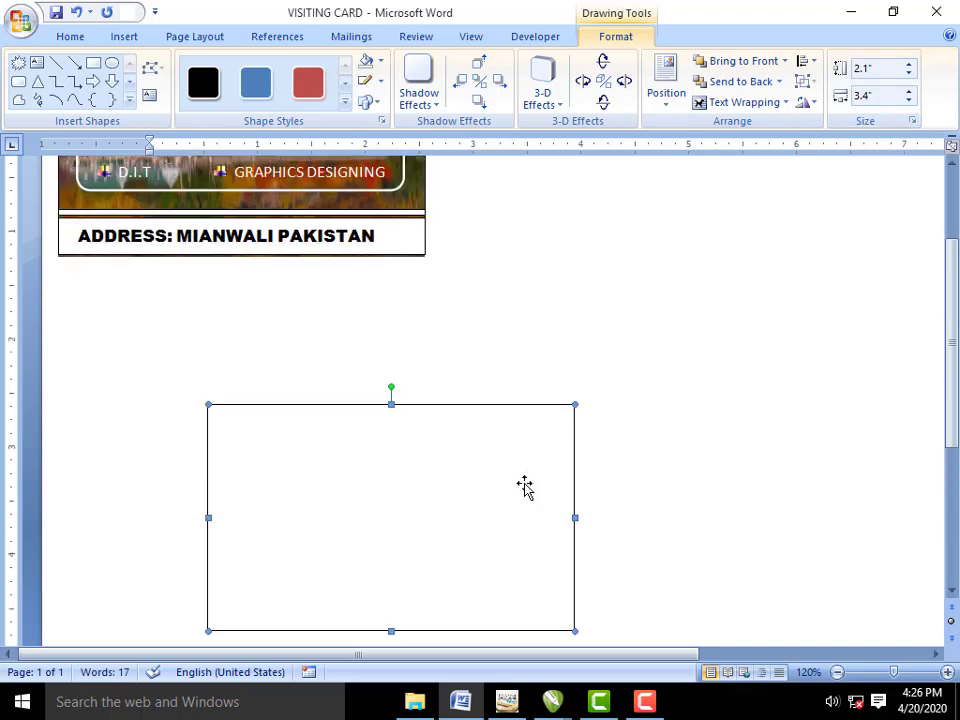
pyautogui.scroll(1, 525, 487)
pyautogui.scroll(2, 524, 483)
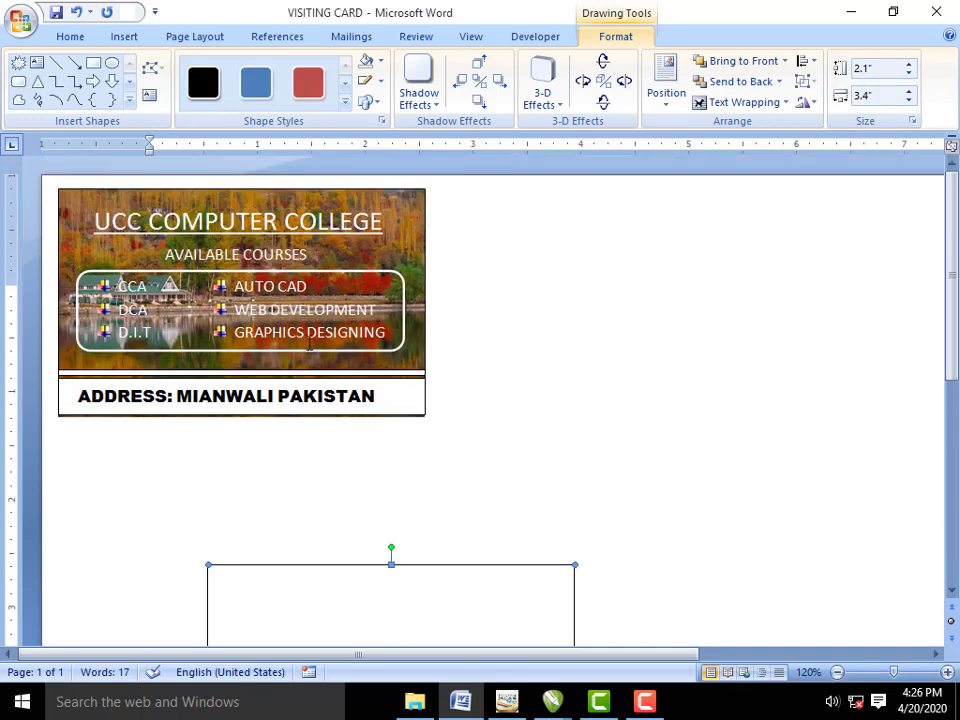
pyautogui.scroll(-2, 461, 511)
pyautogui.scroll(-1, 461, 513)
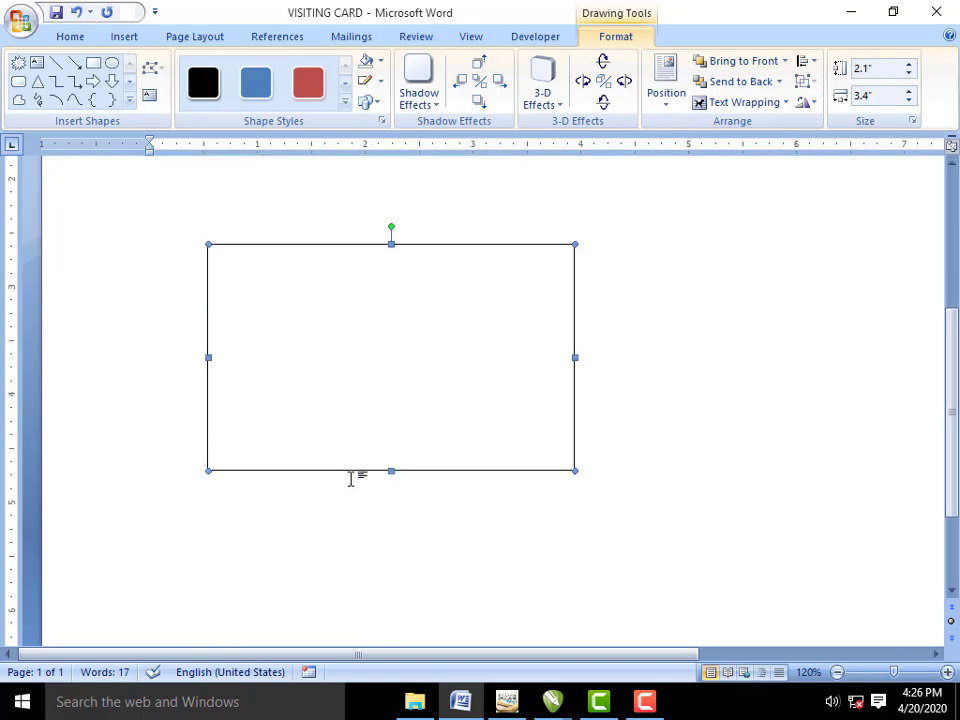
pyautogui.scroll(2, 349, 480)
pyautogui.scroll(-1, 321, 411)
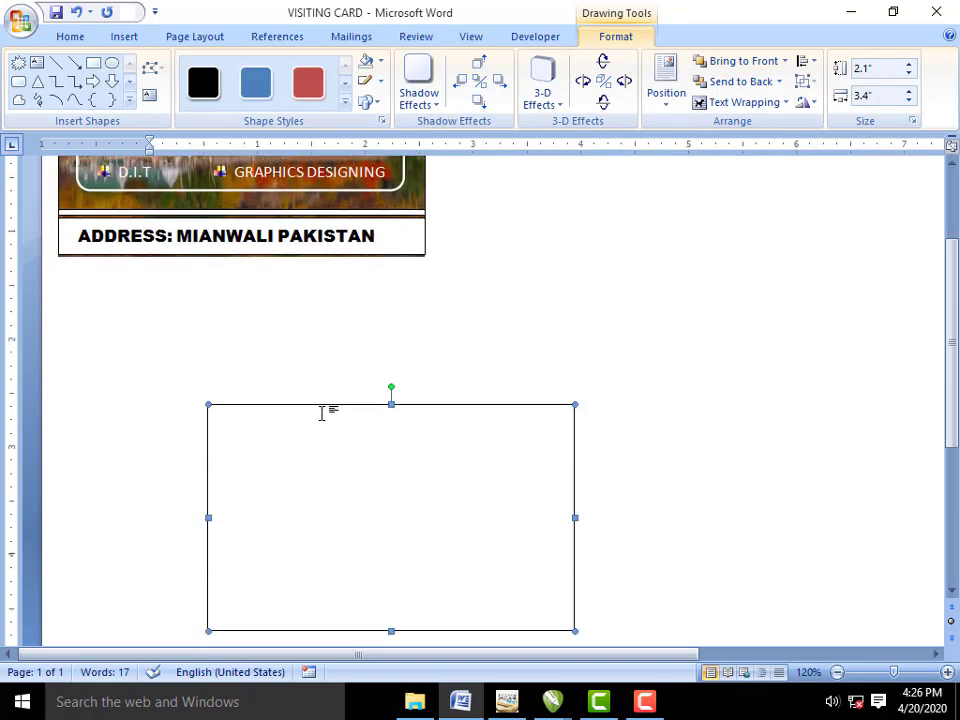
pyautogui.scroll(-1, 203, 203)
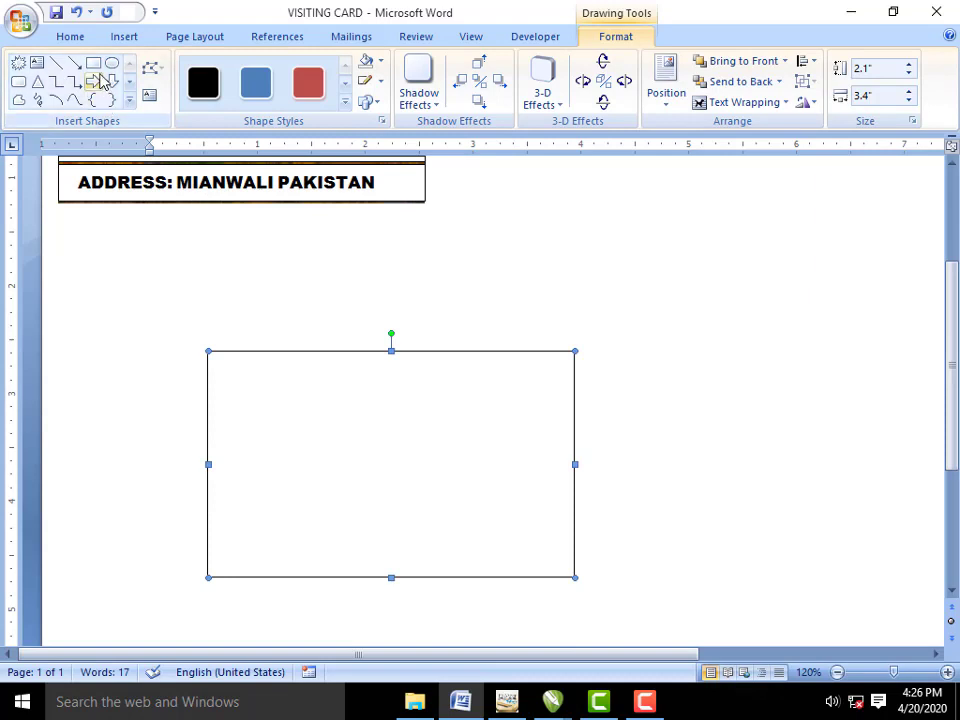
# Step: Draw a 0.41 by 3.4 inch strip along the bottom of the card rectangle
pyautogui.click(93, 62)
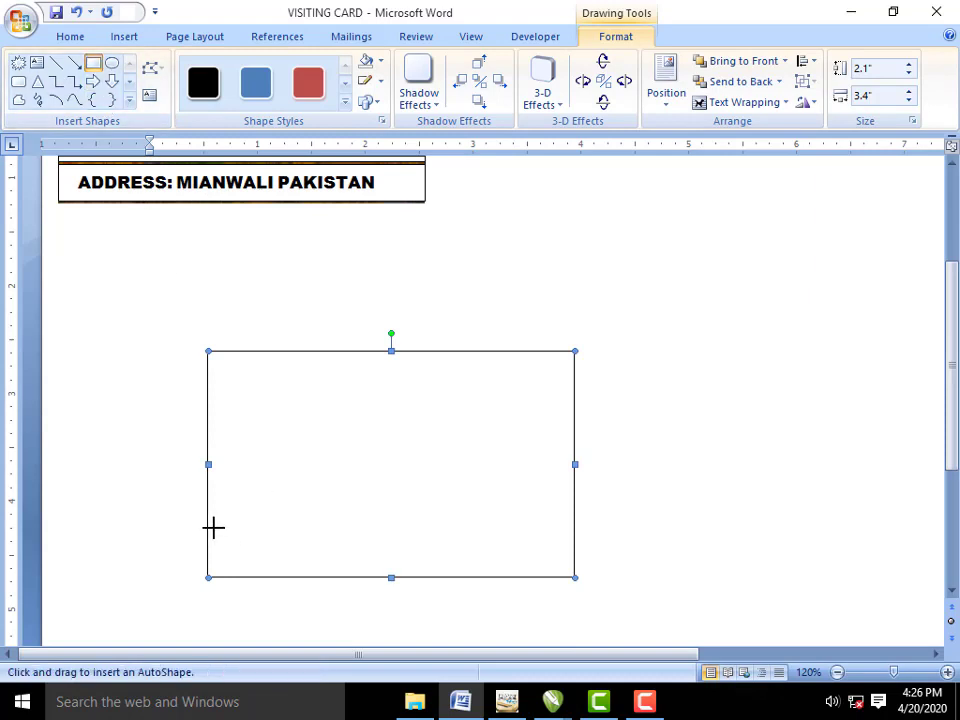
pyautogui.moveTo(208, 546); pyautogui.dragTo(571, 577)
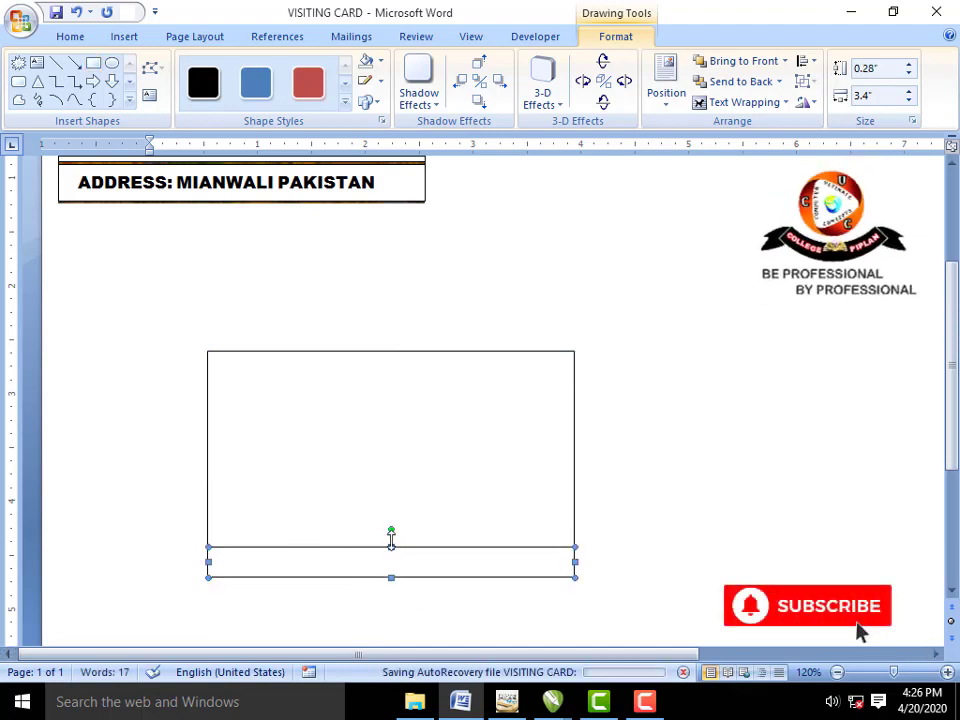
pyautogui.moveTo(391, 545); pyautogui.dragTo(391, 533)
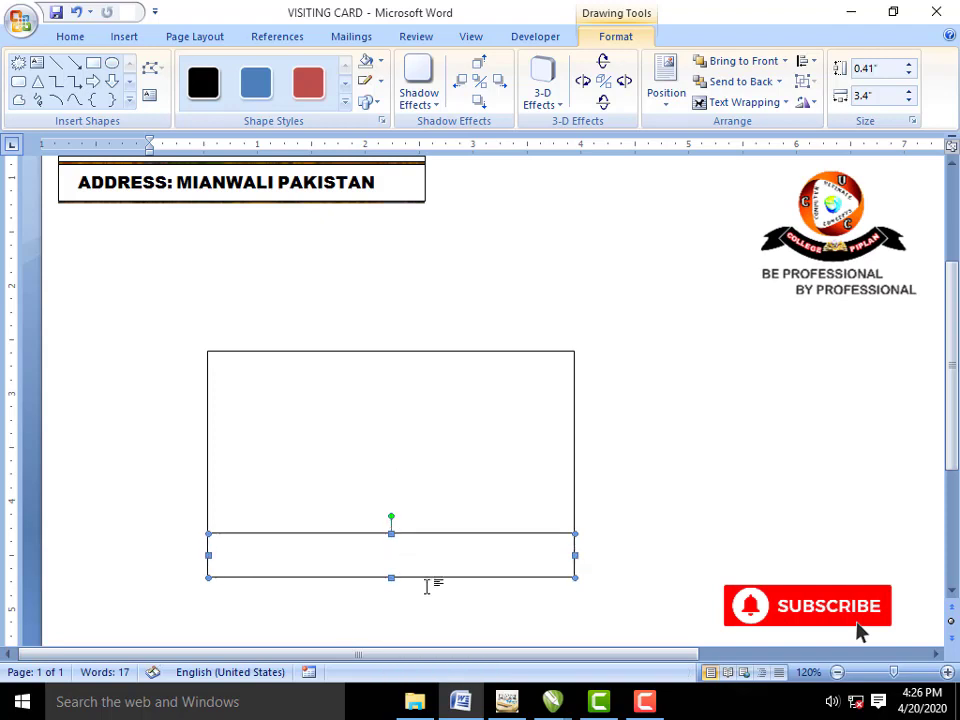
pyautogui.scroll(-1, 423, 540)
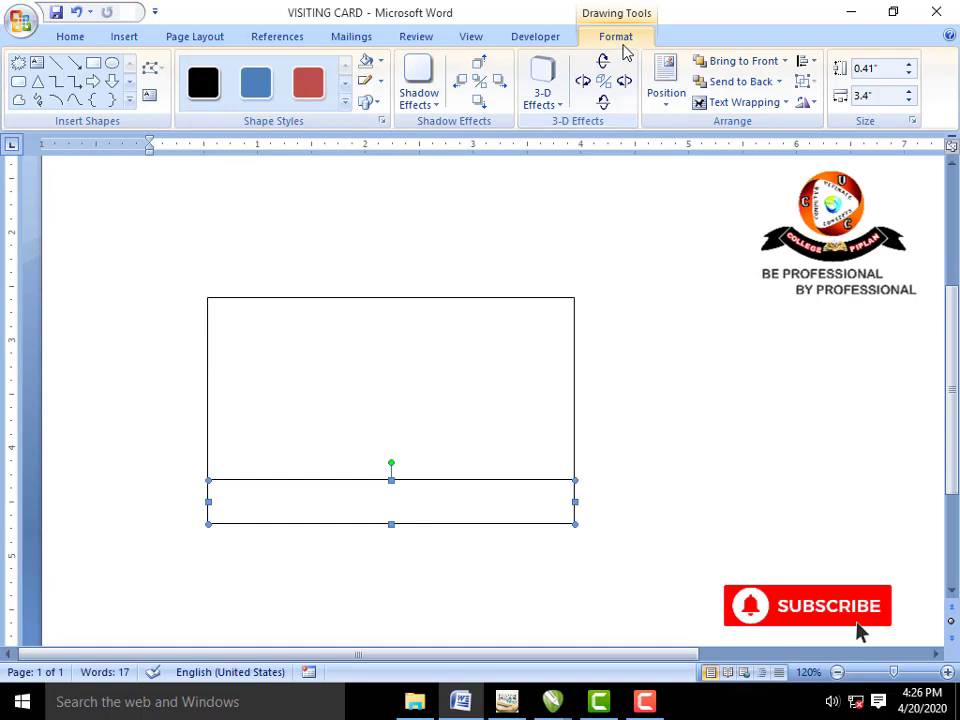
# Step: Fill the bottom strip solid black
pyautogui.click(381, 62)
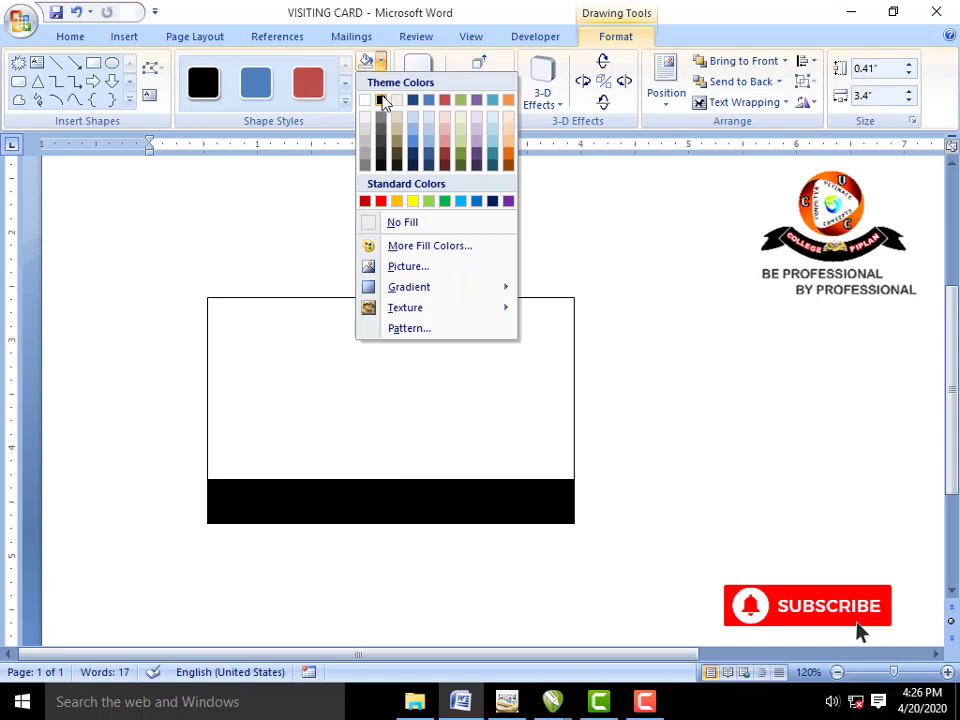
pyautogui.click(381, 99)
pyautogui.scroll(2, 418, 498)
pyautogui.scroll(-1, 418, 498)
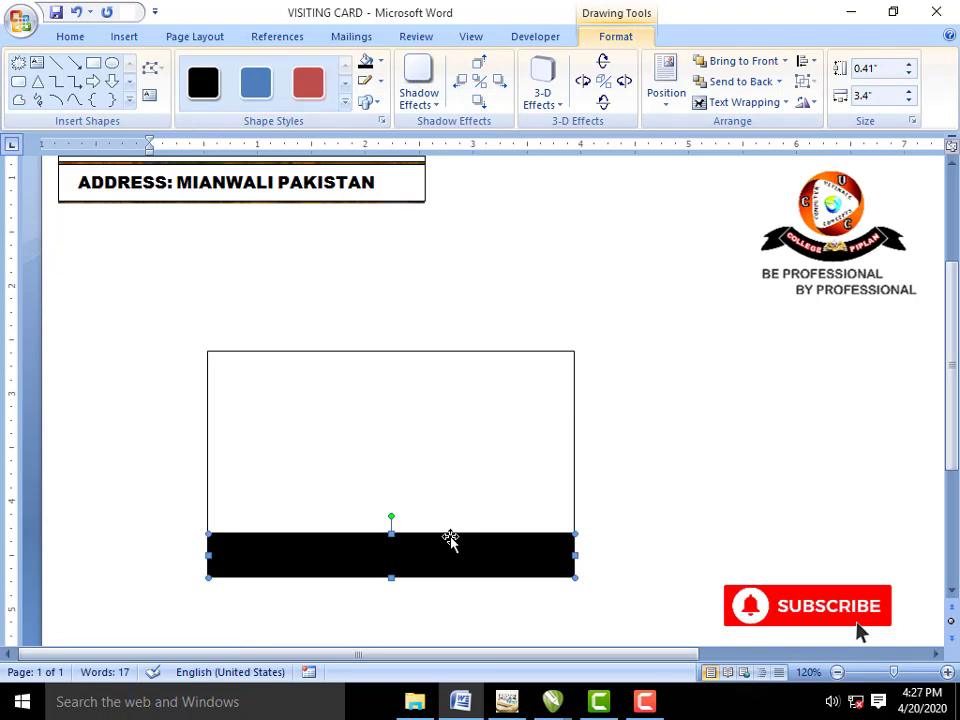
# Step: Duplicate the black strip into a thin 0.07-inch line sitting just above the band
pyautogui.hotkey('ctrl', 'd')
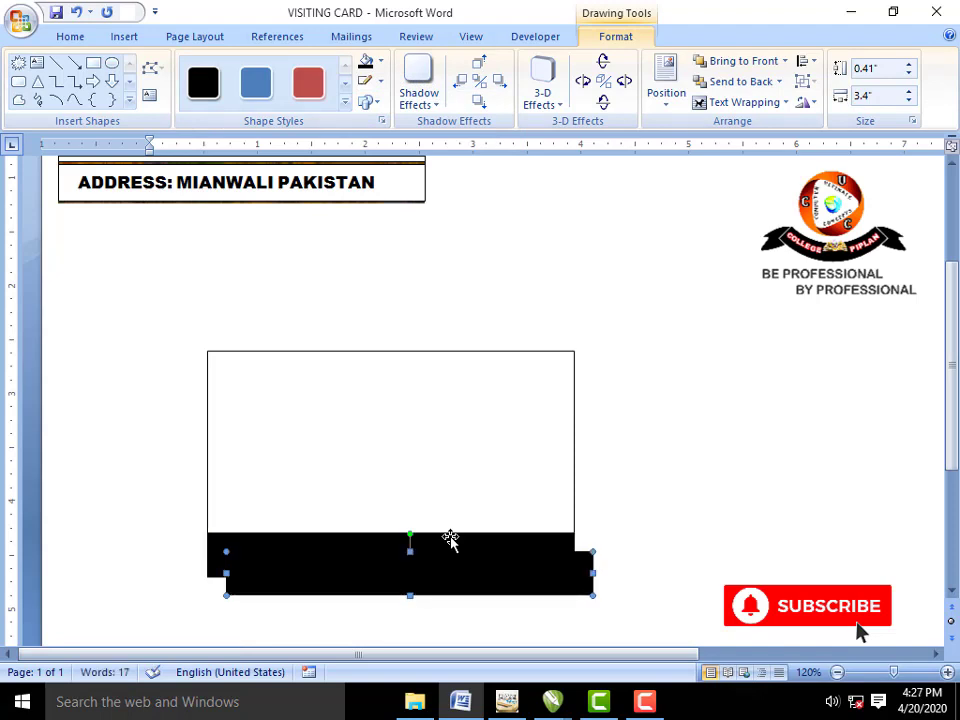
pyautogui.moveTo(409, 597); pyautogui.dragTo(398, 526)
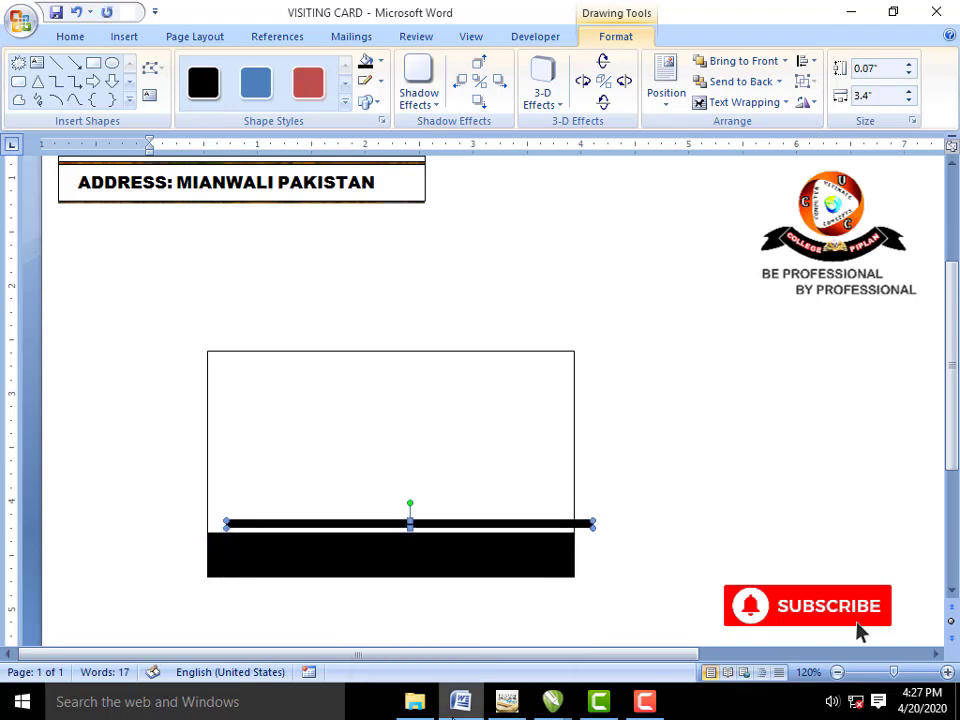
pyautogui.hotkey('ctrl', 'Left')
pyautogui.hotkey('ctrl', 'Left')
pyautogui.hotkey('ctrl', 'Left')
pyautogui.hotkey('ctrl', 'Left')
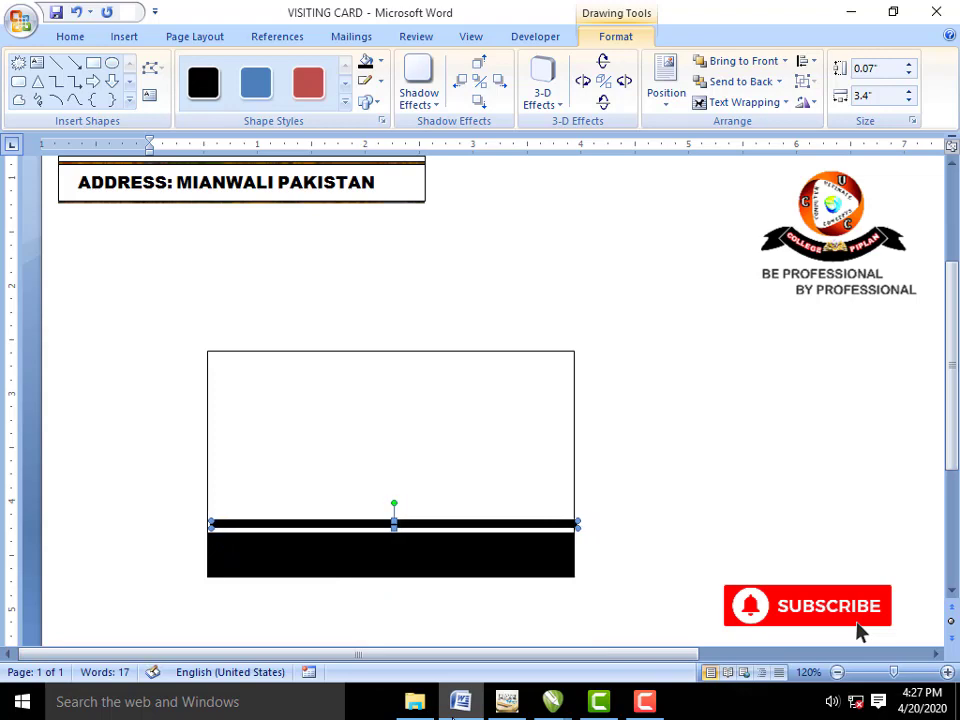
pyautogui.hotkey('ctrl', 'Left')
pyautogui.hotkey('ctrl', 'Left')
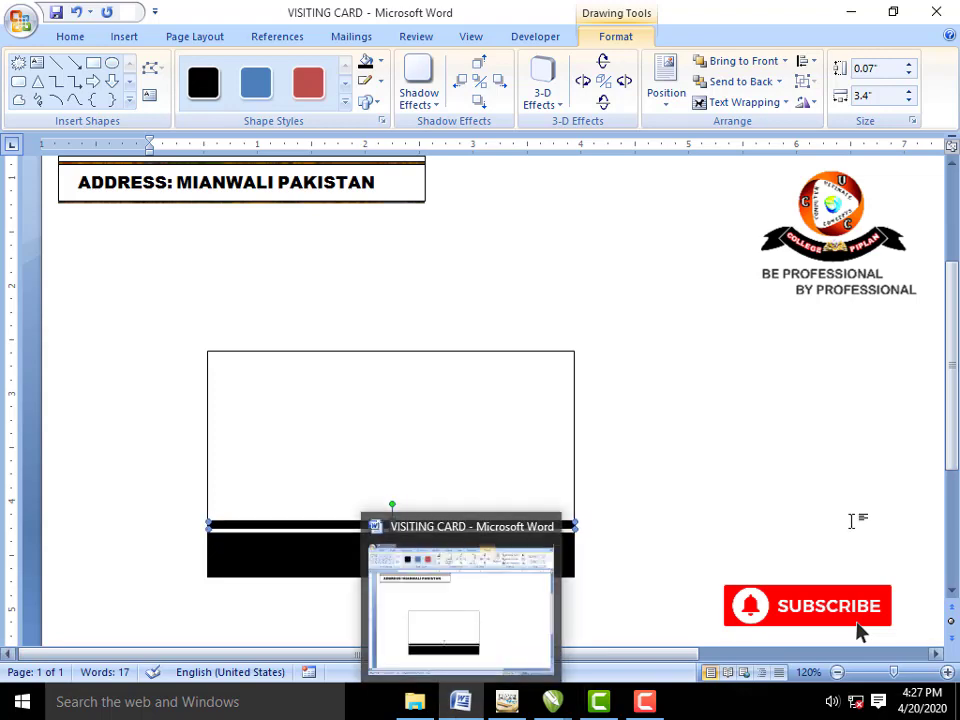
pyautogui.click(788, 514)
pyautogui.scroll(-3, 735, 528)
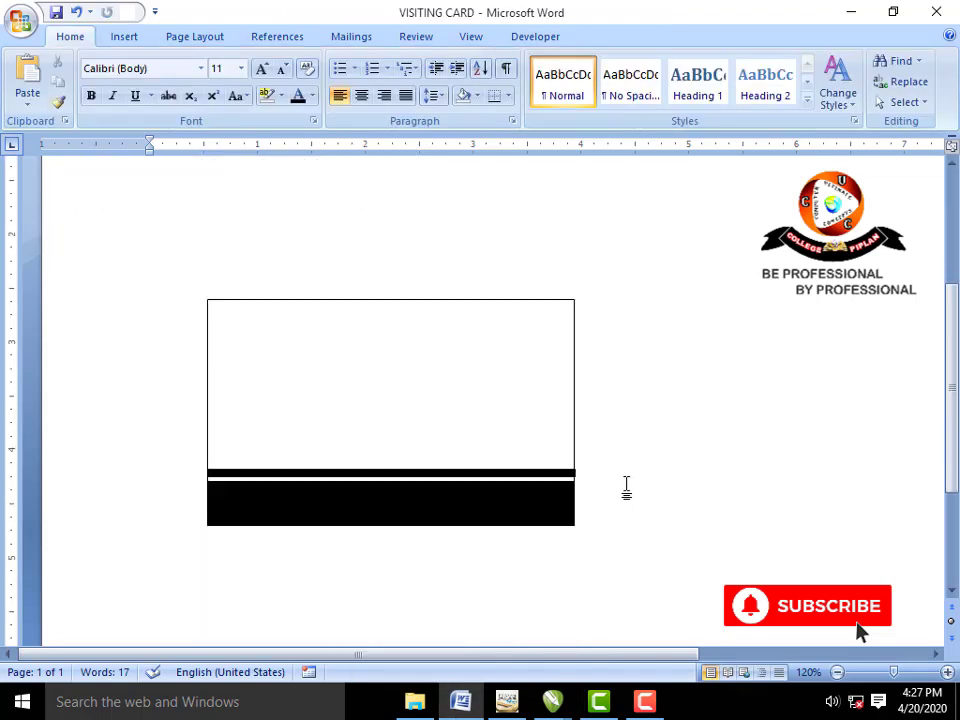
pyautogui.scroll(3, 626, 487)
pyautogui.scroll(2, 617, 488)
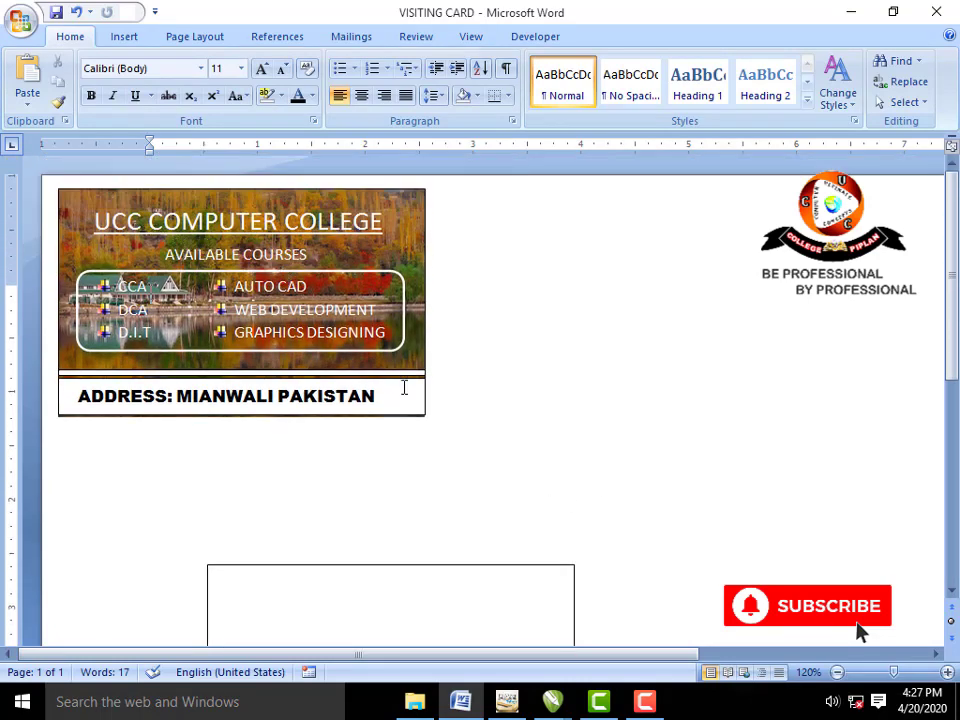
pyautogui.scroll(-4, 404, 388)
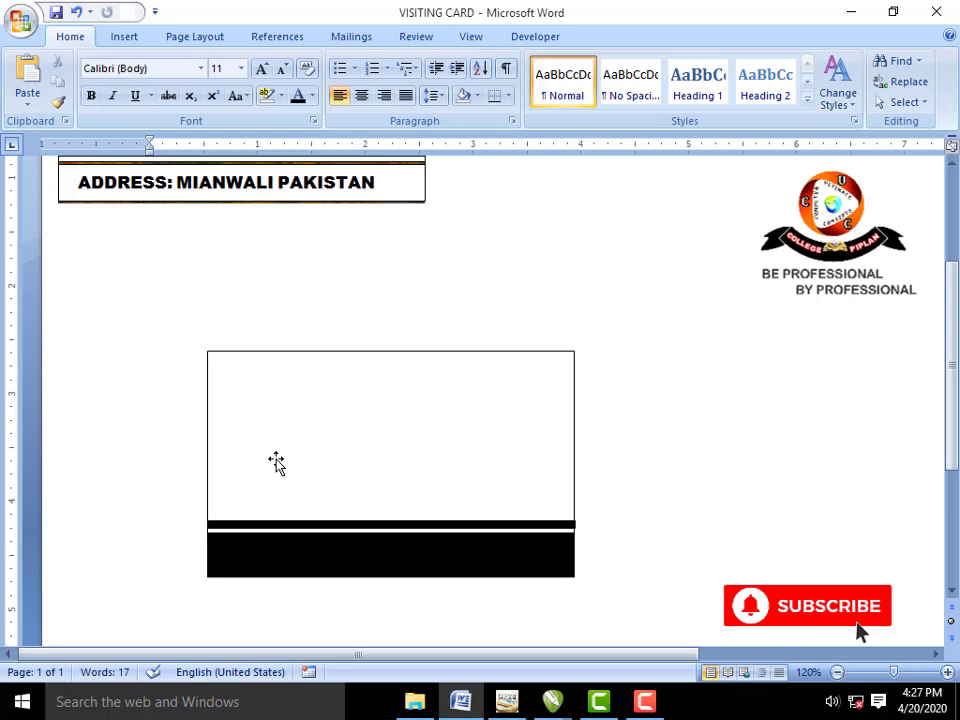
# Step: Draw an empty 0.44 by 2.82 inch text box across the top of the card
pyautogui.click(123, 38)
pyautogui.click(251, 115)
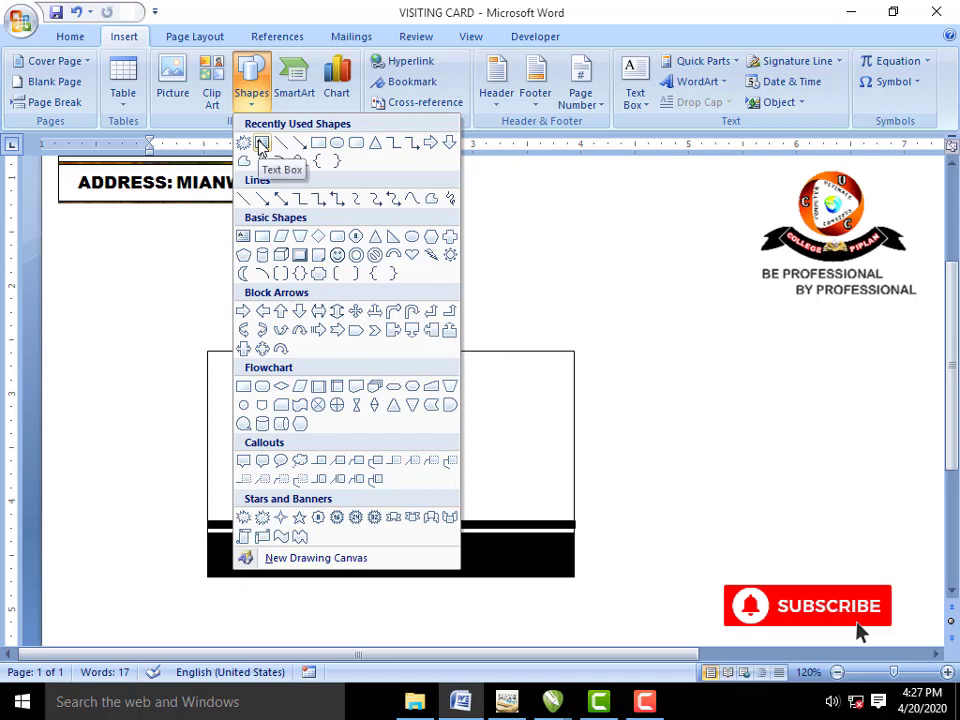
pyautogui.click(260, 143)
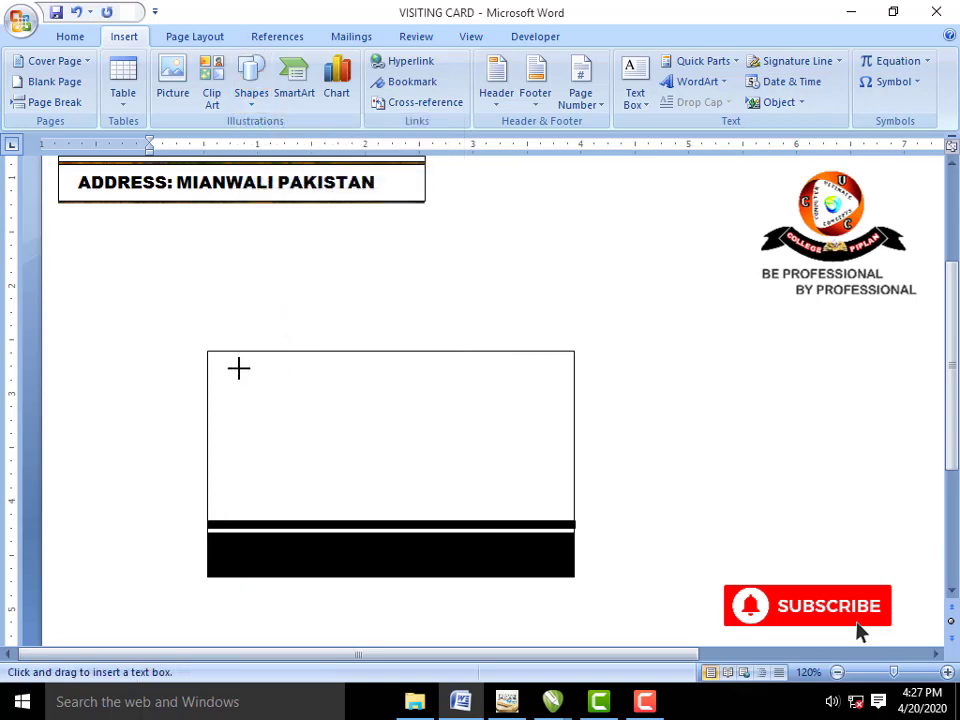
pyautogui.moveTo(237, 367); pyautogui.dragTo(541, 416)
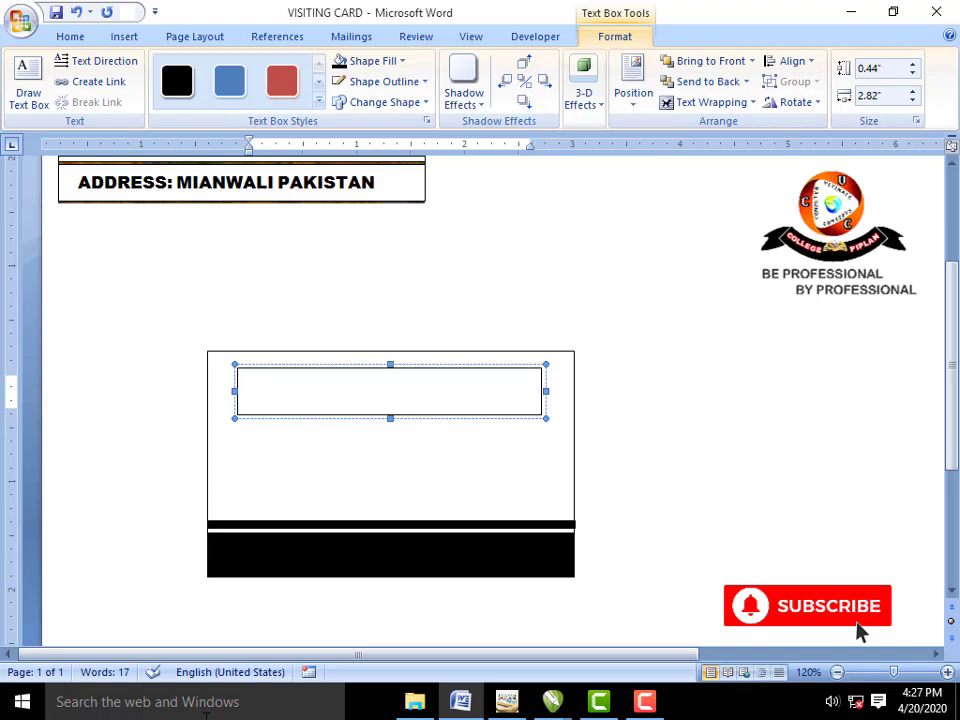
# Step: Type 'UCC COMPUTER COLLEGE' in the text box and format it Arial Black, 12 pt
pyautogui.write('U')
pyautogui.write('CC COMPUTER C')
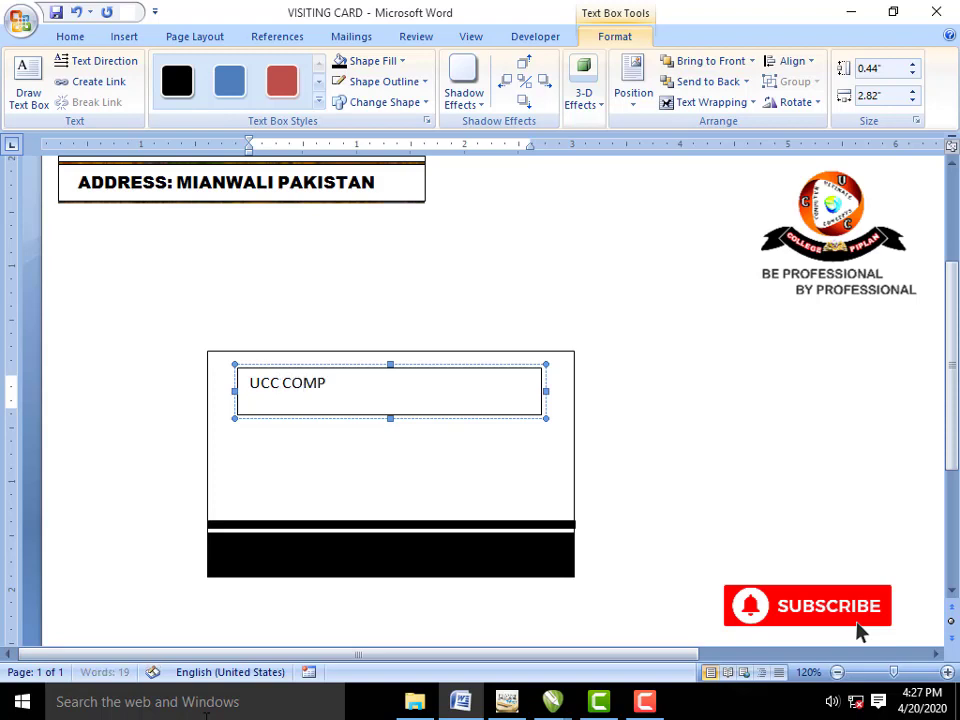
pyautogui.write('OL')
pyautogui.write('LEGE')
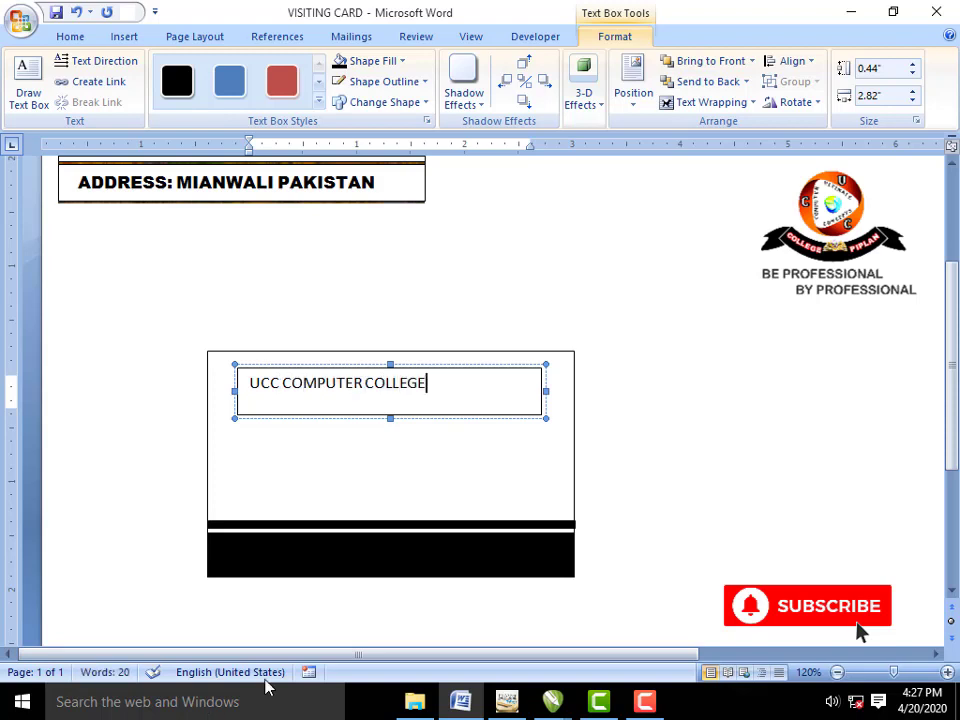
pyautogui.moveTo(446, 388); pyautogui.dragTo(270, 418)
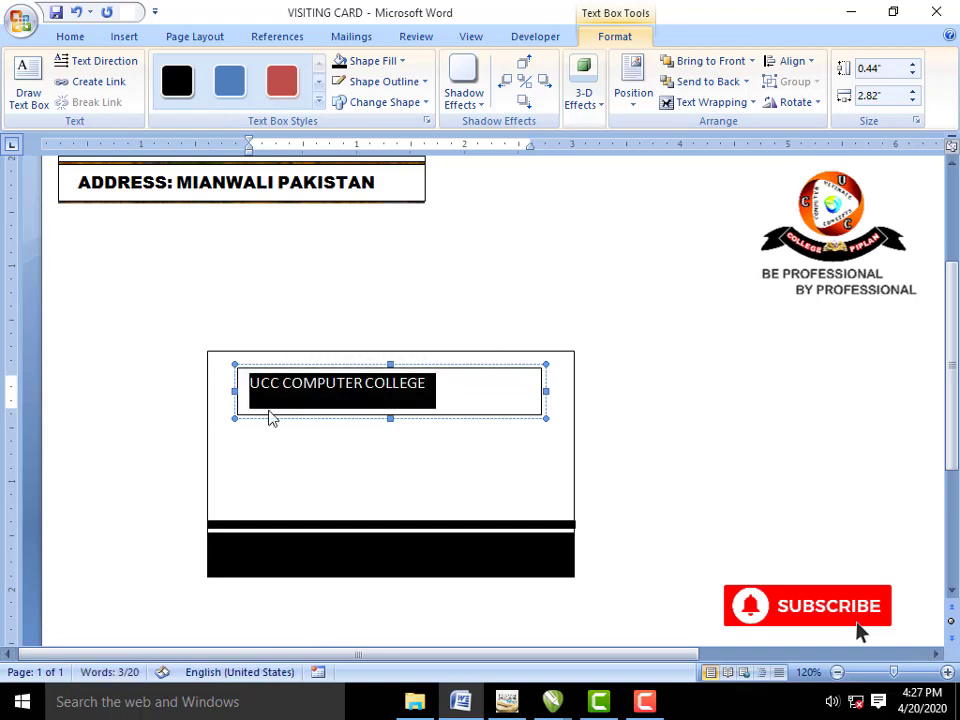
pyautogui.click(76, 36)
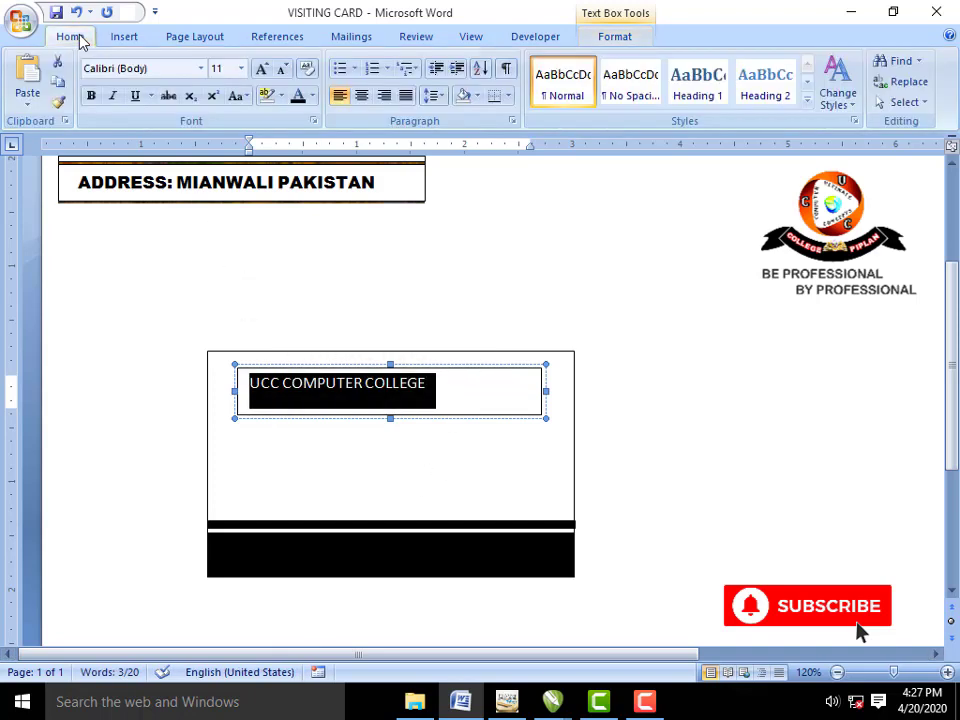
pyautogui.click(201, 70)
pyautogui.click(261, 184)
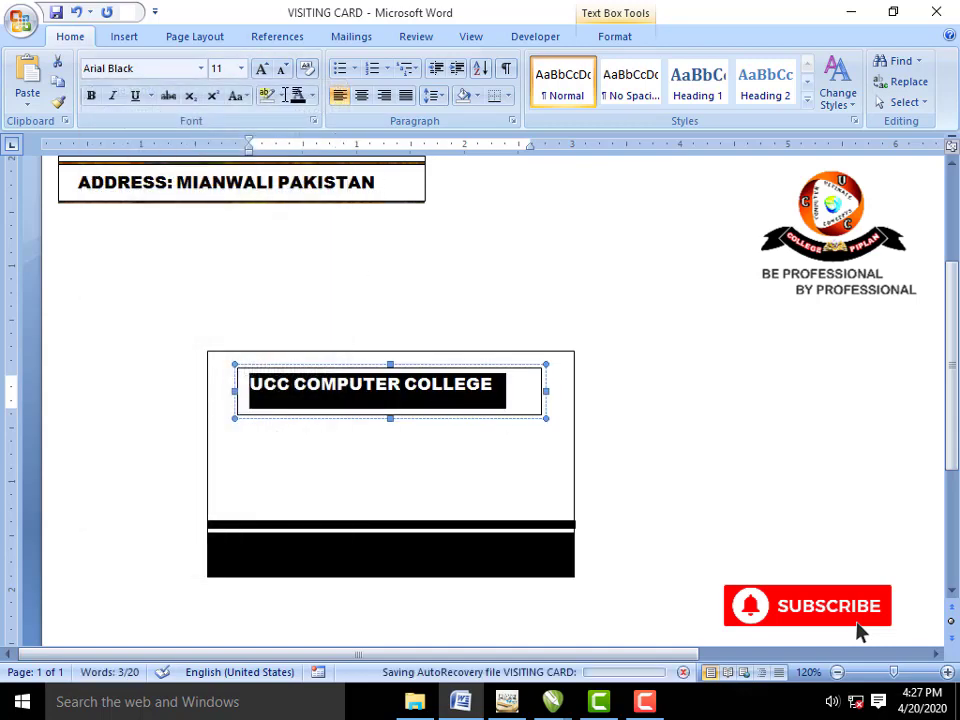
pyautogui.click(261, 70)
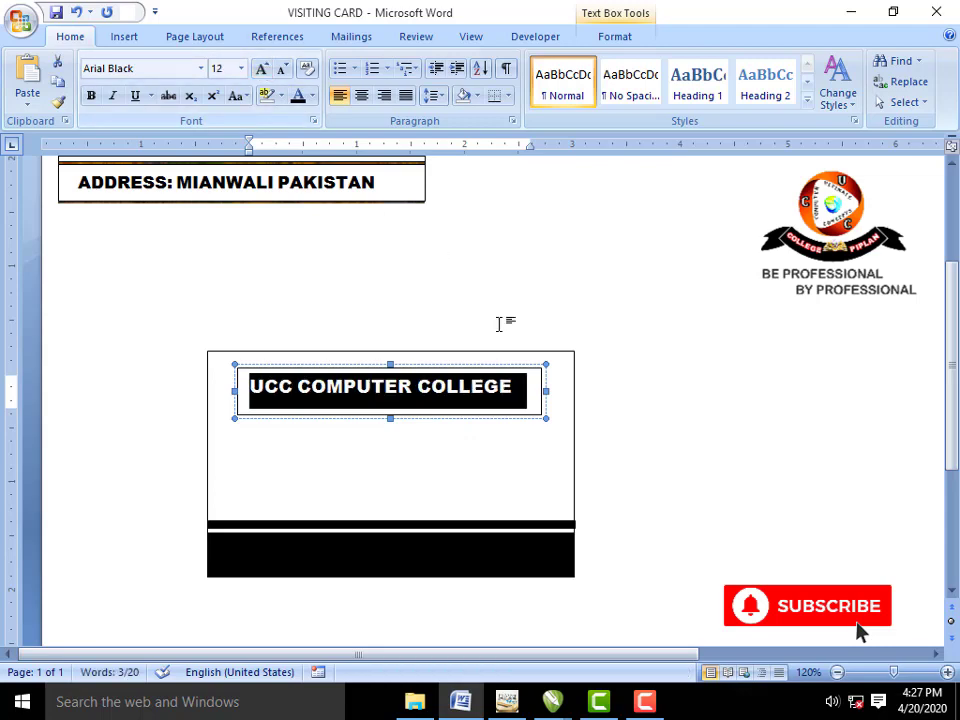
pyautogui.click(609, 368)
pyautogui.scroll(2, 499, 469)
pyautogui.scroll(2, 480, 519)
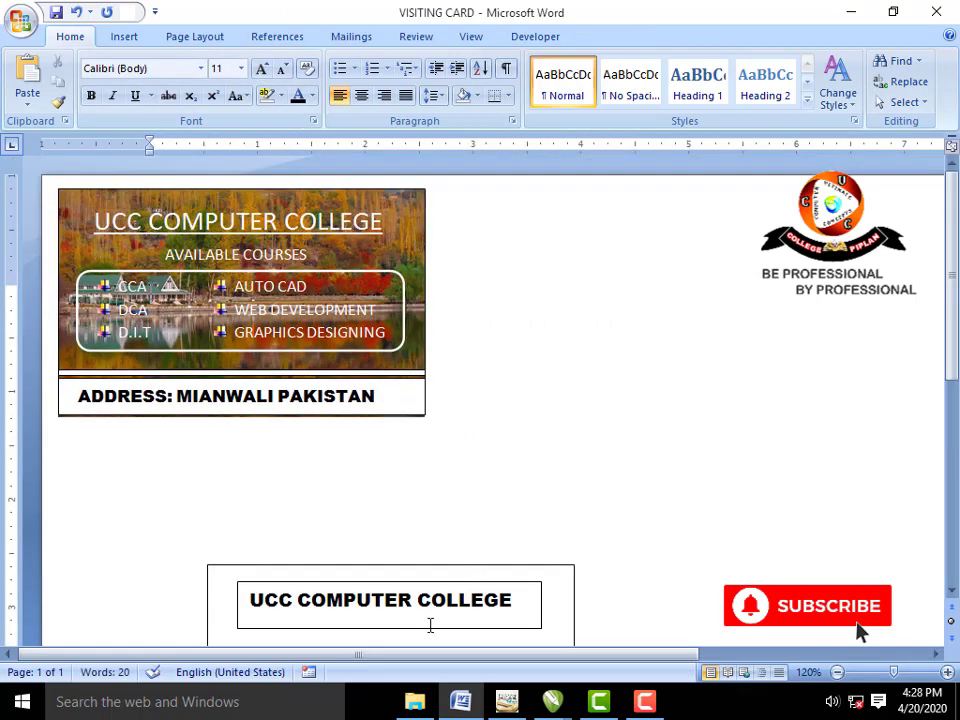
pyautogui.scroll(-3, 464, 590)
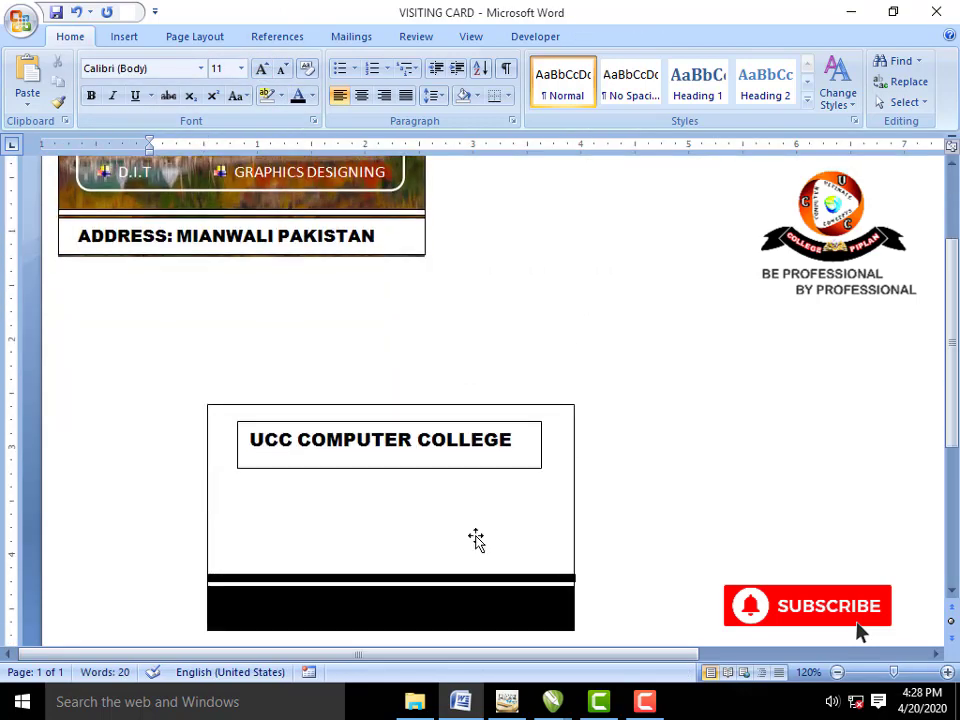
# Step: Remove the heading box's outline, then centre and underline the heading
pyautogui.click(514, 465)
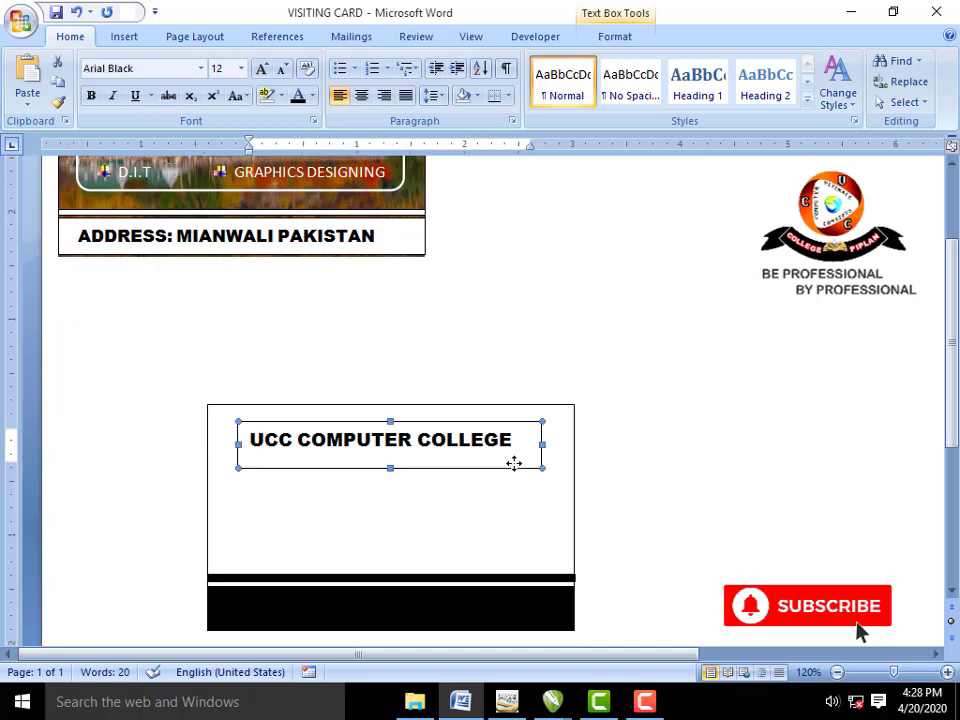
pyautogui.click(613, 36)
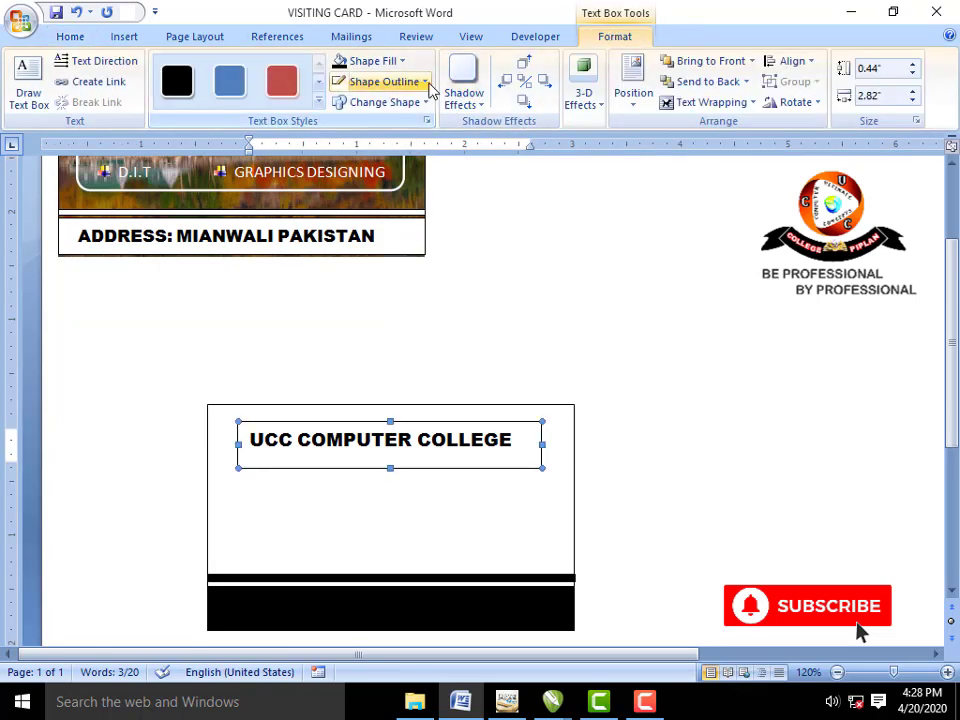
pyautogui.click(429, 84)
pyautogui.click(387, 243)
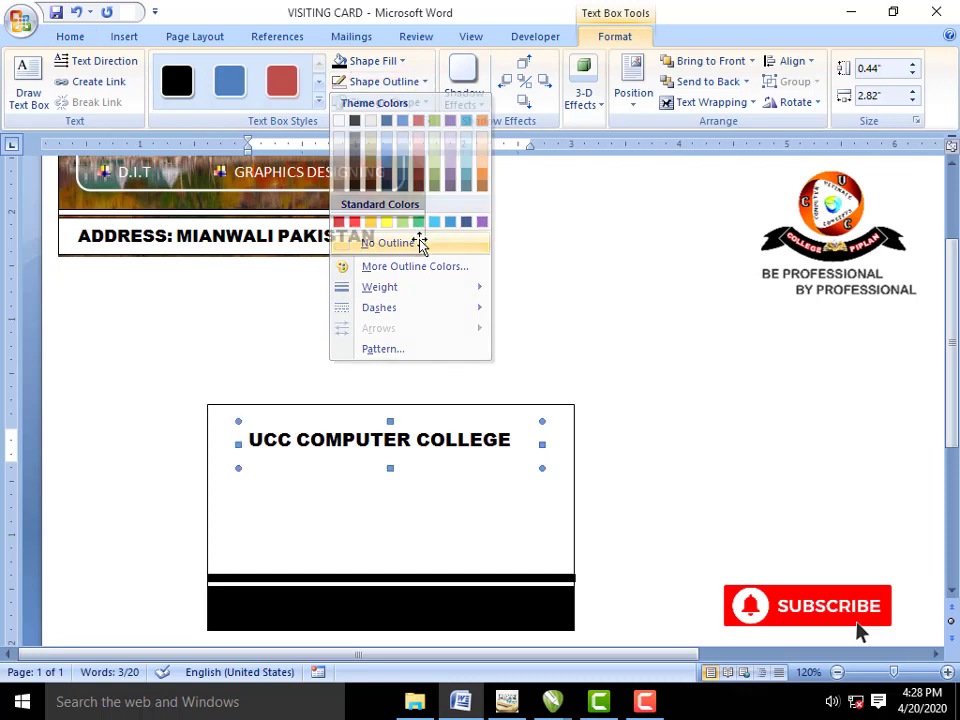
pyautogui.moveTo(514, 452); pyautogui.dragTo(273, 443)
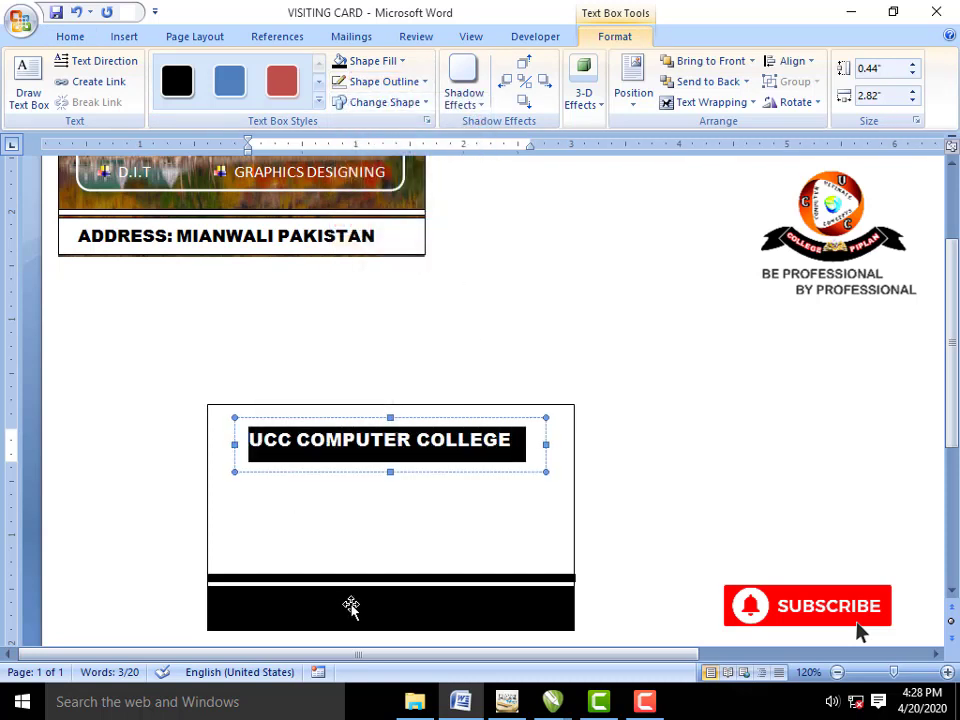
pyautogui.hotkey('ctrl', 'e')
pyautogui.hotkey('ctrl', 'u')
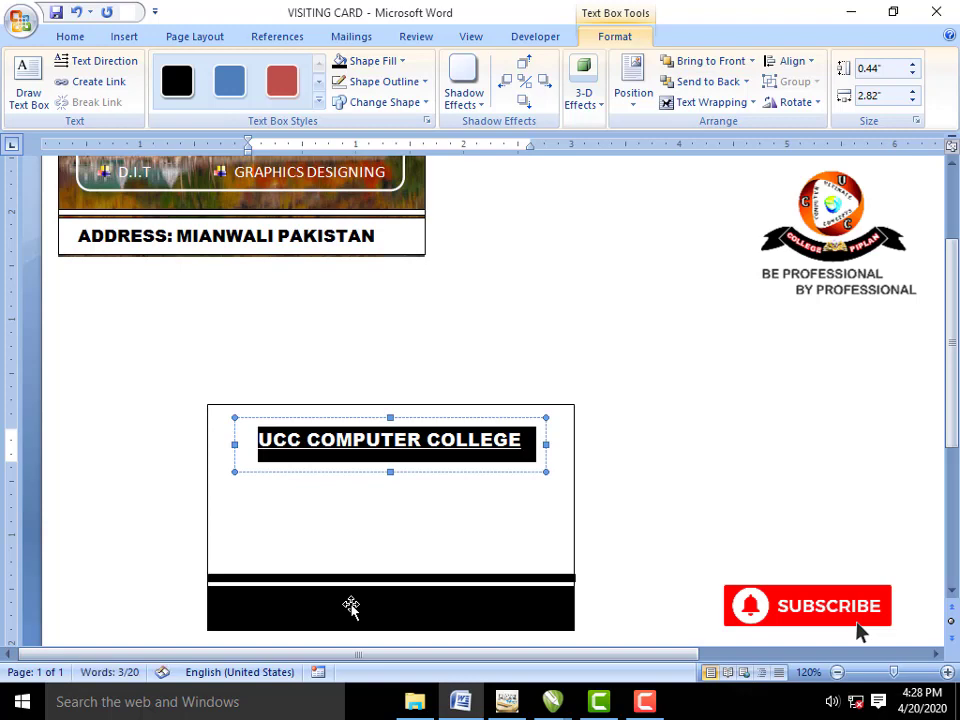
# Step: Draw a new text box just below the card's heading
pyautogui.click(449, 512)
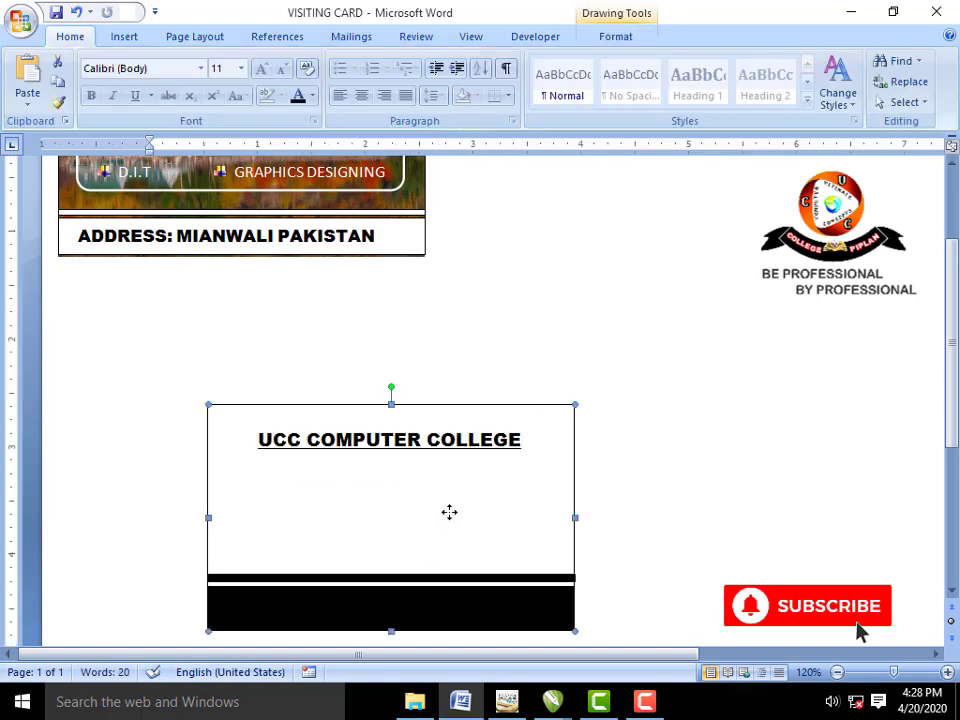
pyautogui.scroll(2, 461, 502)
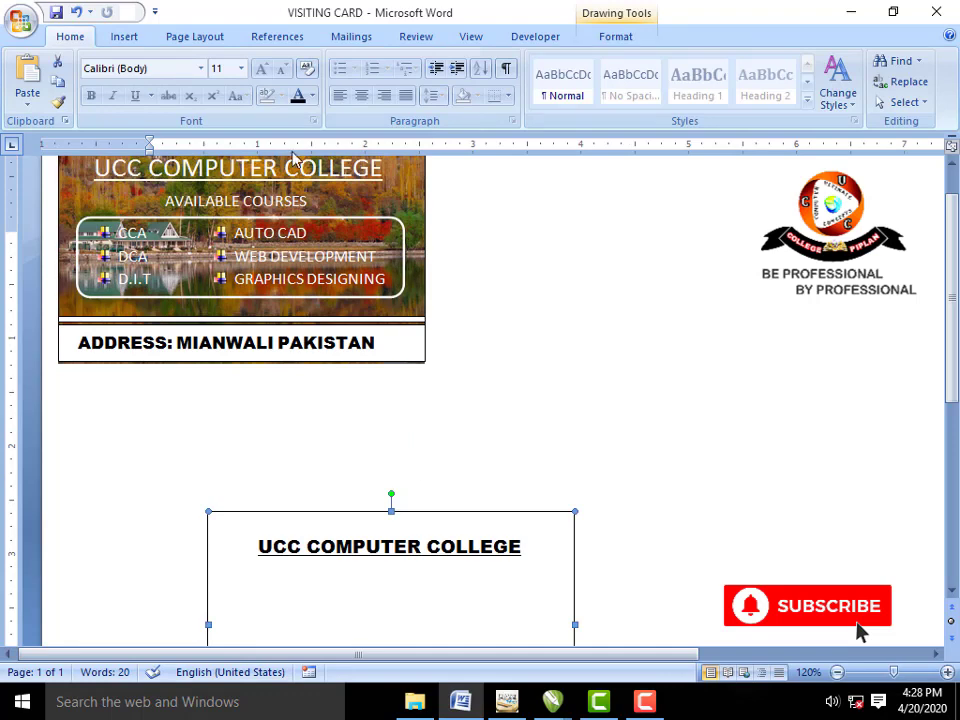
pyautogui.click(124, 40)
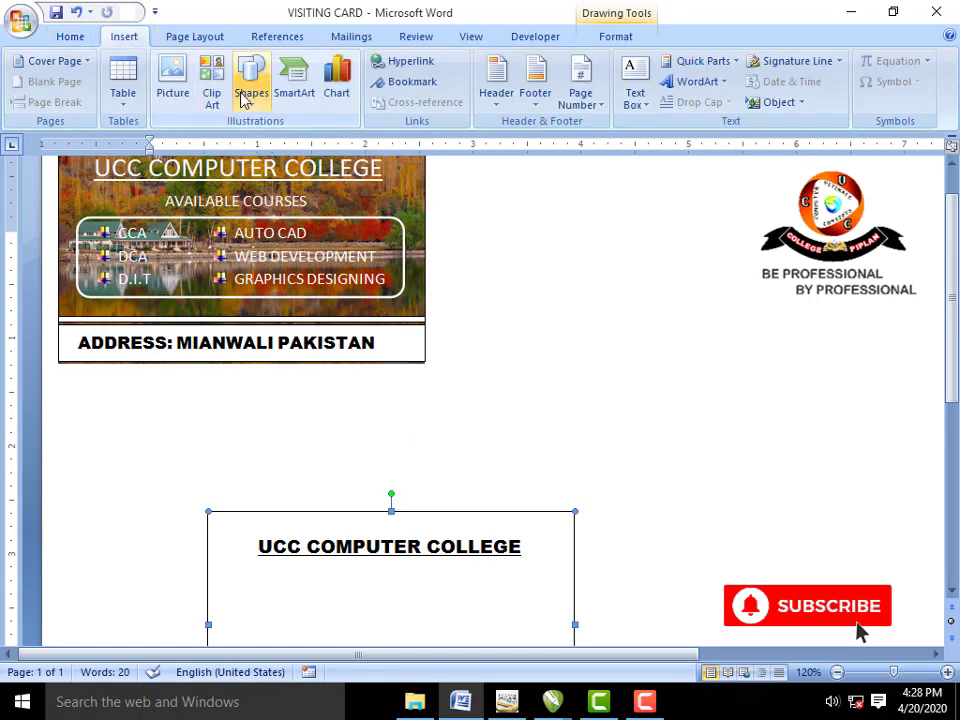
pyautogui.click(251, 93)
pyautogui.click(260, 140)
pyautogui.scroll(-2, 265, 476)
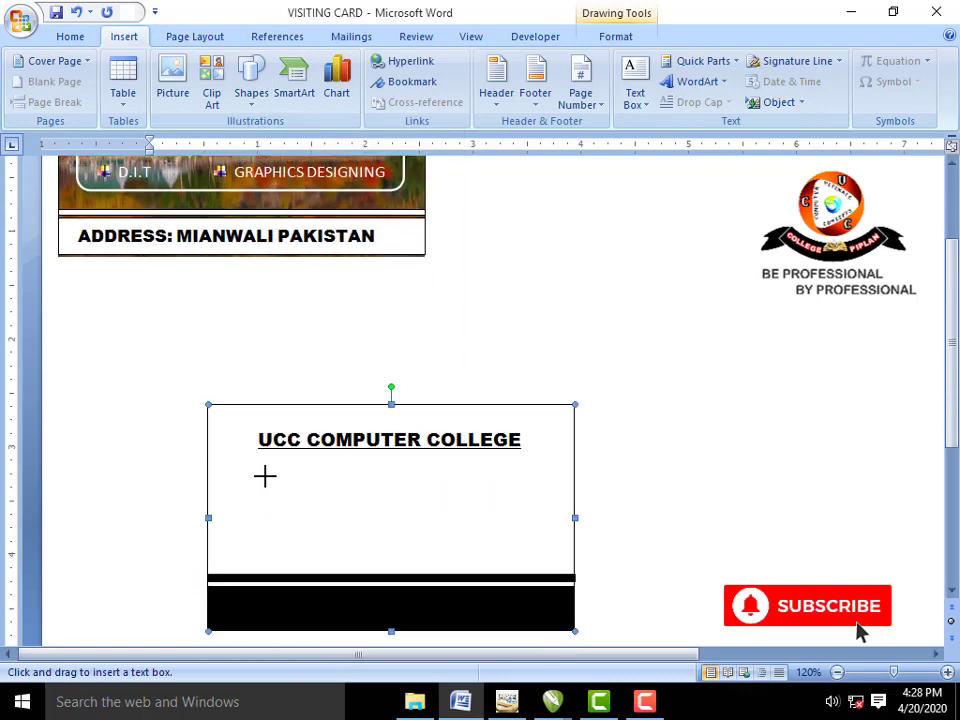
pyautogui.scroll(2, 282, 491)
pyautogui.scroll(-1, 280, 490)
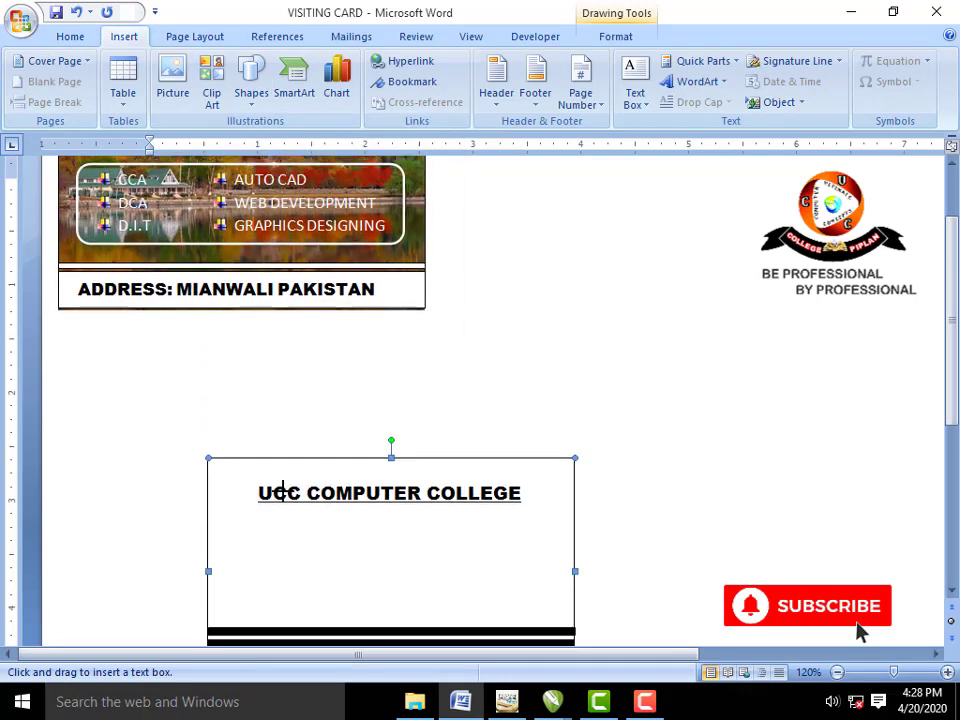
pyautogui.scroll(-1, 291, 504)
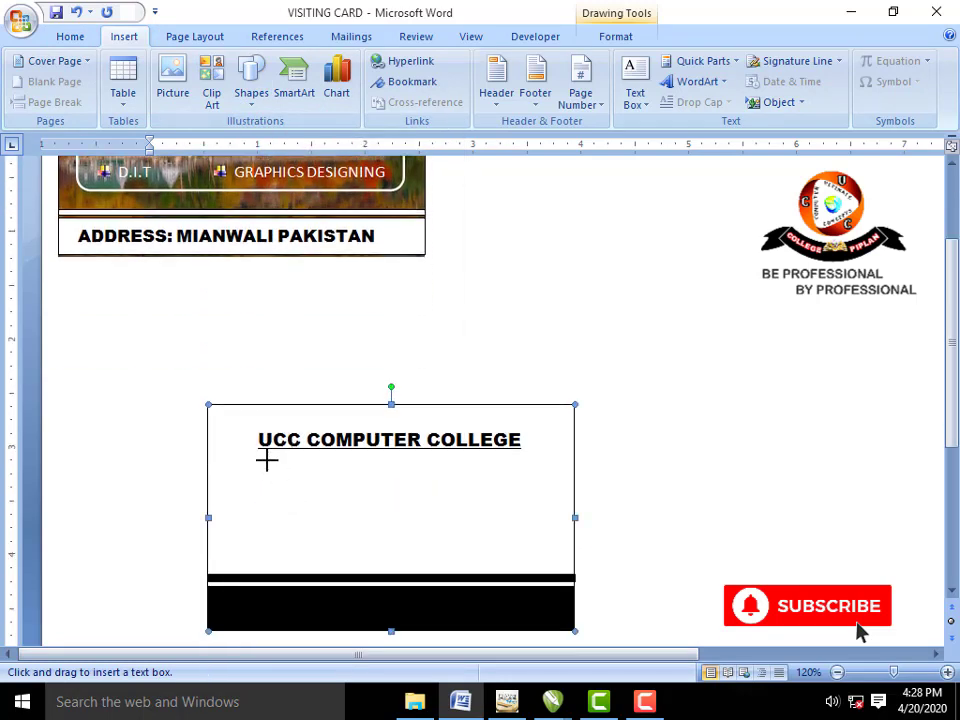
pyautogui.moveTo(266, 460); pyautogui.dragTo(499, 485)
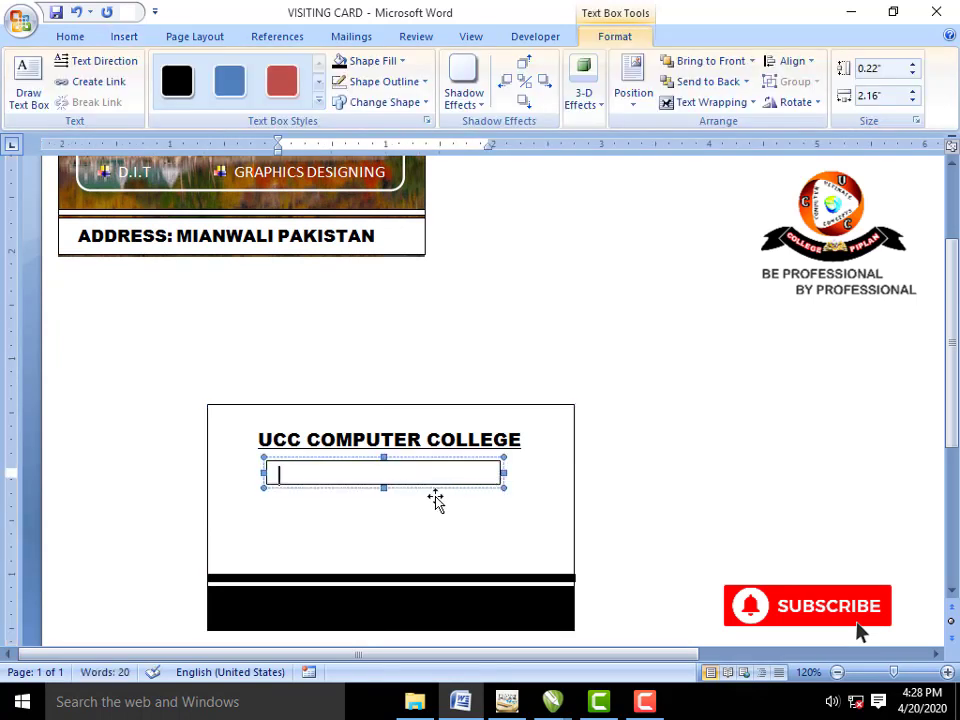
# Step: Type AVAILABLE COURSES, make it bold and centred, and remove the box outline
pyautogui.write('AV')
pyautogui.write('AI A')
pyautogui.write('BLE')
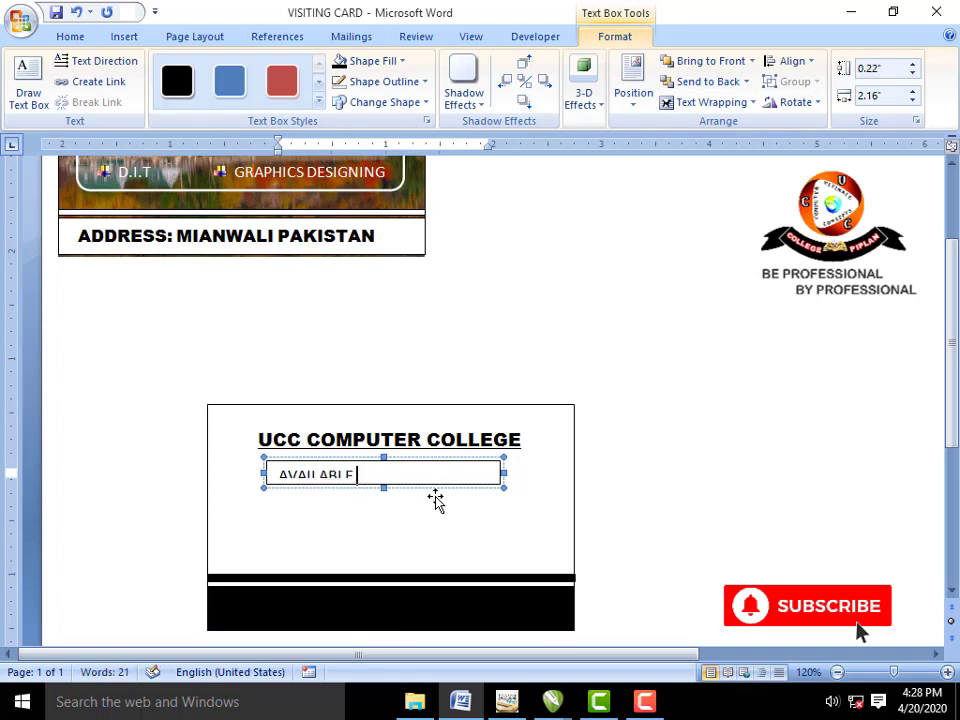
pyautogui.write(' COURSE')
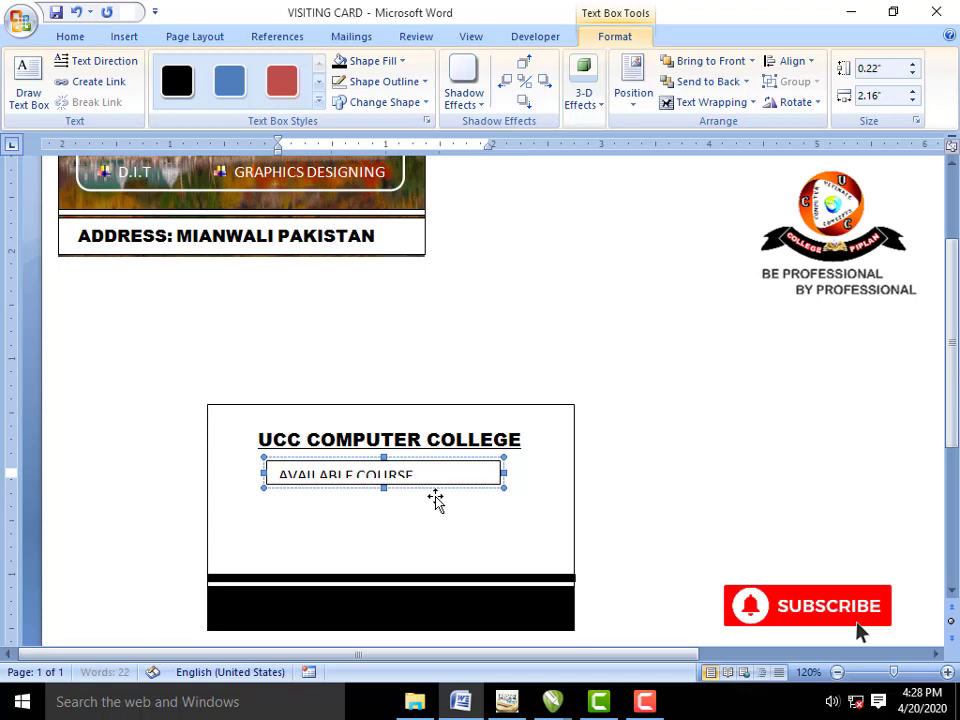
pyautogui.write('S')
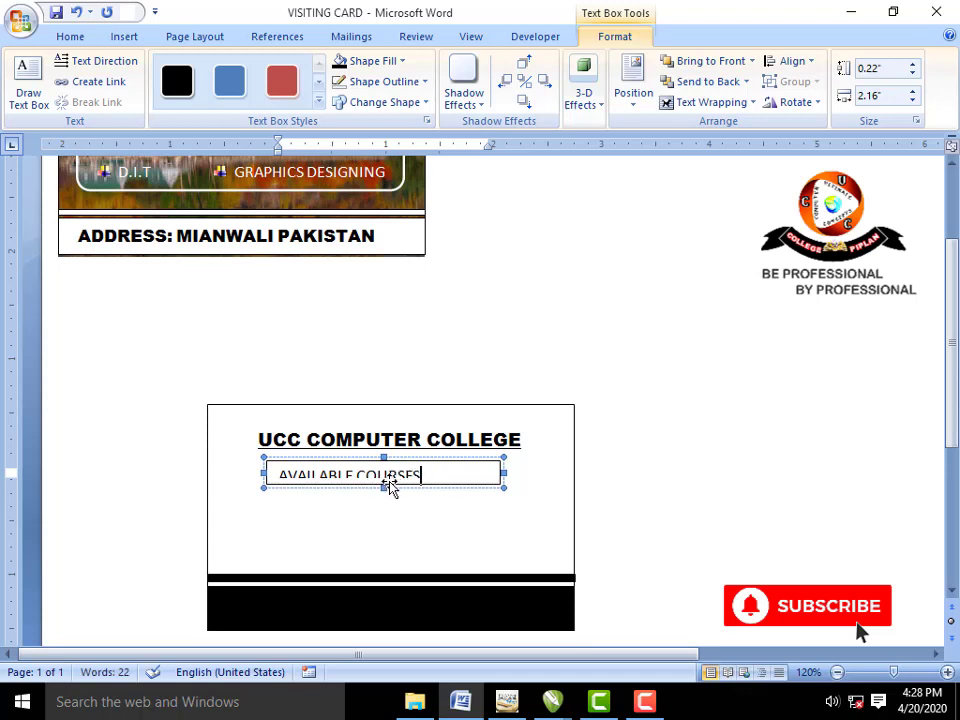
pyautogui.moveTo(385, 487)
pyautogui.mouseDown()
pyautogui.moveTo(383, 499)
pyautogui.moveTo(278, 477)
pyautogui.mouseUp()
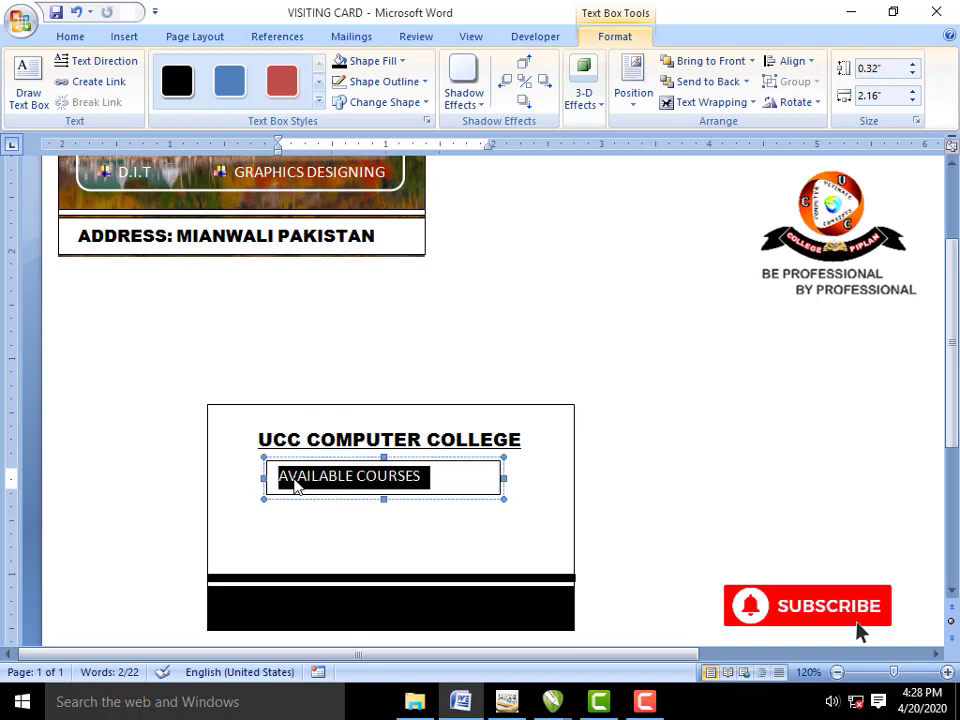
pyautogui.click(72, 36)
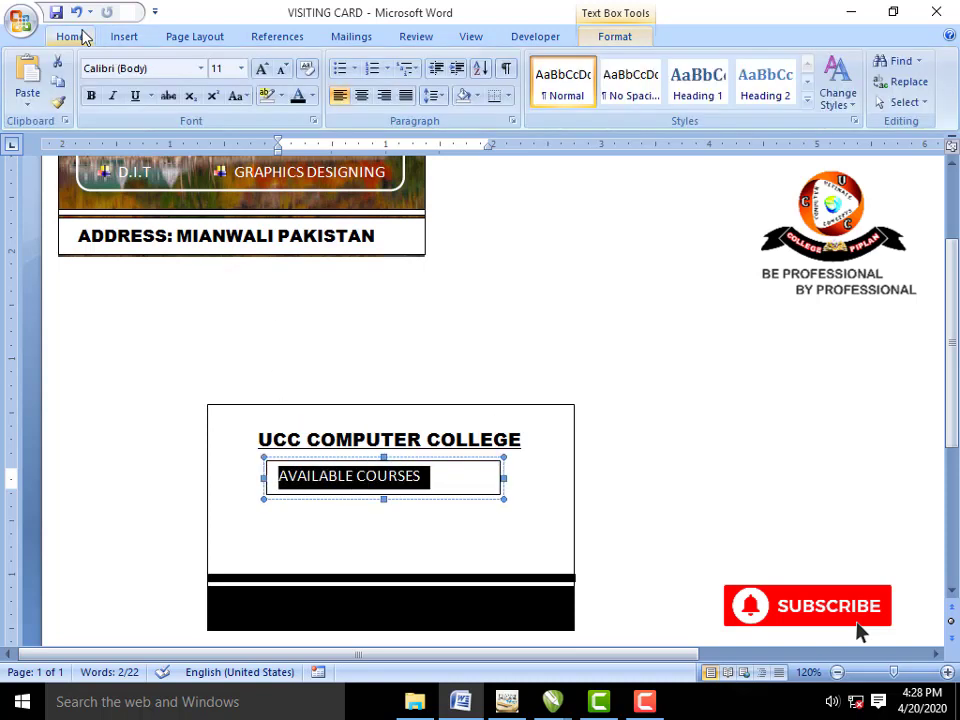
pyautogui.click(91, 97)
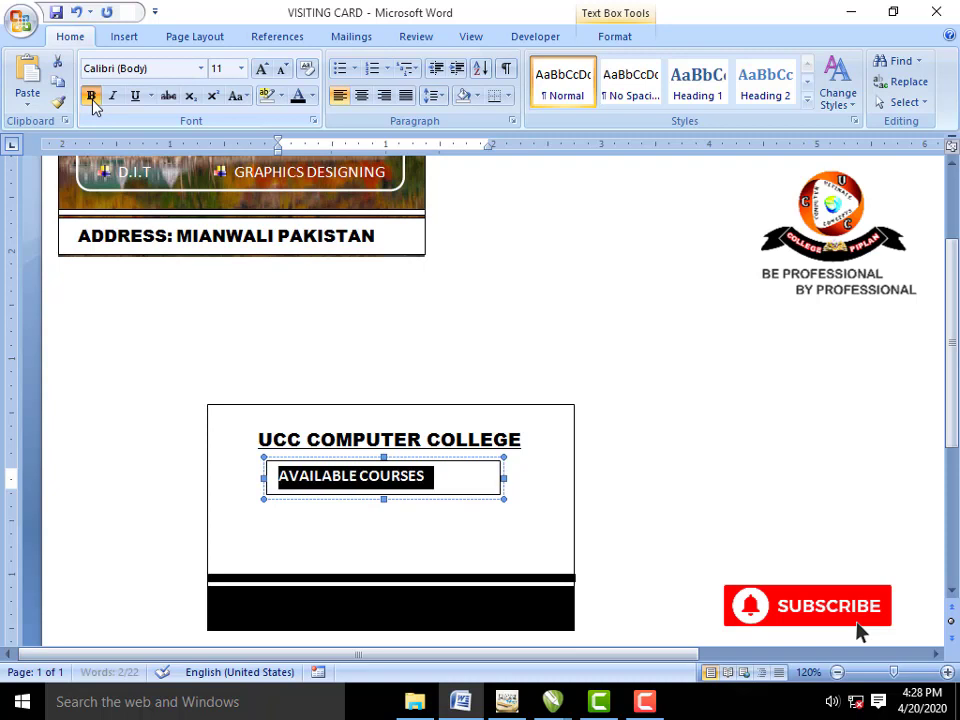
pyautogui.click(362, 97)
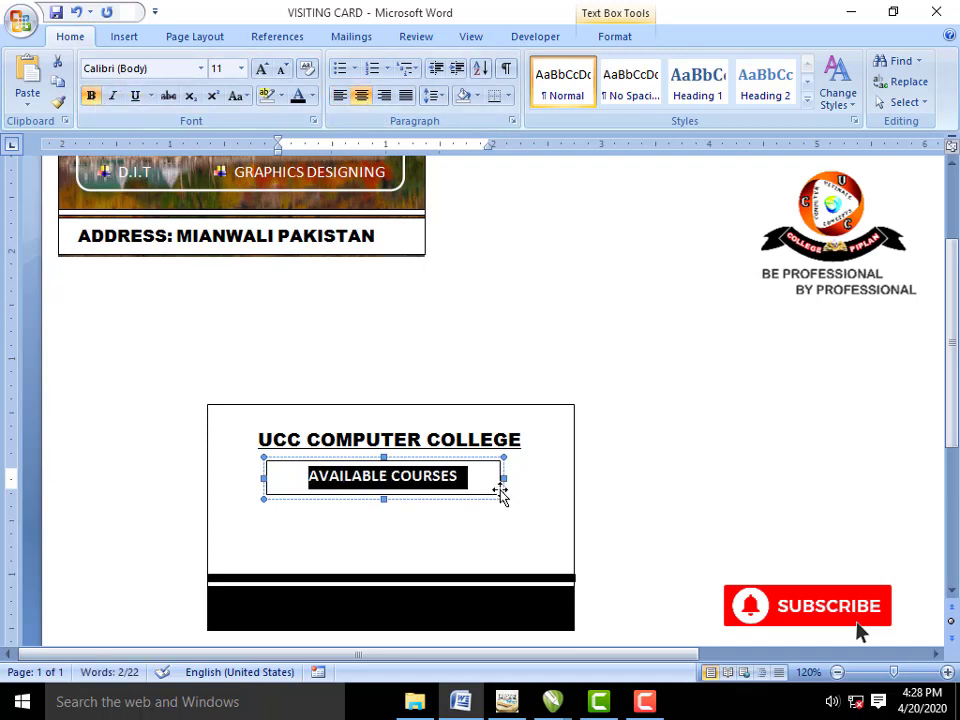
pyautogui.click(628, 47)
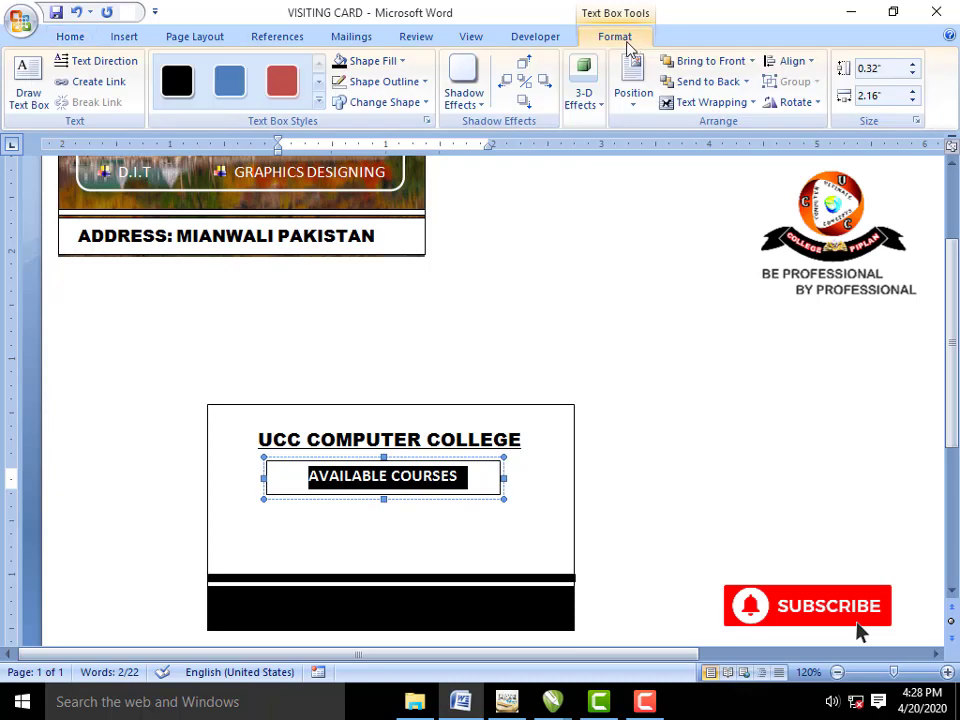
pyautogui.click(426, 82)
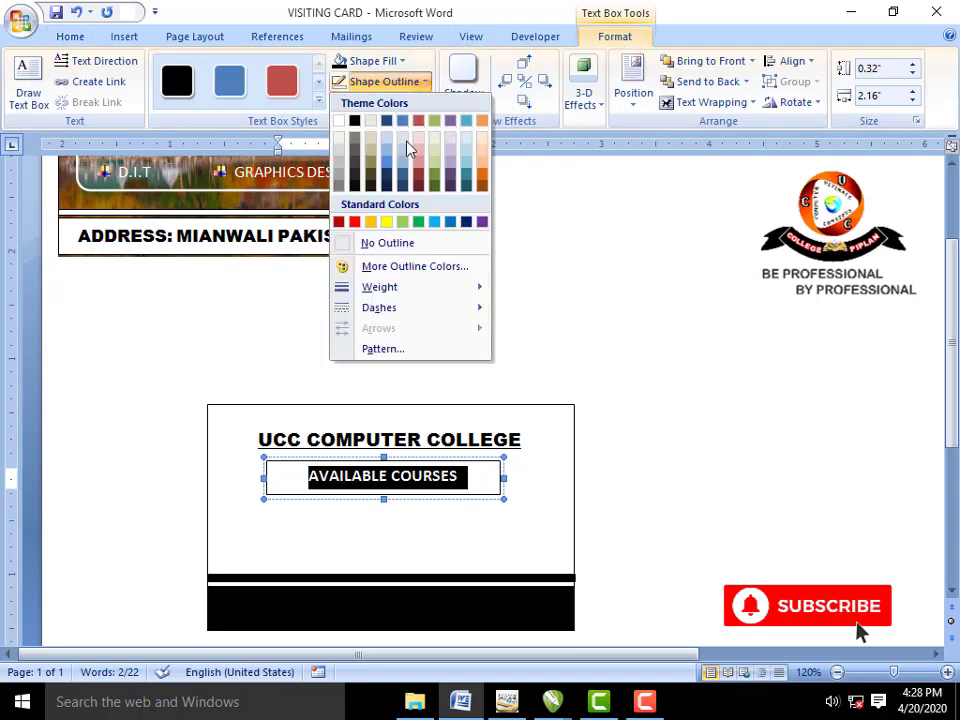
pyautogui.click(390, 243)
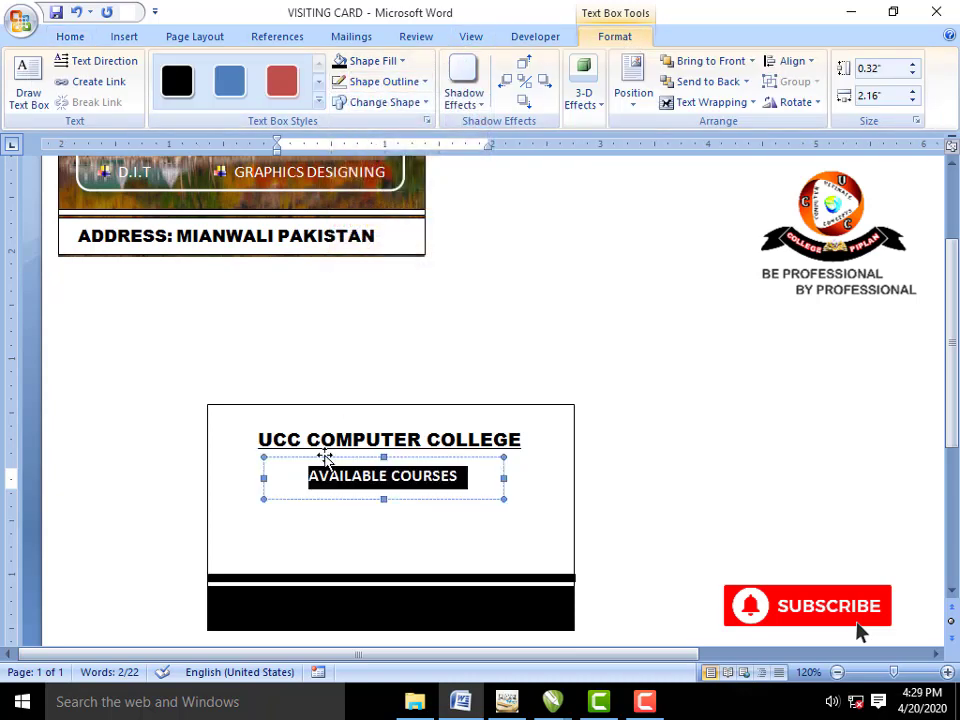
pyautogui.click(325, 459)
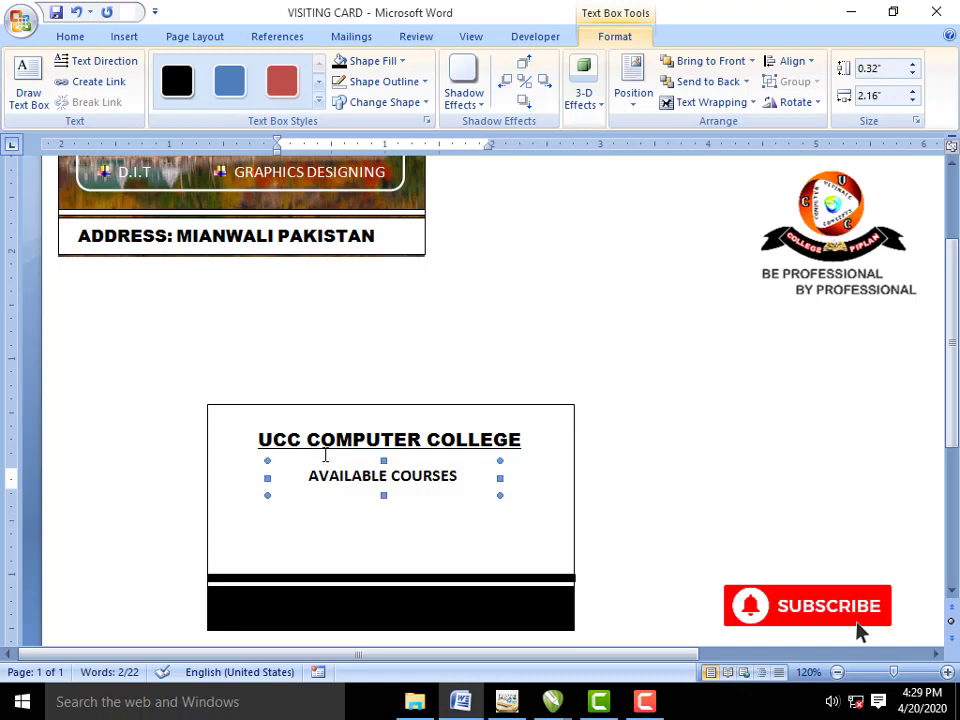
# Step: Nudge the AVAILABLE COURSES box under the heading, set No Fill, and fine-tune its position
pyautogui.press('Up')
pyautogui.press('Up')
pyautogui.press('Up')
pyautogui.press('Up')
pyautogui.press('Up')
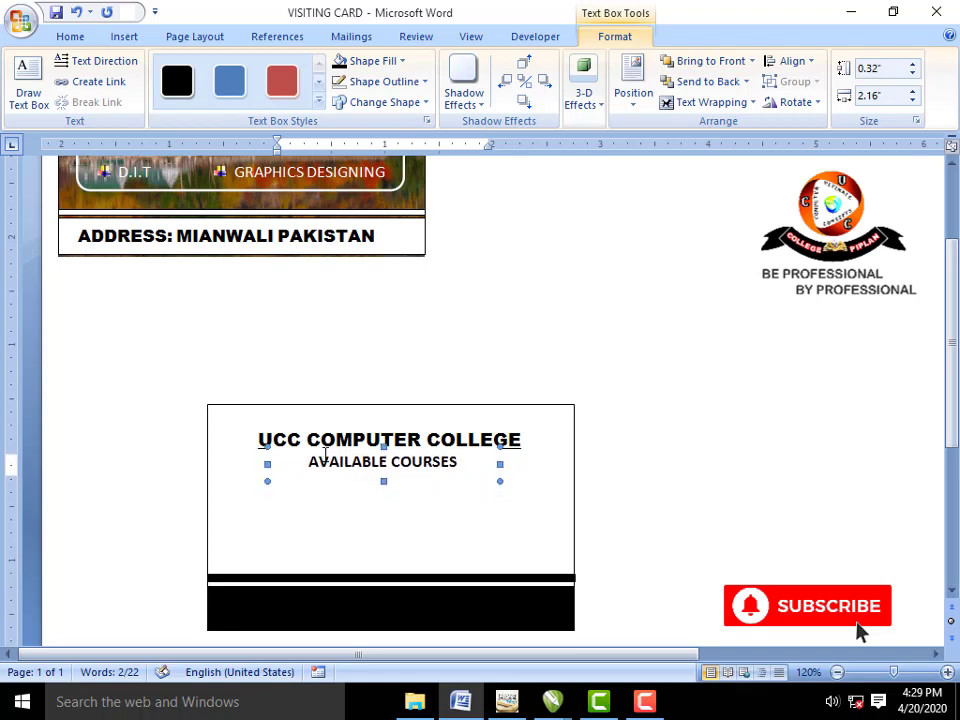
pyautogui.press('Up')
pyautogui.press('Up')
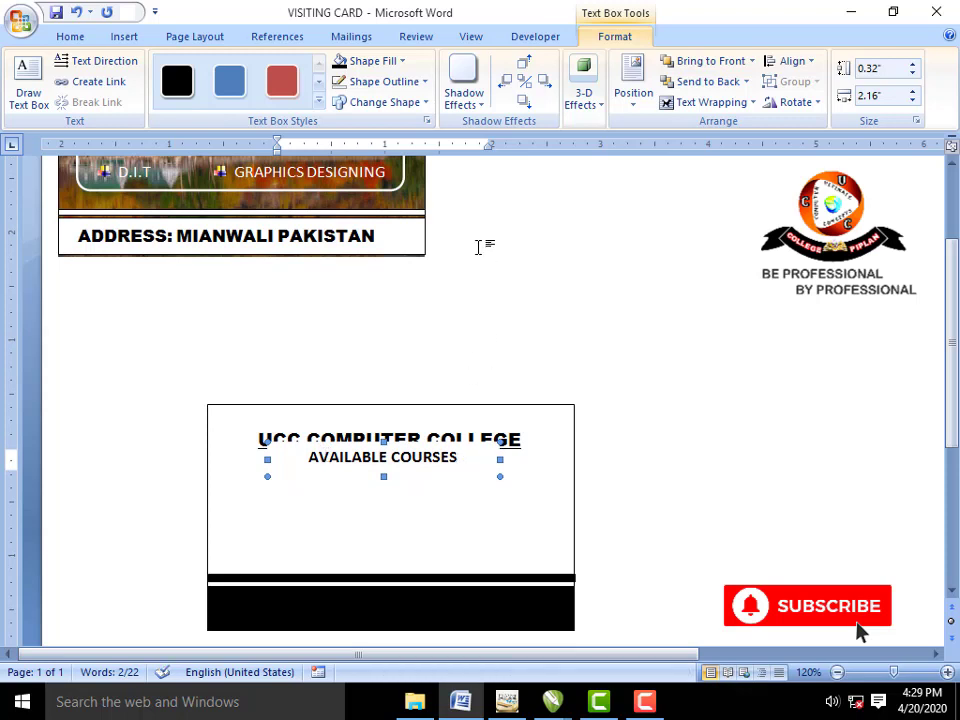
pyautogui.click(405, 62)
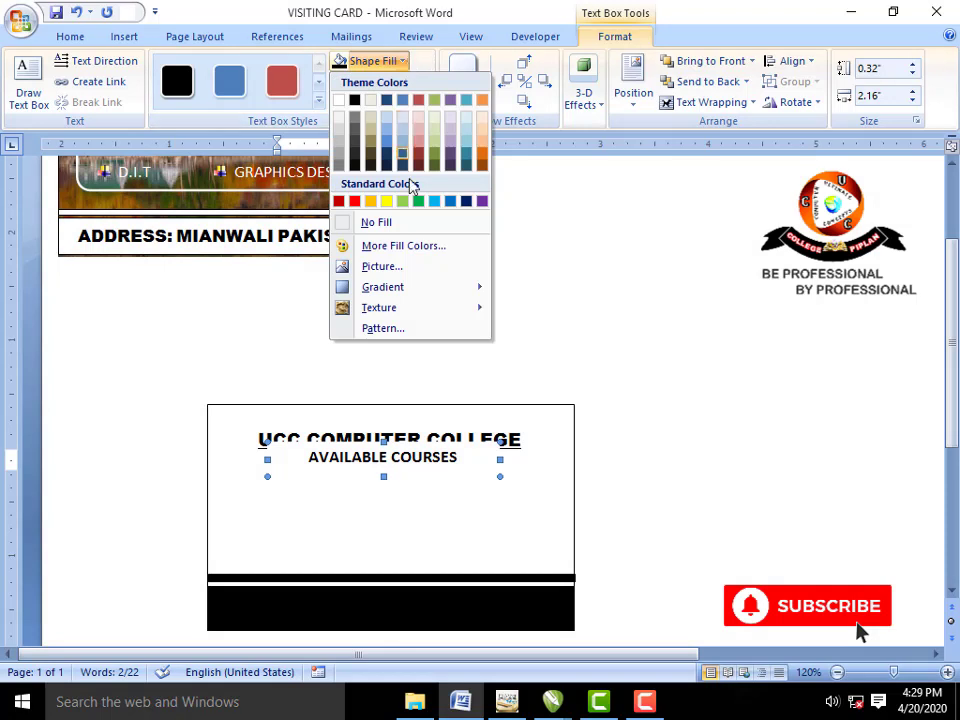
pyautogui.click(410, 224)
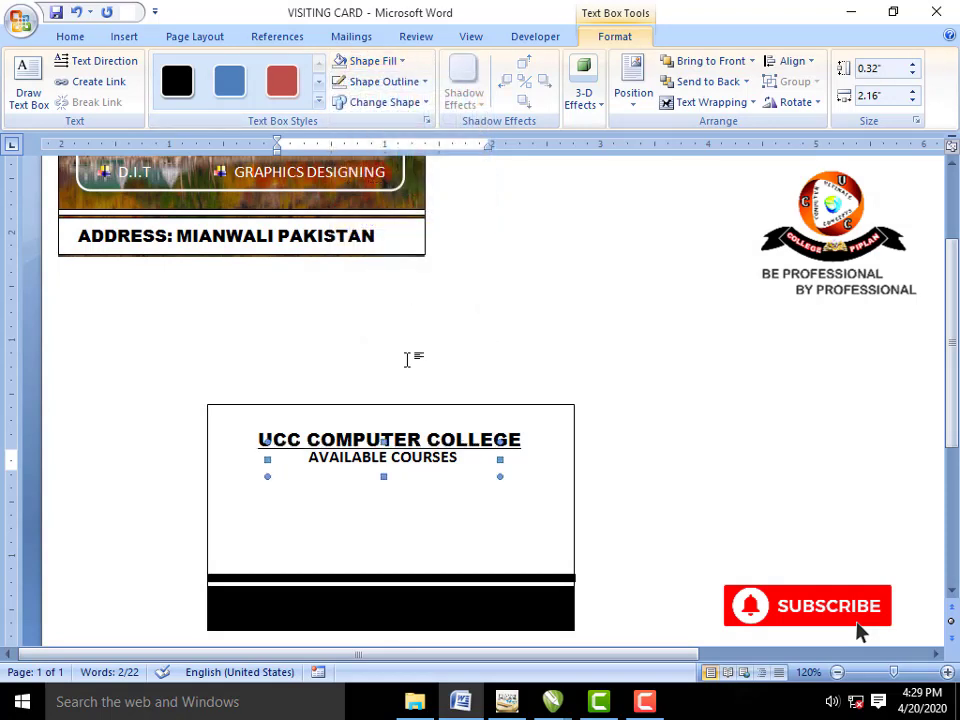
pyautogui.press('Down')
pyautogui.press('Right')
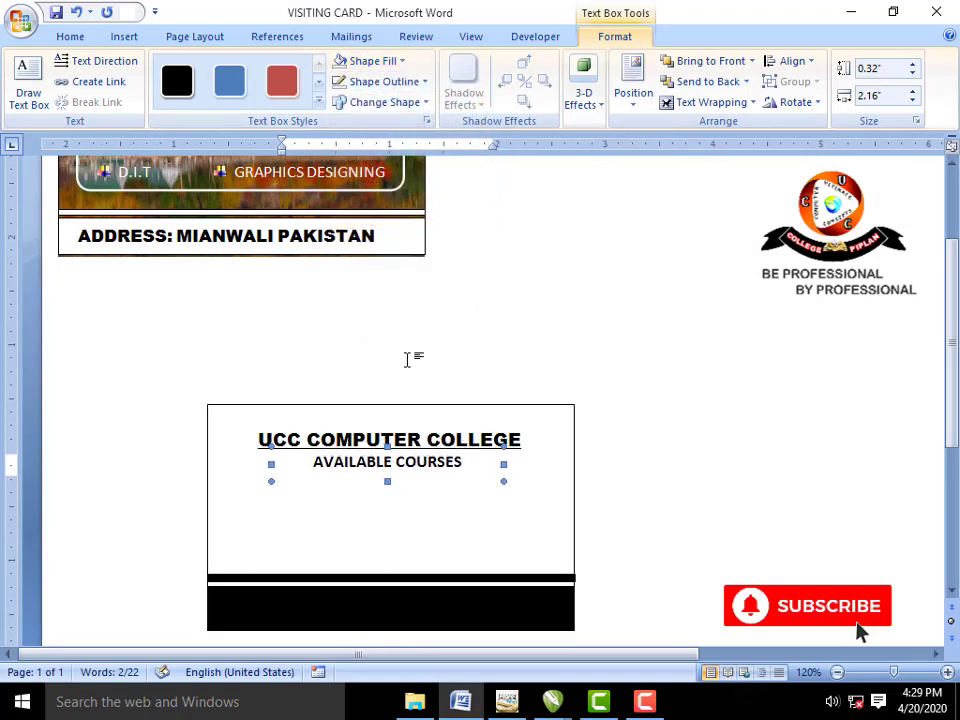
pyautogui.press('Down')
pyautogui.press('Right')
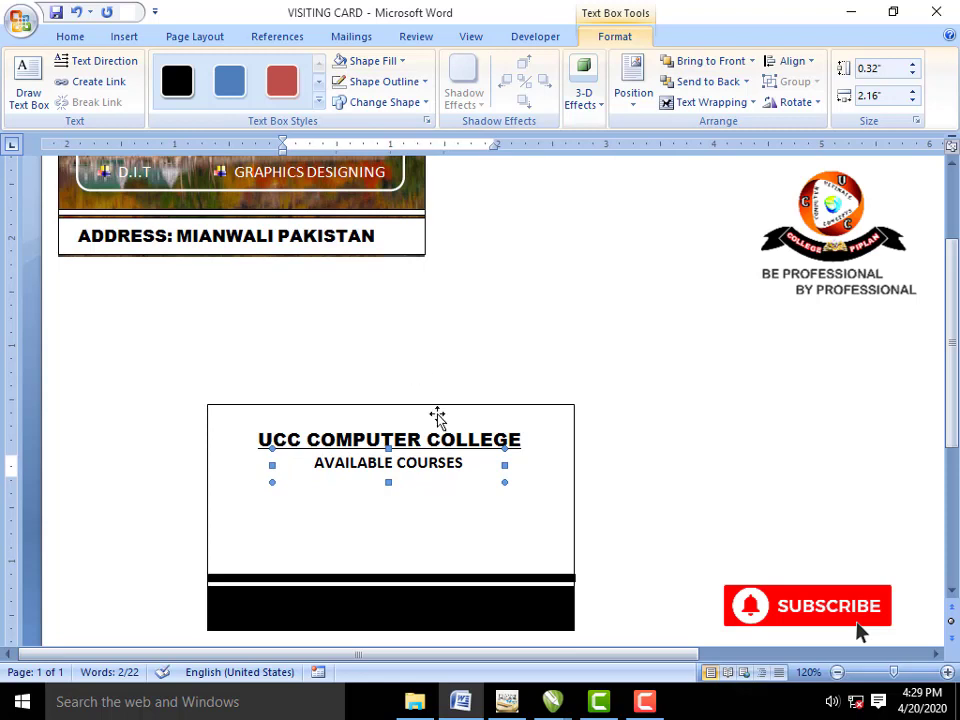
pyautogui.scroll(1, 445, 400)
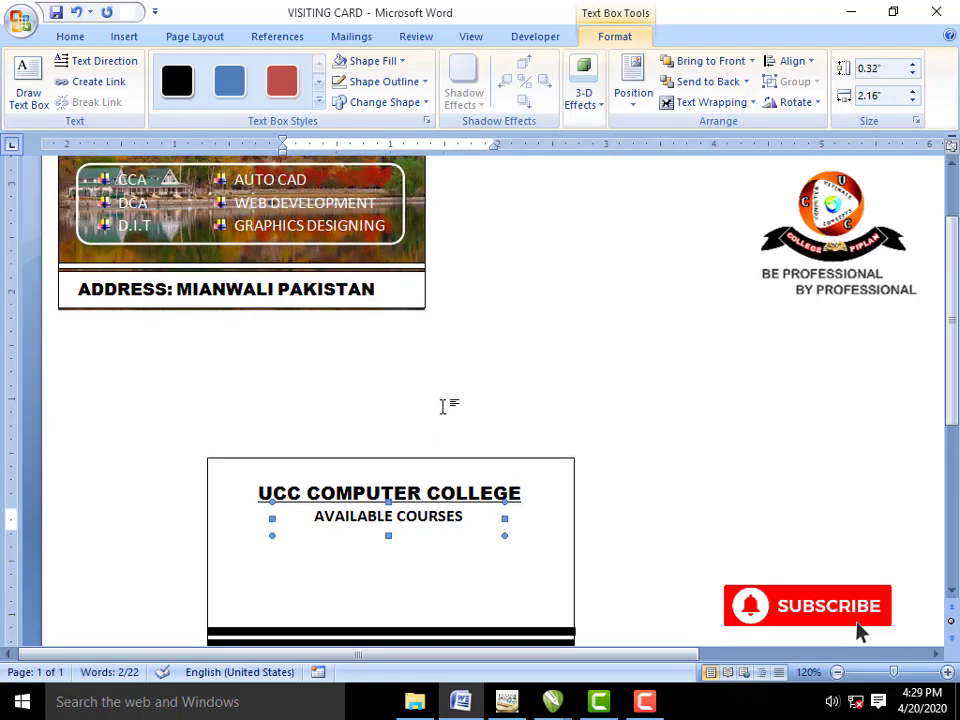
# Step: Draw a text box in the card's middle under AVAILABLE COURSES
pyautogui.click(125, 38)
pyautogui.click(251, 92)
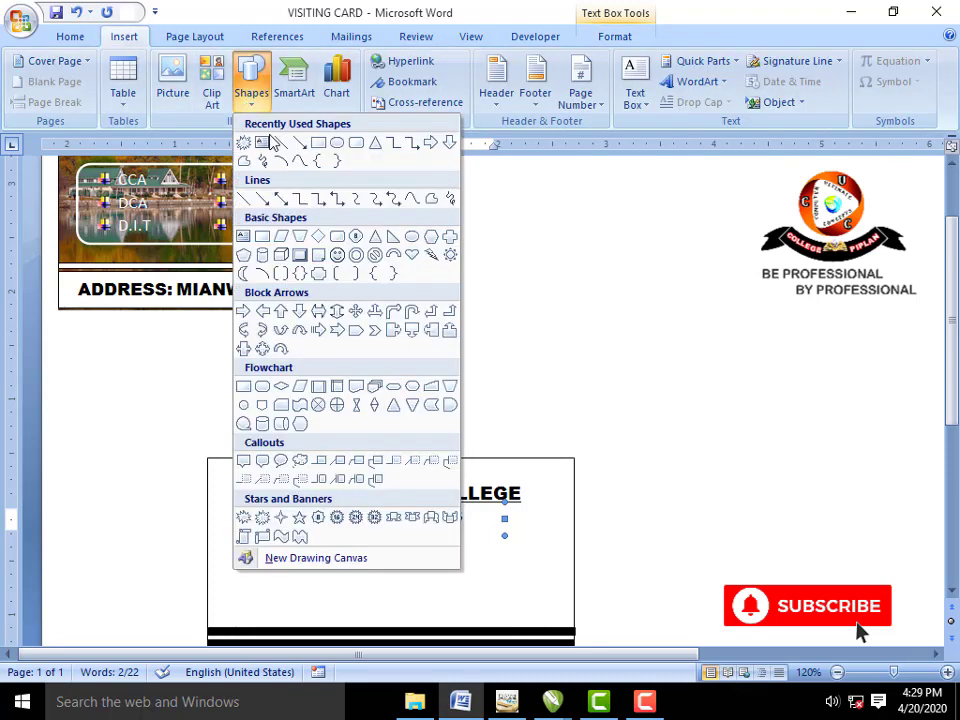
pyautogui.click(262, 143)
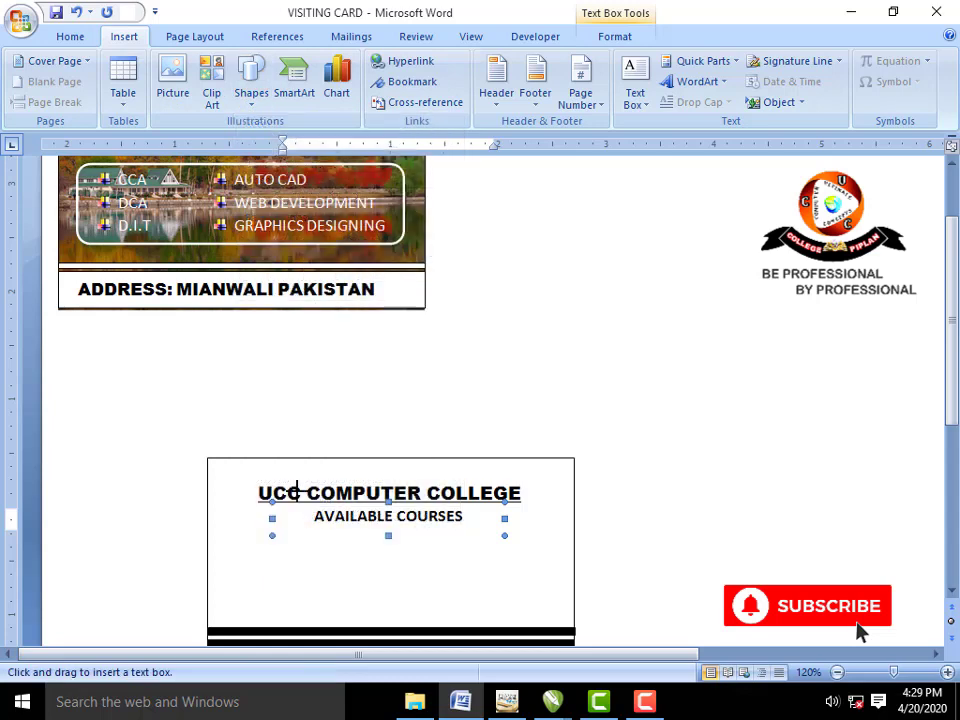
pyautogui.scroll(-1, 255, 488)
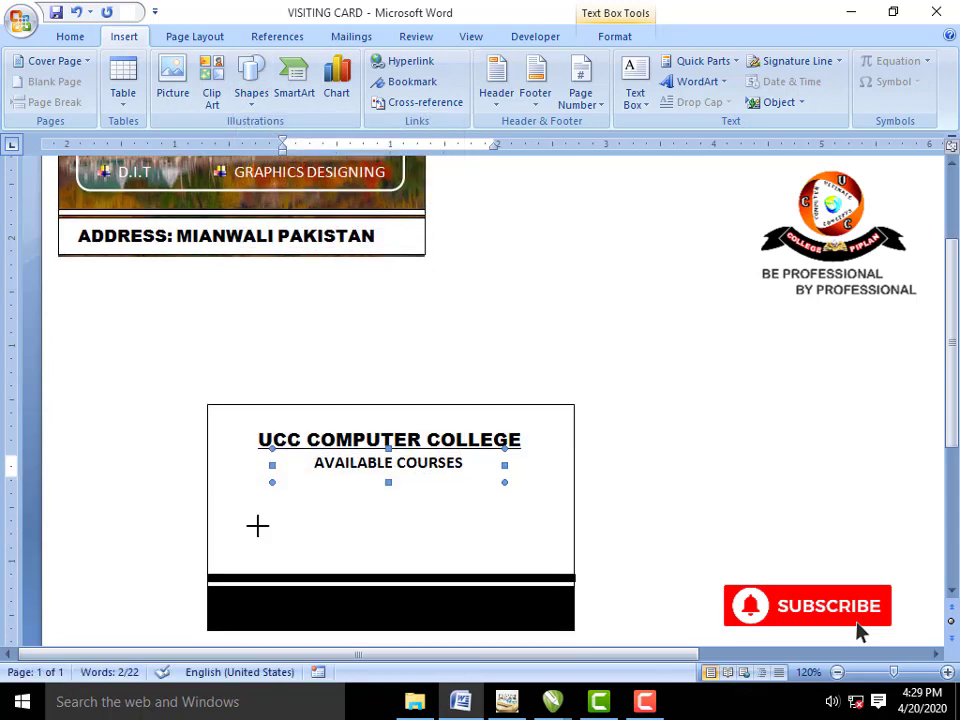
pyautogui.moveTo(230, 483); pyautogui.dragTo(400, 560)
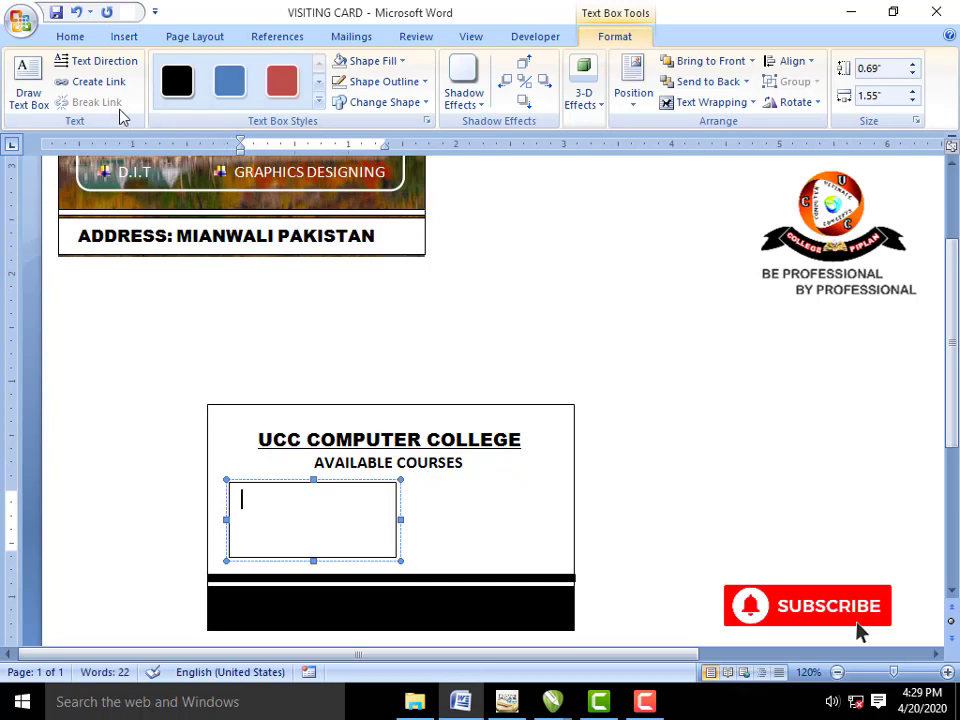
# Step: Draw a second text box to its right and narrow the left box to 0.69 by 1.17 inches
pyautogui.click(36, 88)
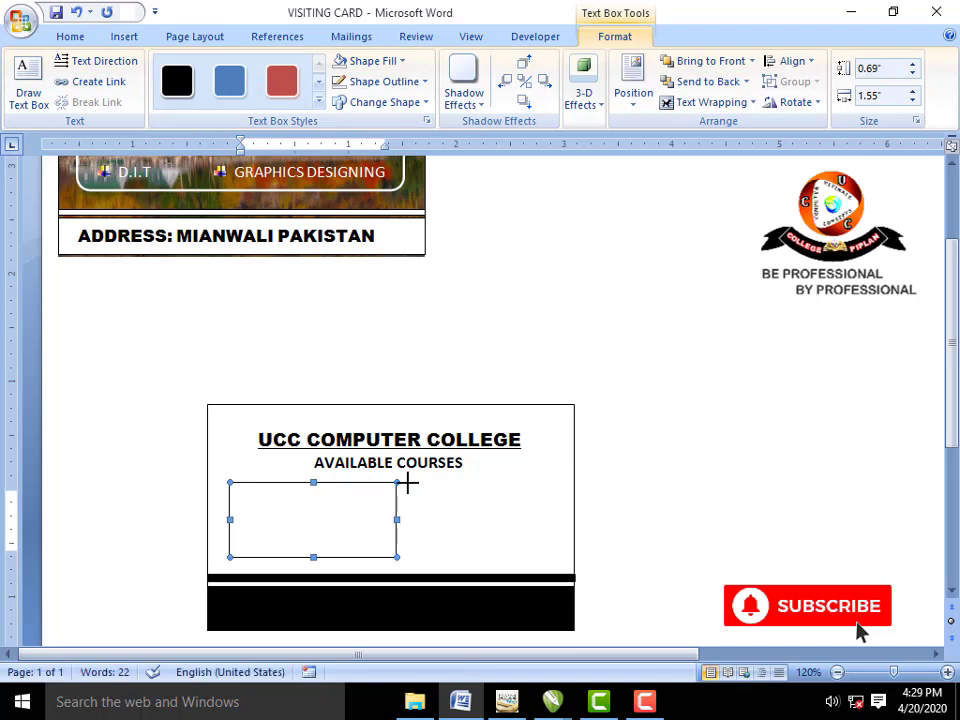
pyautogui.moveTo(409, 483); pyautogui.dragTo(556, 559)
pyautogui.click(380, 490)
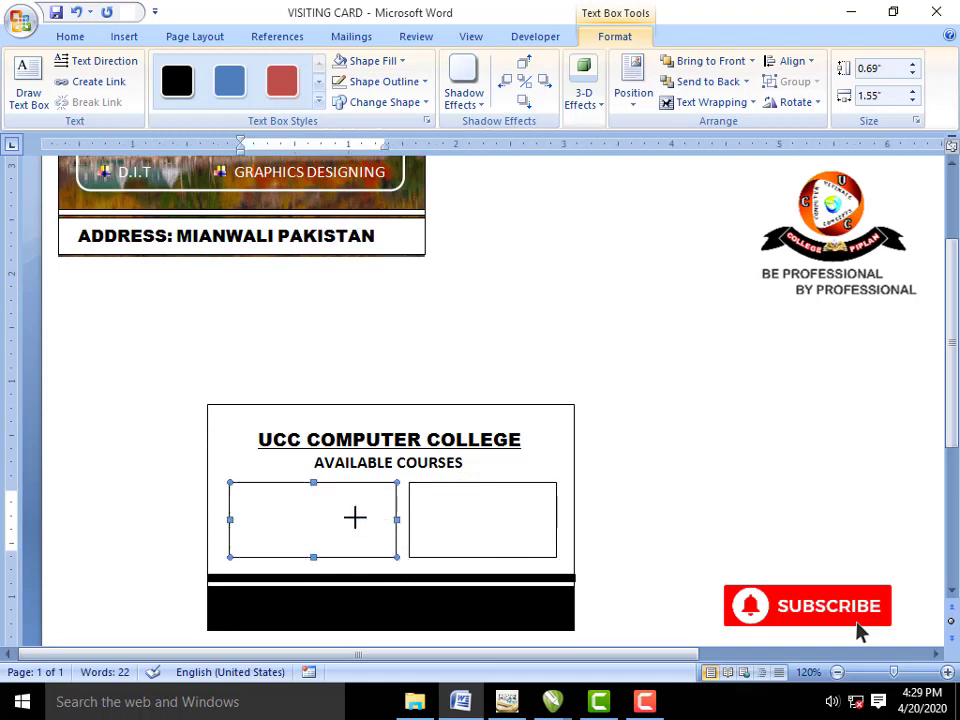
pyautogui.moveTo(355, 517); pyautogui.dragTo(356, 519)
pyautogui.scroll(1, 315, 520)
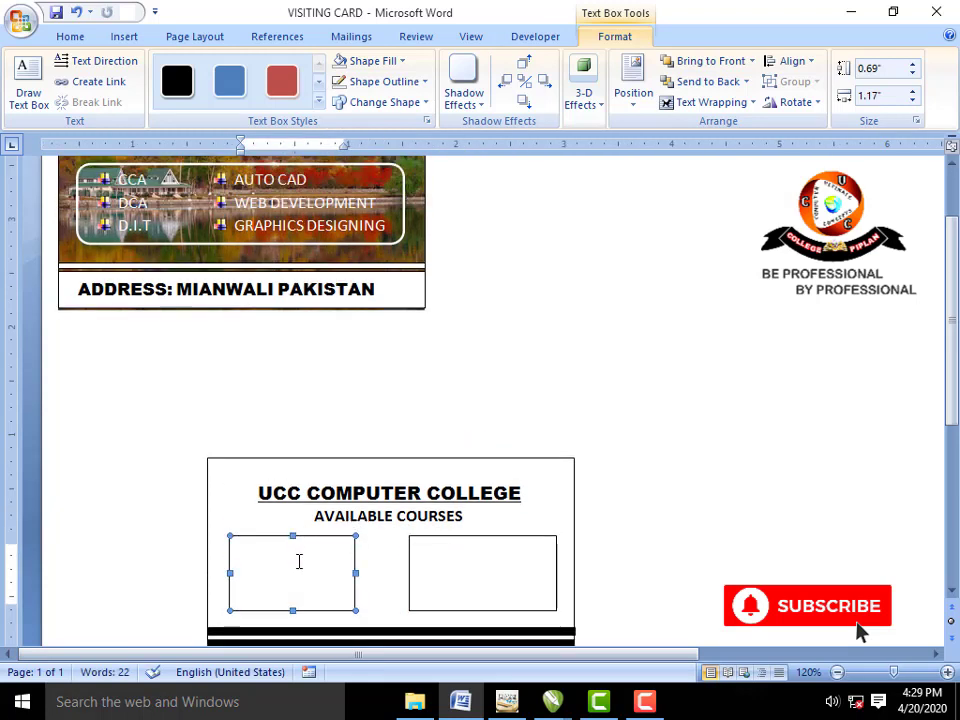
pyautogui.click(298, 561)
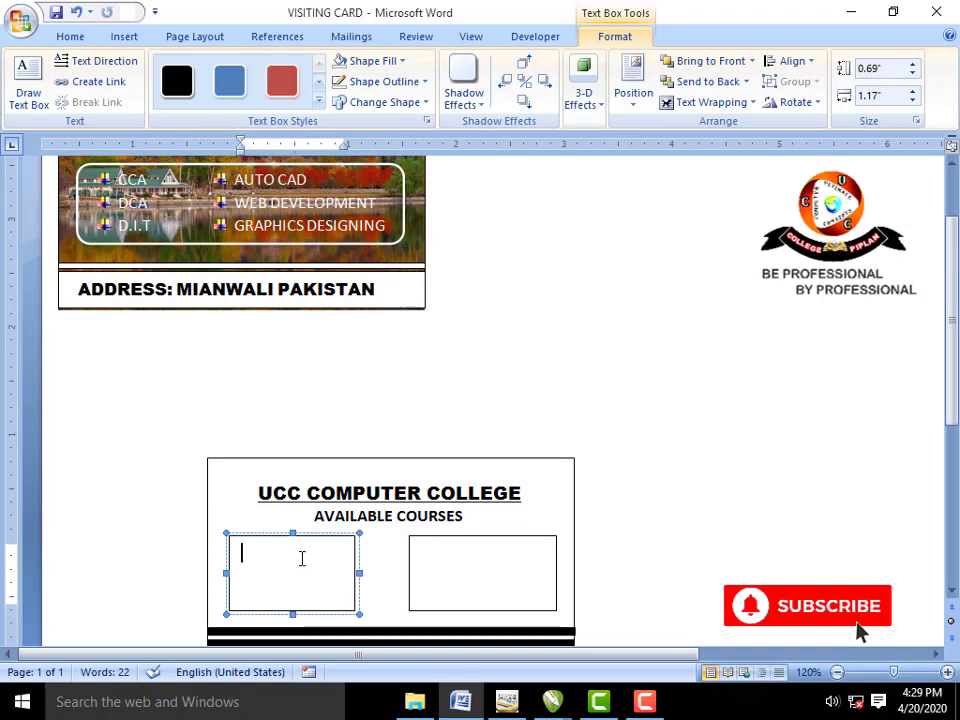
pyautogui.click(68, 36)
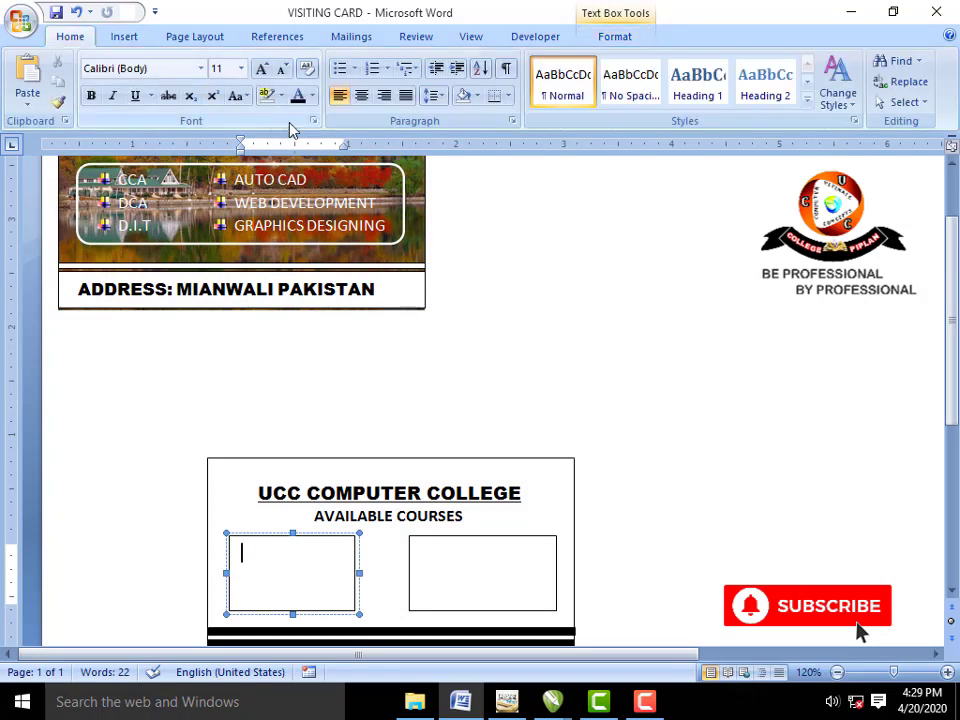
# Step: Apply the card's coloured picture bullet in the left box and pull both indent markers left
pyautogui.click(356, 70)
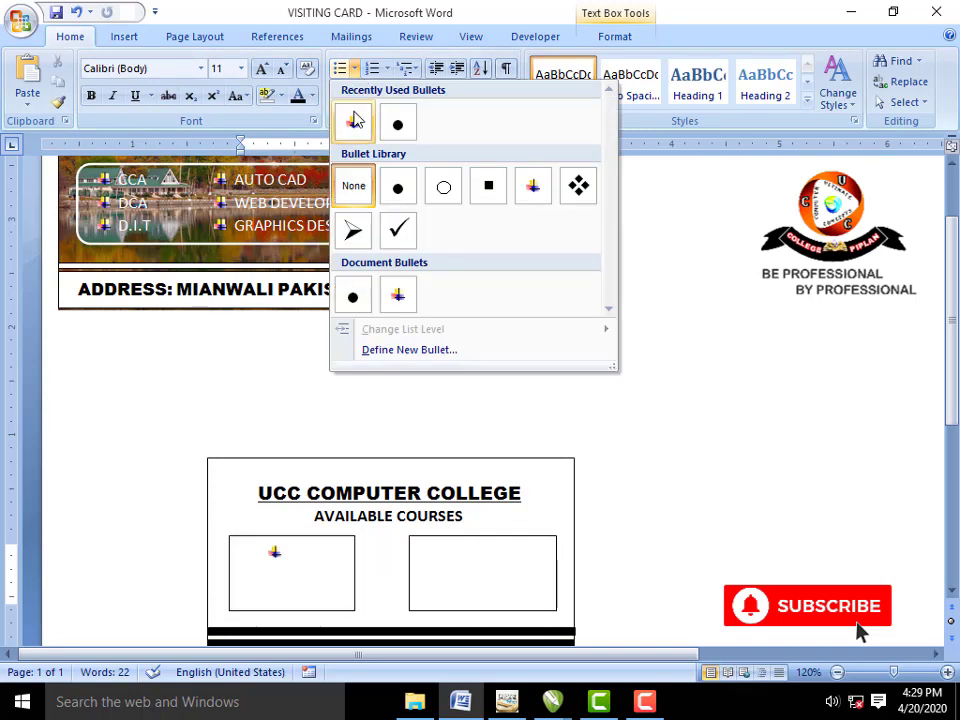
pyautogui.click(356, 120)
pyautogui.scroll(-1, 270, 257)
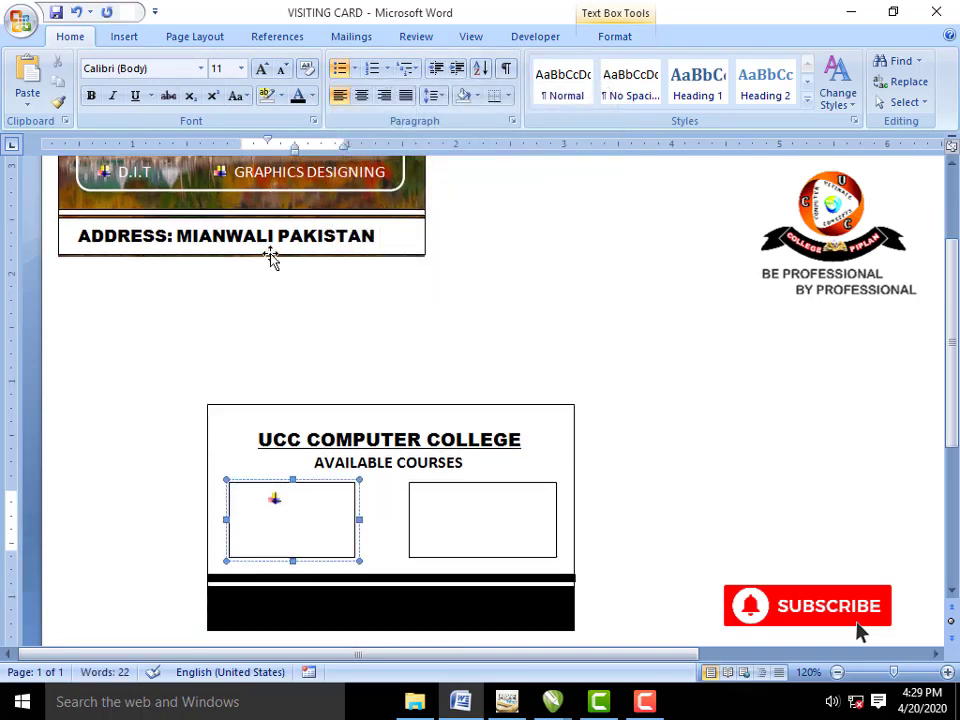
pyautogui.scroll(-1, 267, 315)
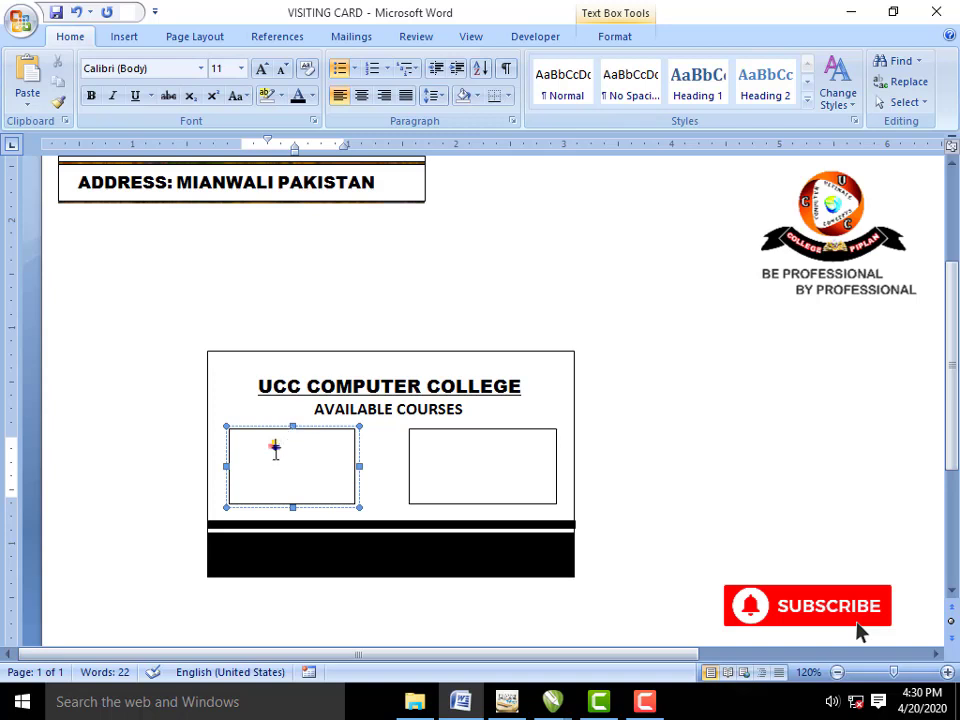
pyautogui.doubleClick(274, 447)
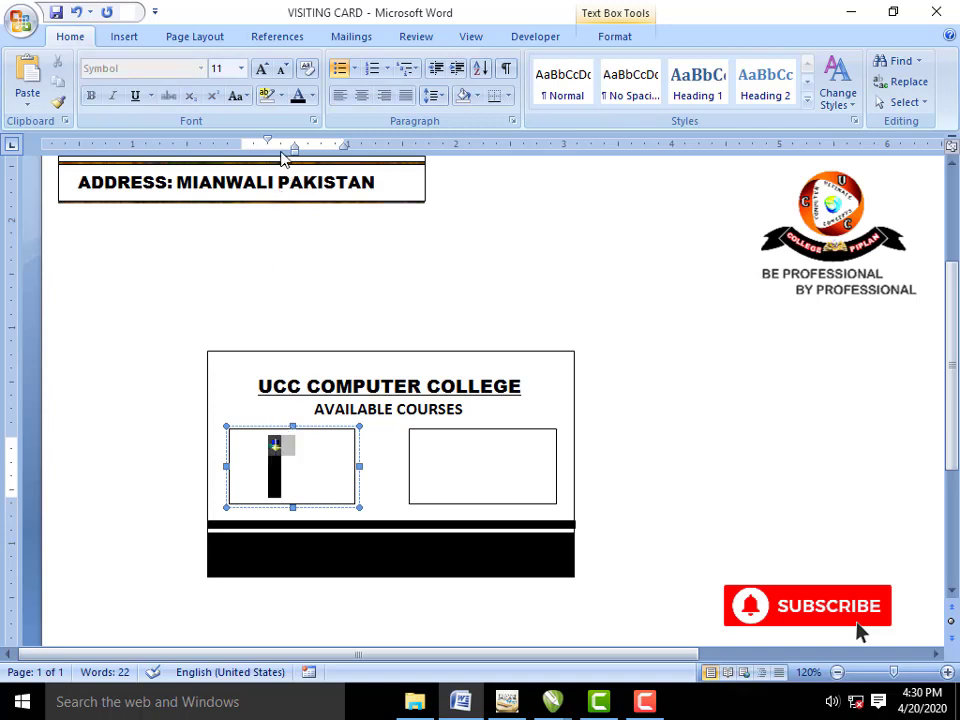
pyautogui.moveTo(268, 142); pyautogui.dragTo(241, 143)
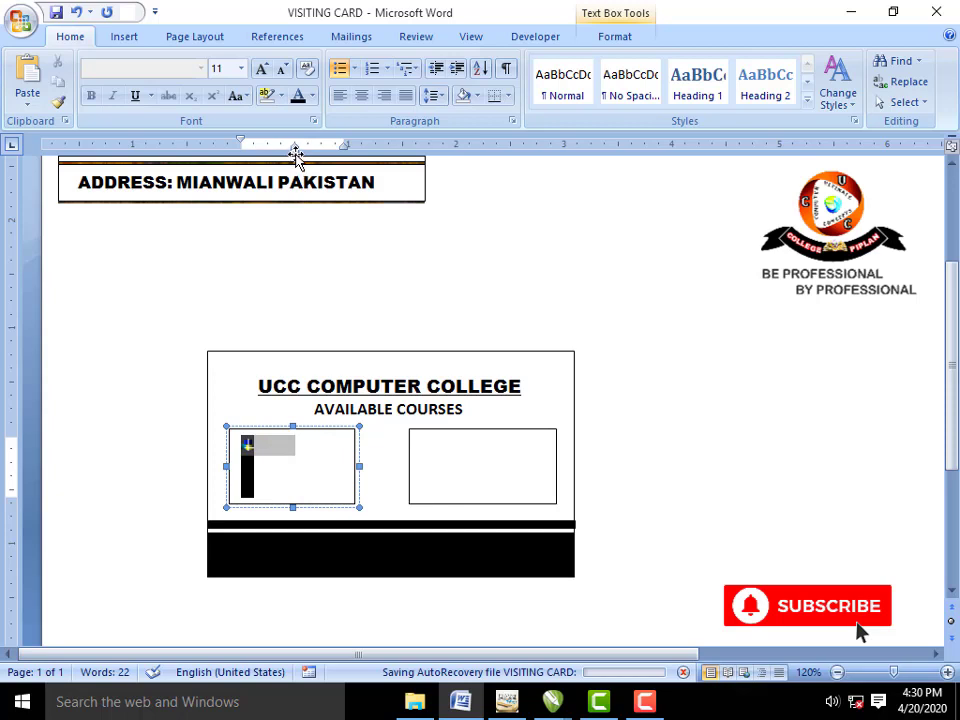
pyautogui.moveTo(293, 148)
pyautogui.mouseDown()
pyautogui.moveTo(281, 148)
pyautogui.moveTo(283, 158)
pyautogui.moveTo(240, 148)
pyautogui.mouseUp()
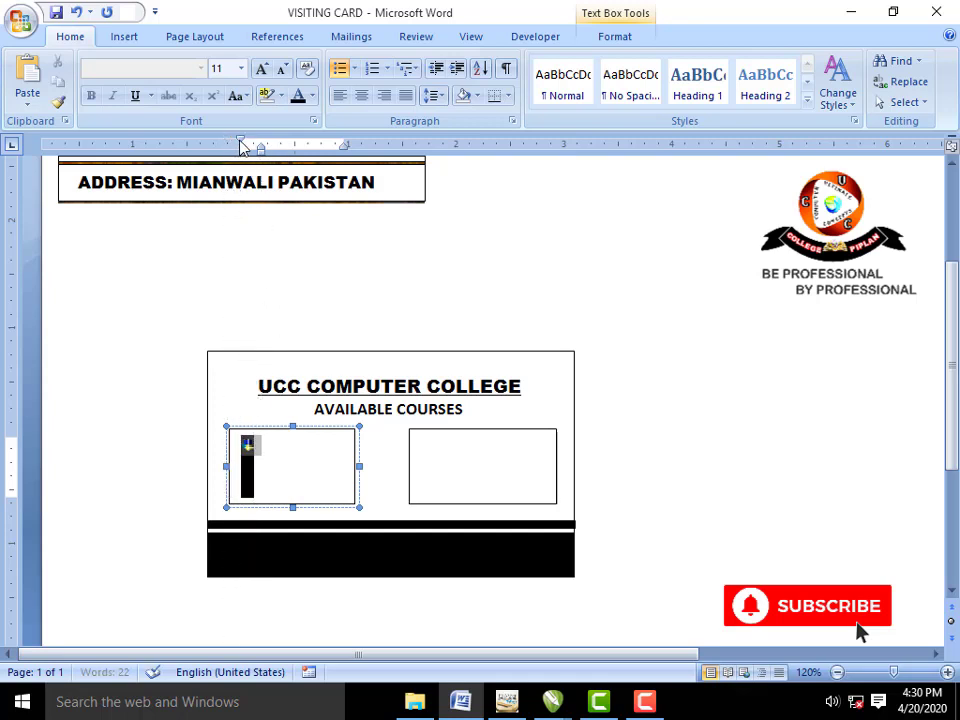
pyautogui.click(265, 445)
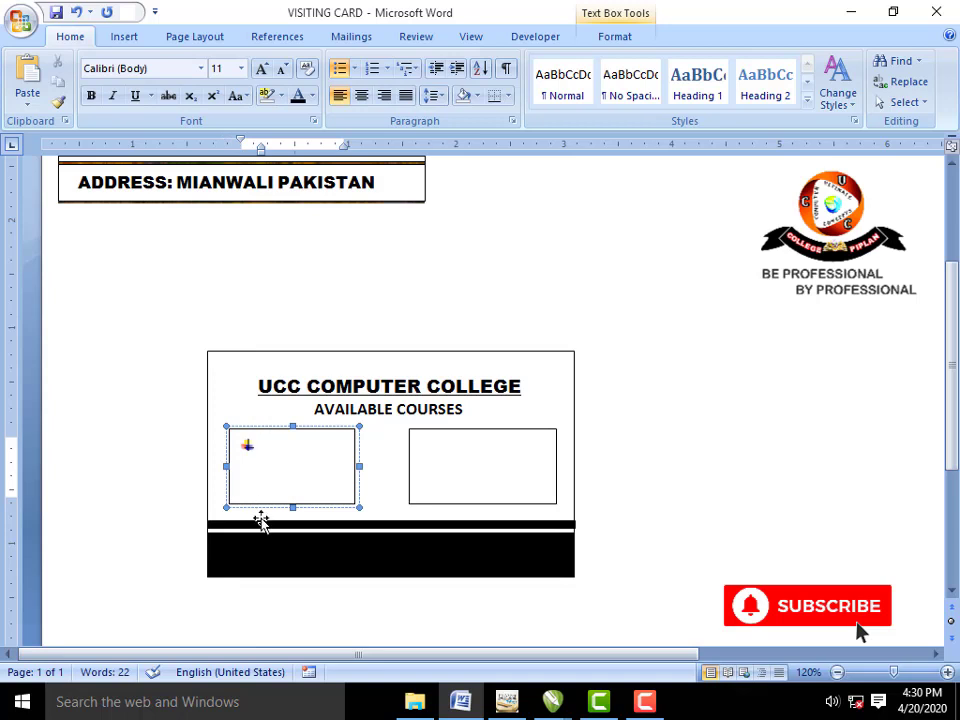
# Step: Type CCA, DCA and DIT as bullet lines in the left text box, then select and copy them
pyautogui.scroll(1, 262, 540)
pyautogui.scroll(1, 272, 596)
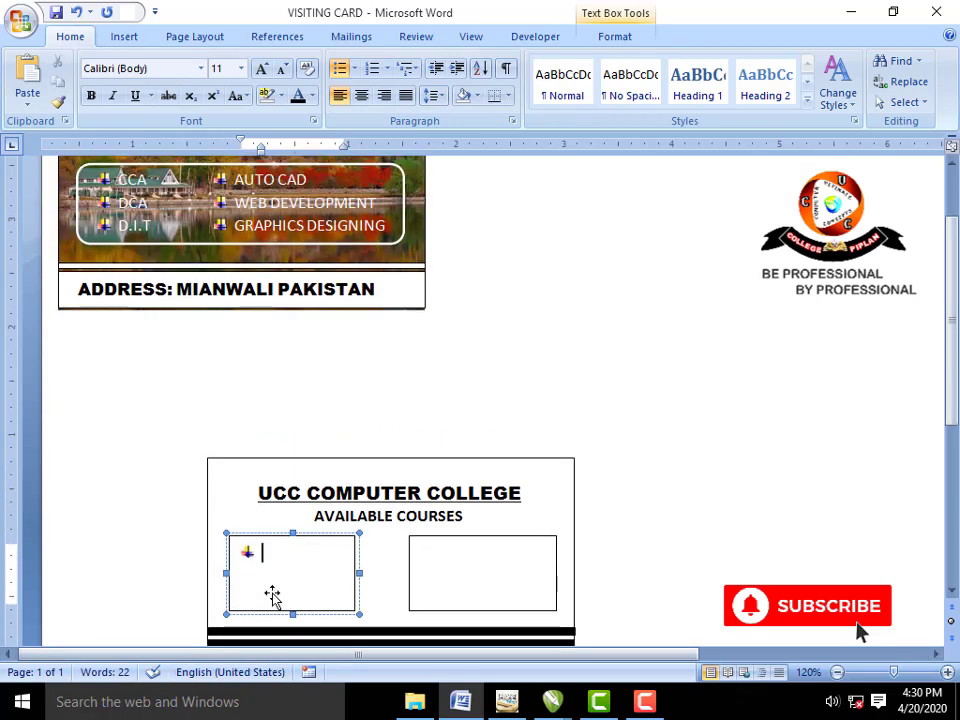
pyautogui.write('C')
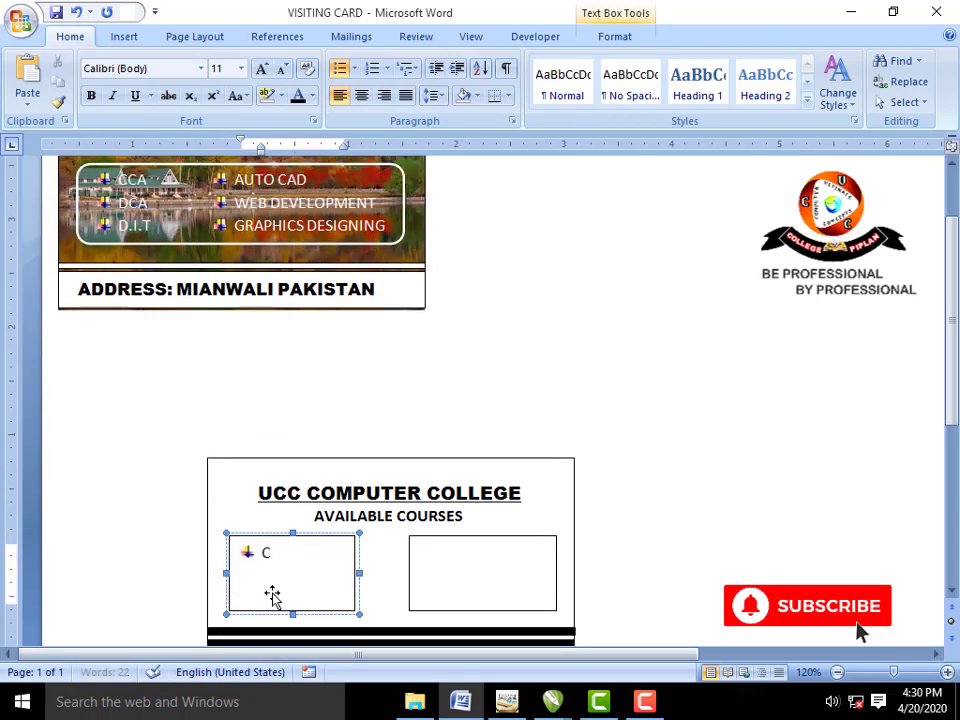
pyautogui.write('CA')
pyautogui.press('Return')
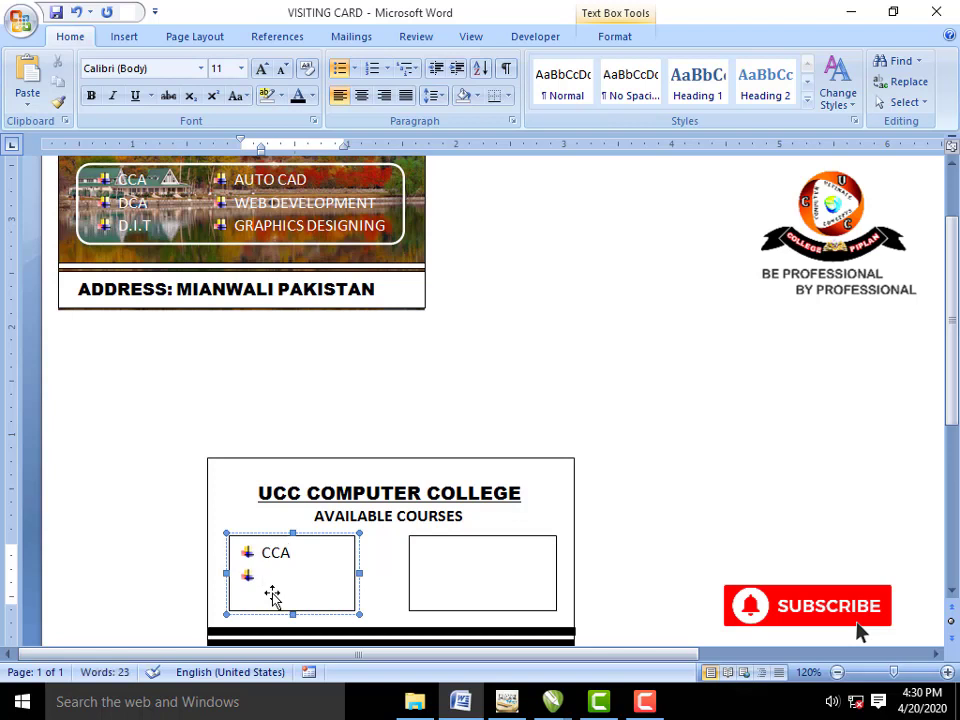
pyautogui.write('DCA')
pyautogui.press('Return')
pyautogui.write('D')
pyautogui.write('IT')
pyautogui.hotkey('ctrl', 'a')
pyautogui.hotkey('ctrl', 'c')
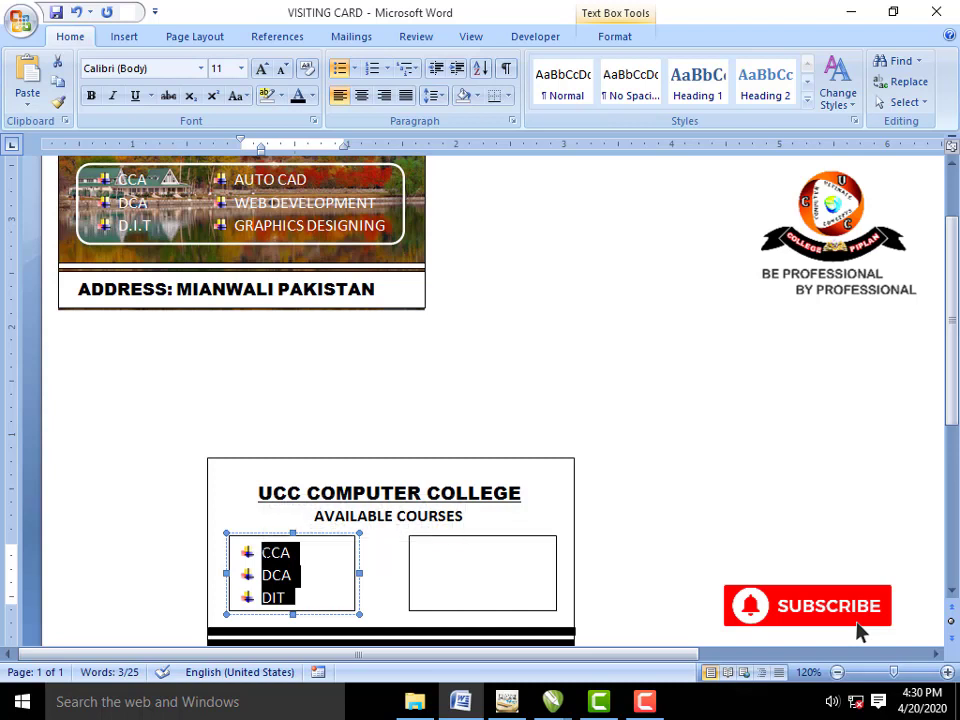
pyautogui.scroll(-2, 497, 520)
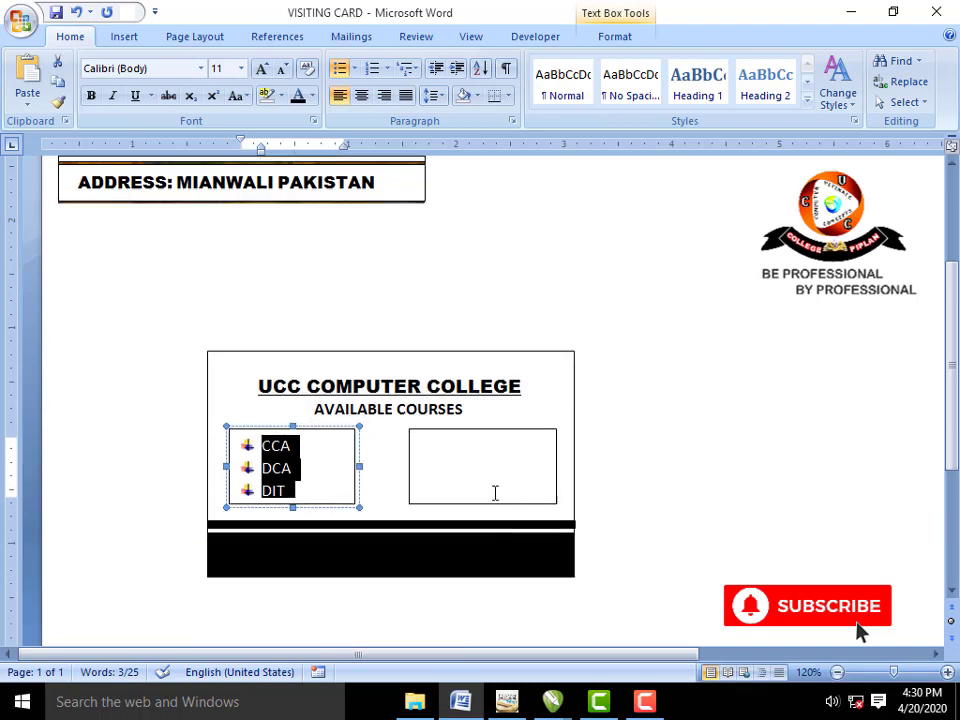
pyautogui.click(443, 458)
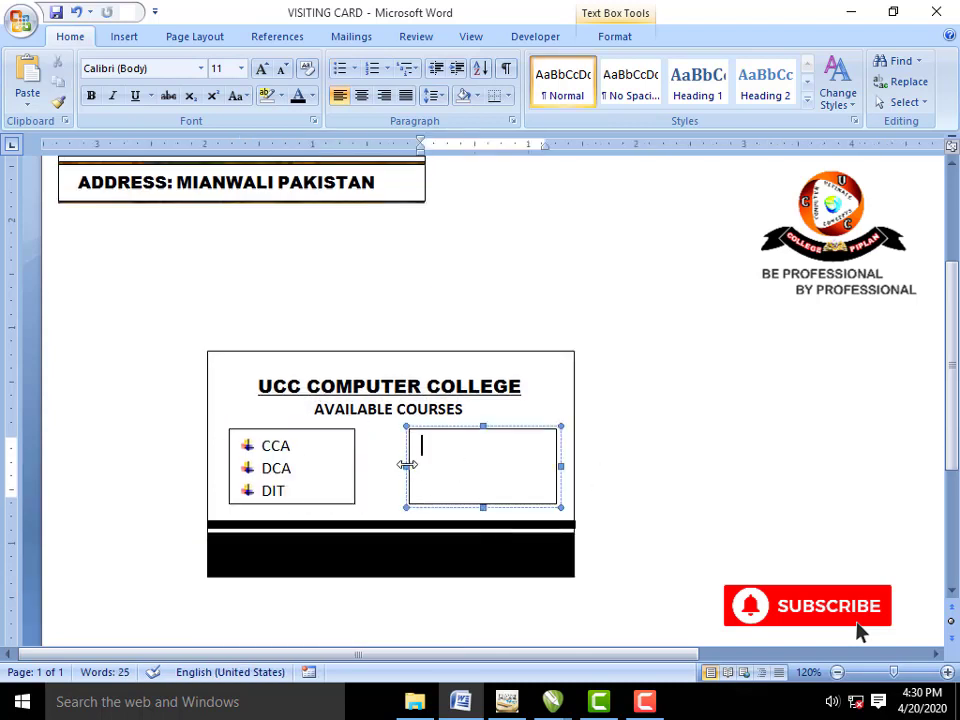
# Step: Widen the right text box and paste the copied CCA, DCA, DIT list into it
pyautogui.moveTo(406, 466); pyautogui.dragTo(361, 466)
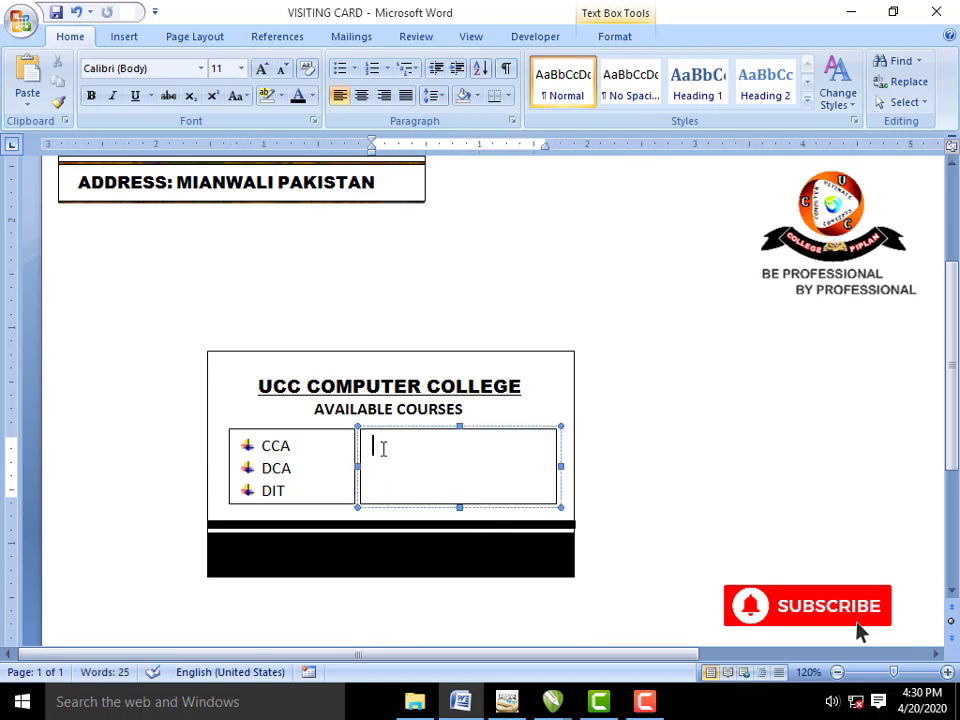
pyautogui.rightClick(381, 448)
pyautogui.click(428, 244)
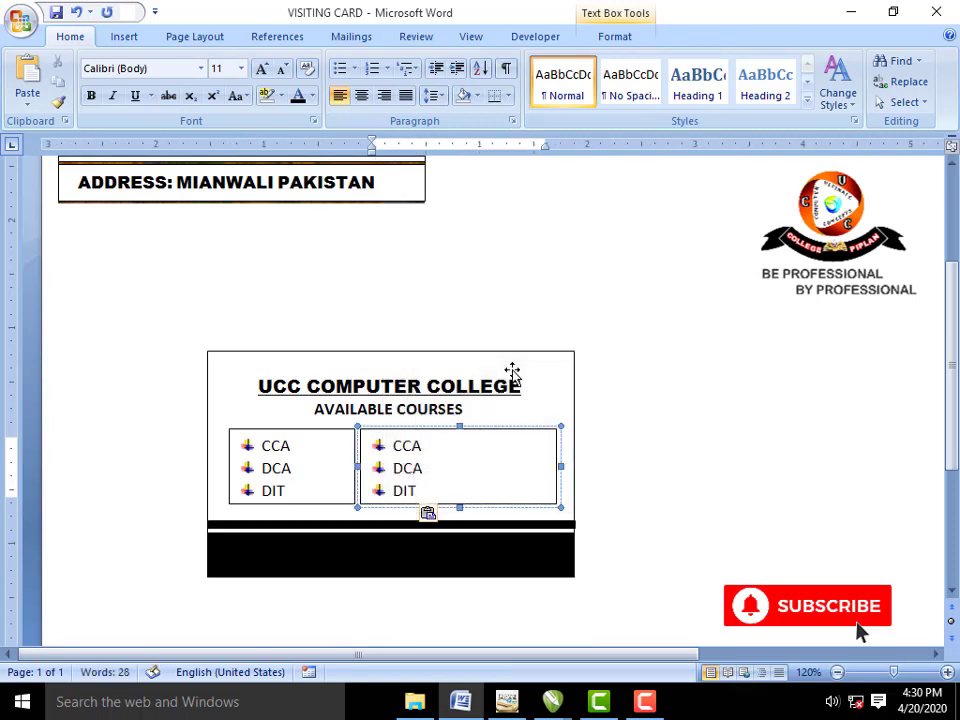
# Step: Replace the pasted items with AUTO CAD, WEB DEVELOPMENT and GRAPHICS DESIGNING, then select the box
pyautogui.moveTo(424, 449); pyautogui.dragTo(404, 448)
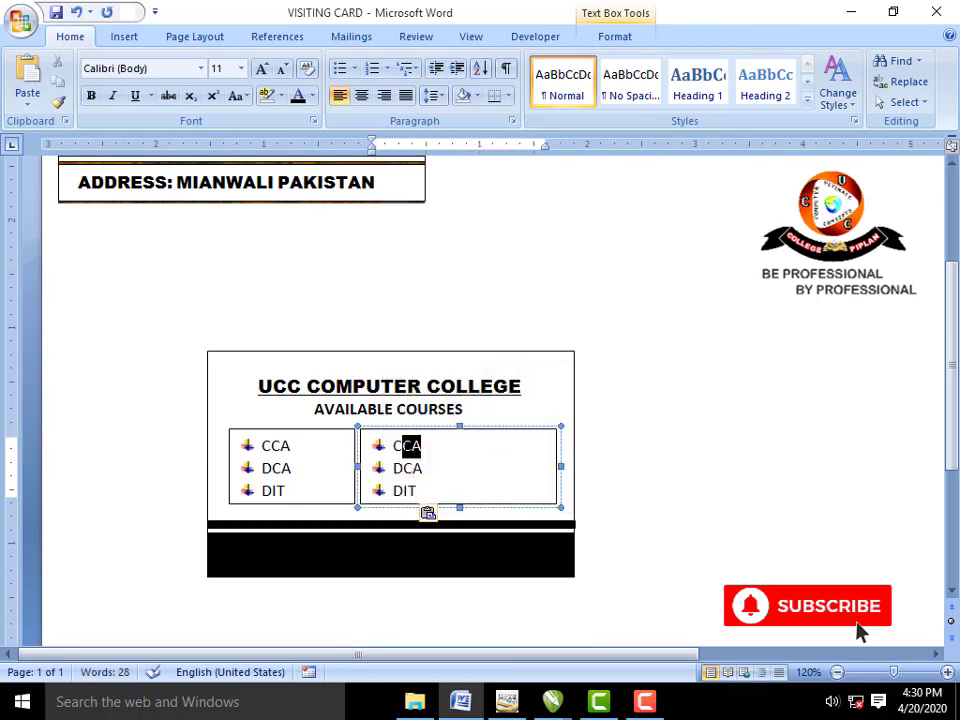
pyautogui.click(404, 448)
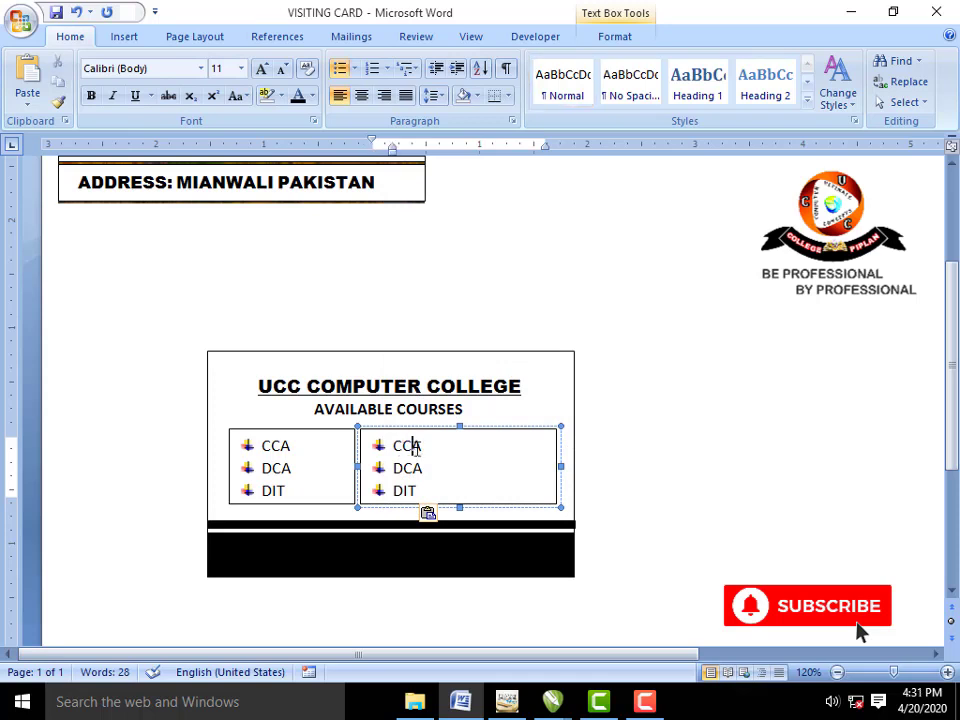
pyautogui.scroll(2, 370, 560)
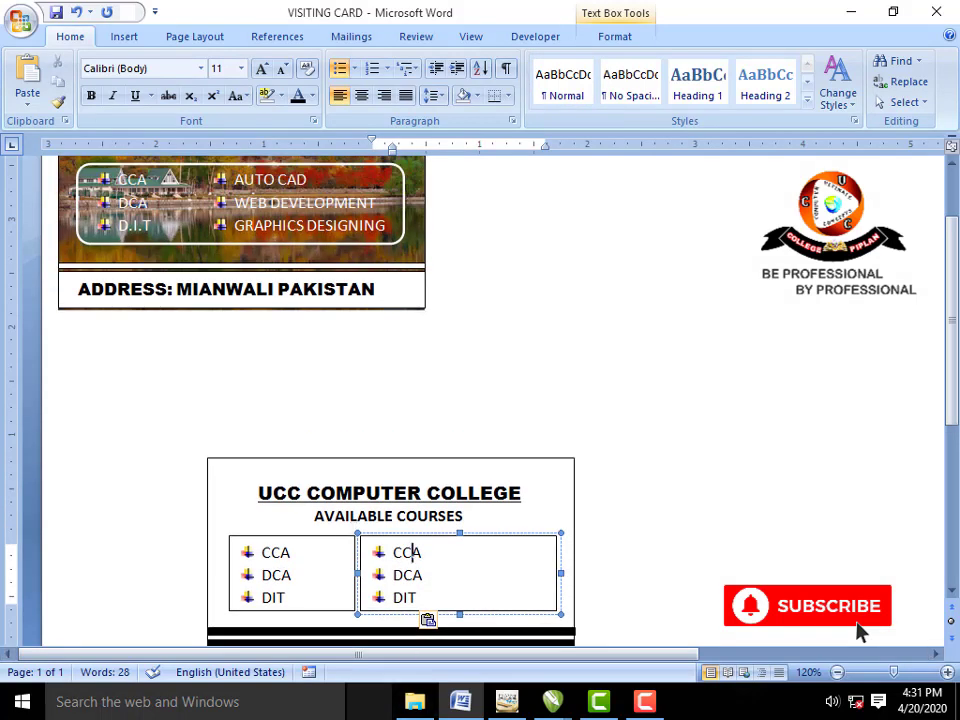
pyautogui.press('BackSpace')
pyautogui.press('BackSpace')
pyautogui.press('BackSpace')
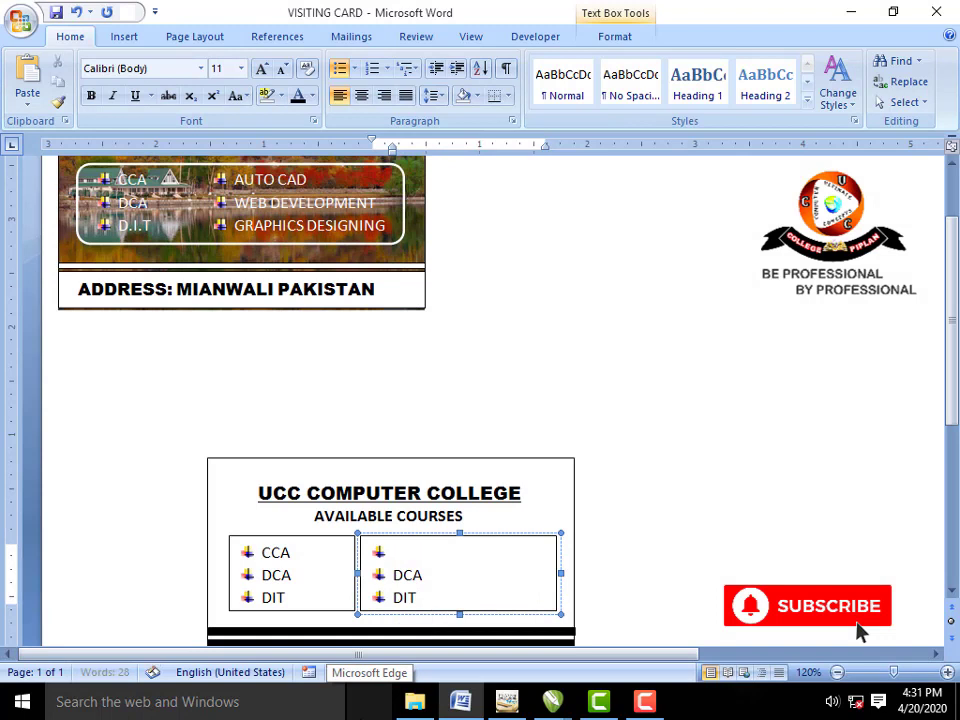
pyautogui.write('AUTO')
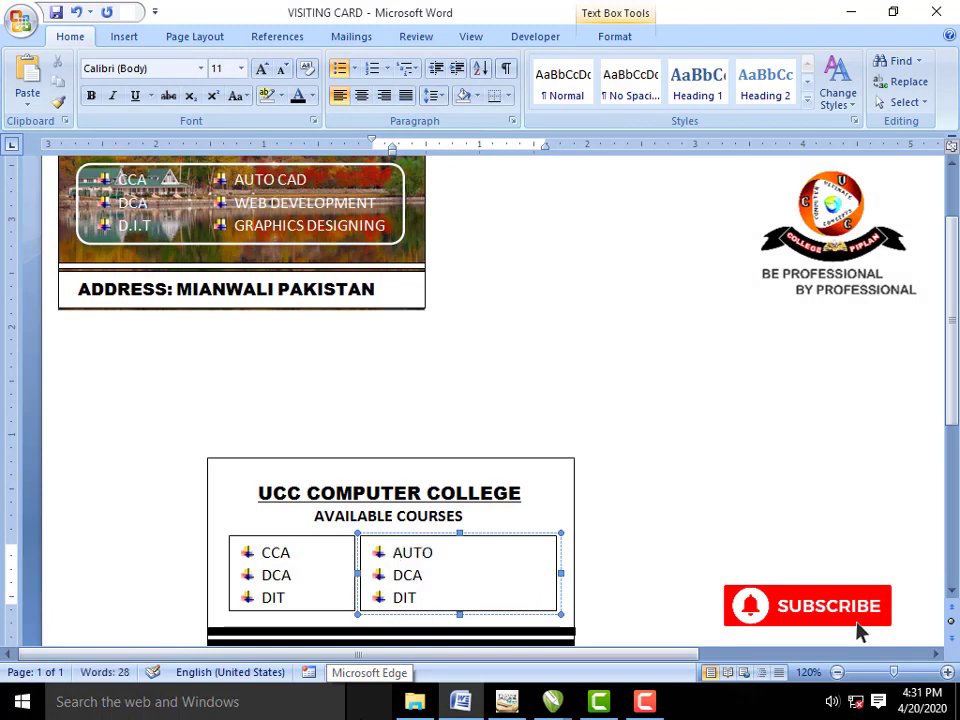
pyautogui.write(' CA')
pyautogui.write('D')
pyautogui.press('Down')
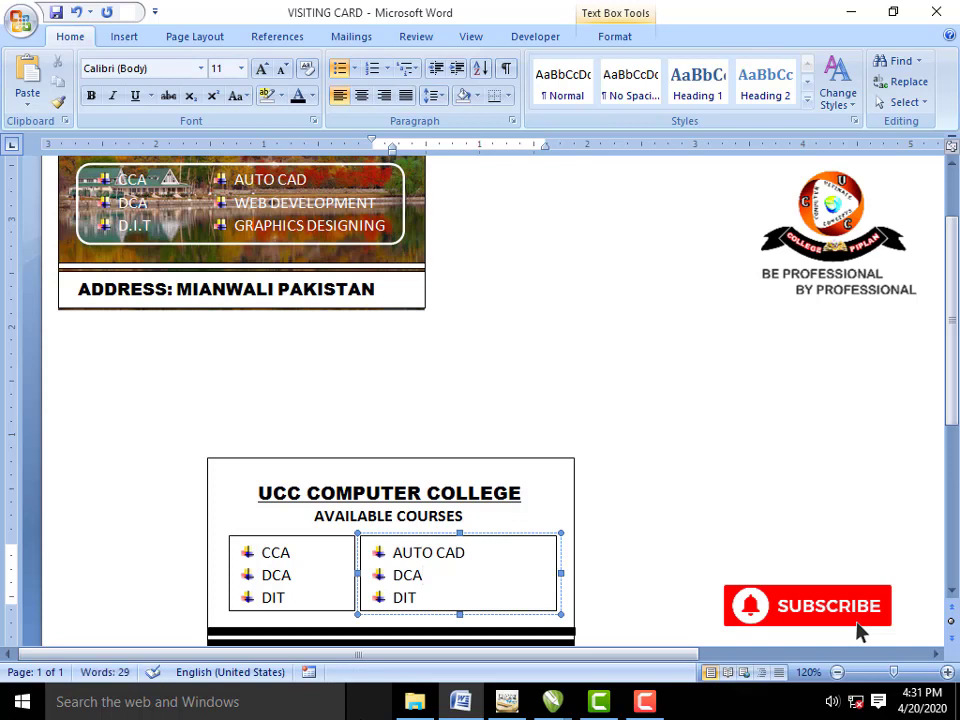
pyautogui.press('BackSpace')
pyautogui.press('BackSpace')
pyautogui.write('W')
pyautogui.write('EB DE')
pyautogui.write('VELOP')
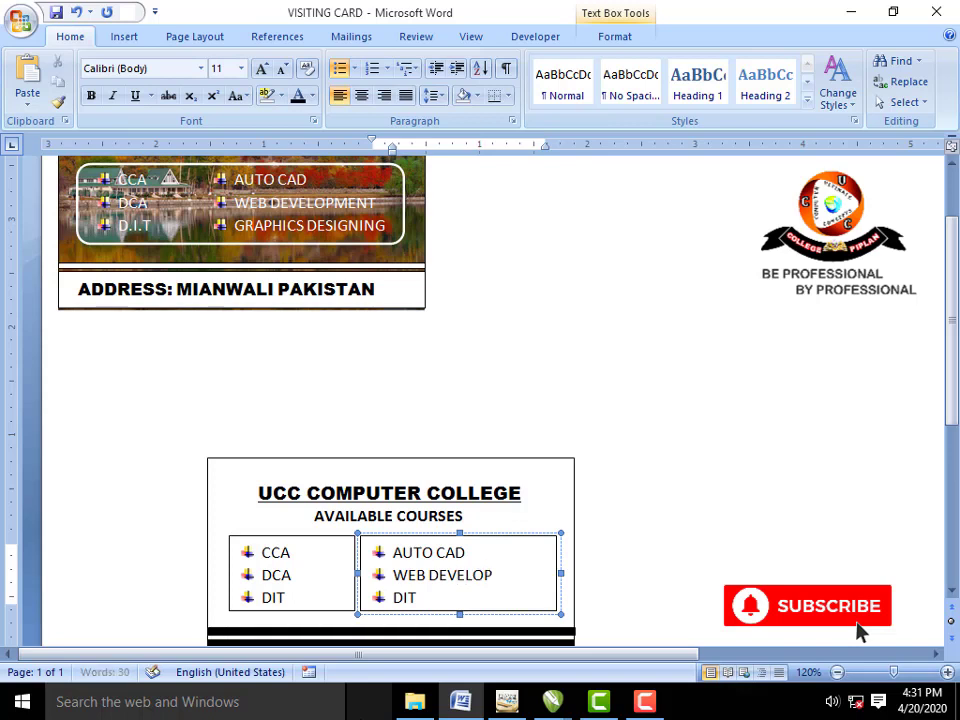
pyautogui.write('MENT')
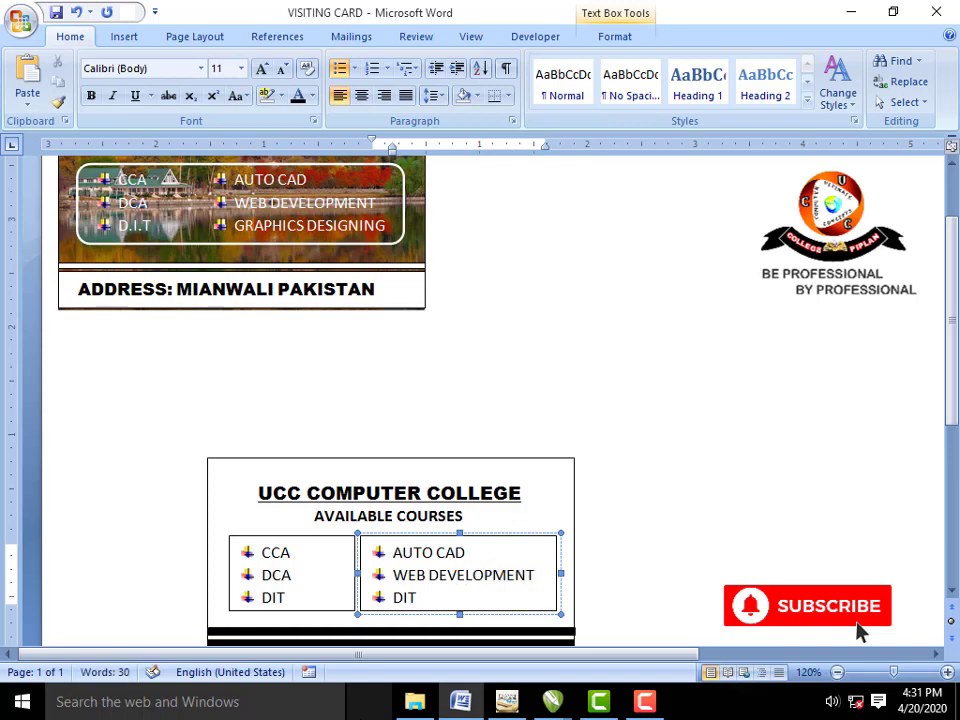
pyautogui.press('BackSpace')
pyautogui.press('BackSpace')
pyautogui.press('BackSpace')
pyautogui.write('GRAP')
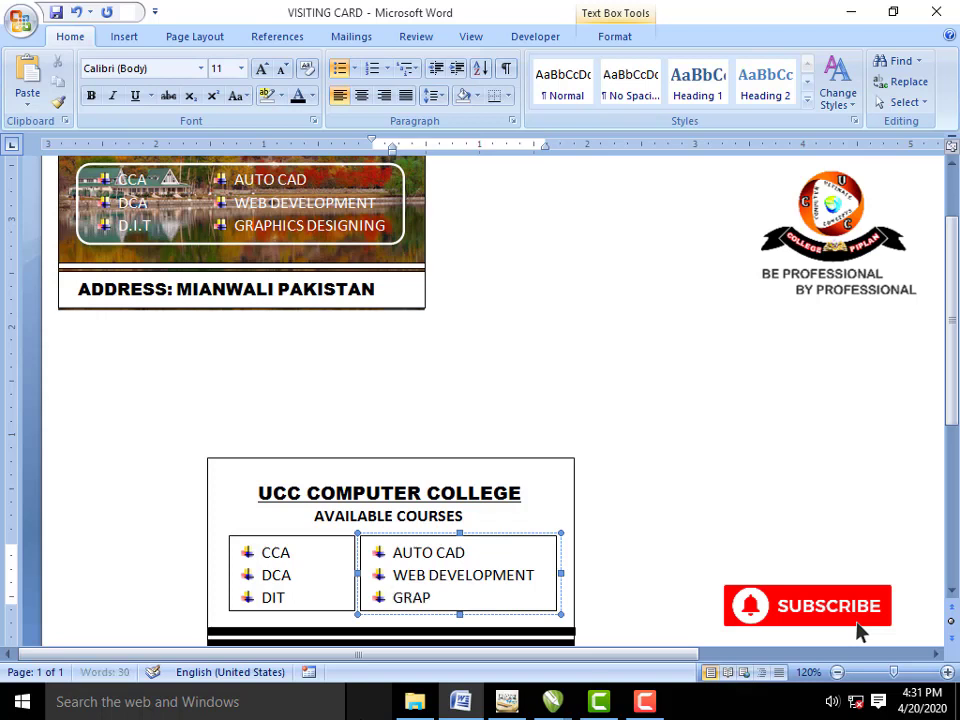
pyautogui.write('HICS DES')
pyautogui.write('IGNING')
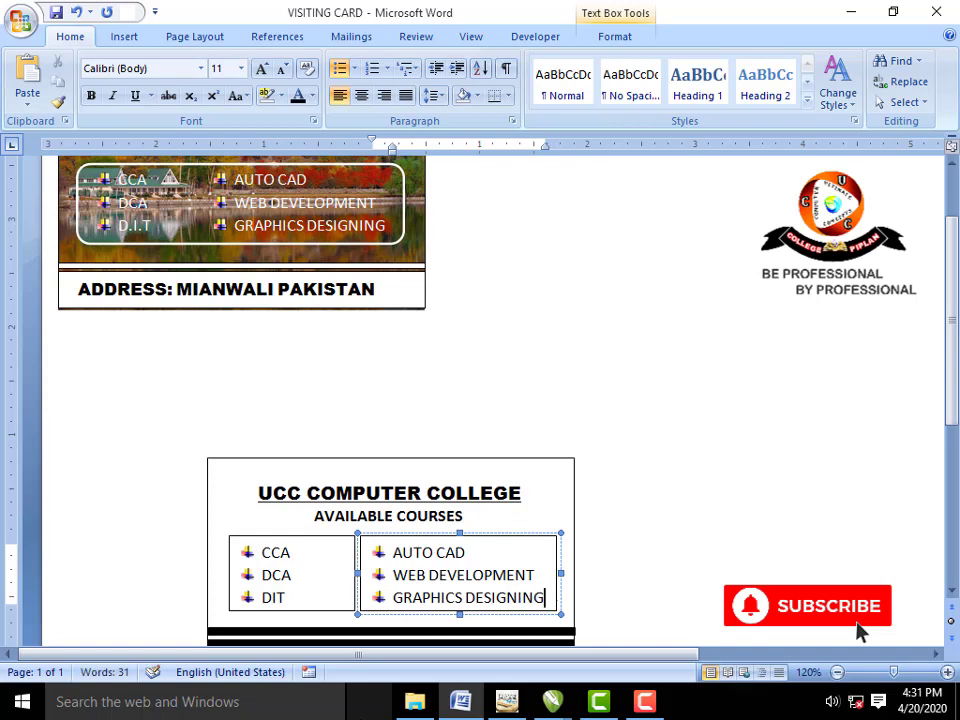
pyautogui.scroll(-2, 420, 600)
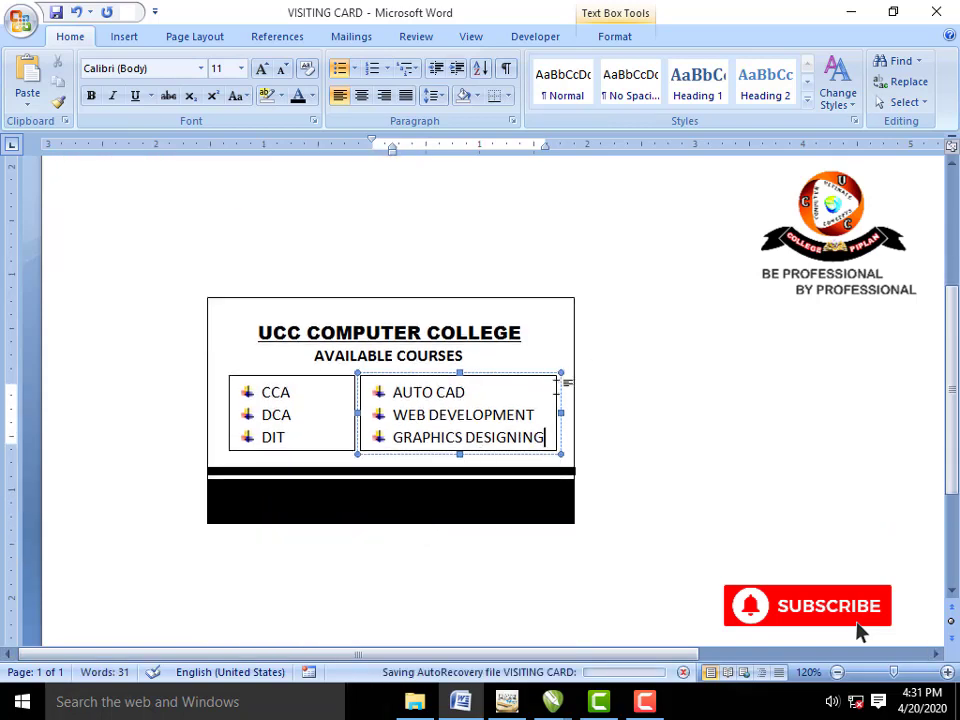
pyautogui.scroll(2, 530, 470)
pyautogui.click(420, 540)
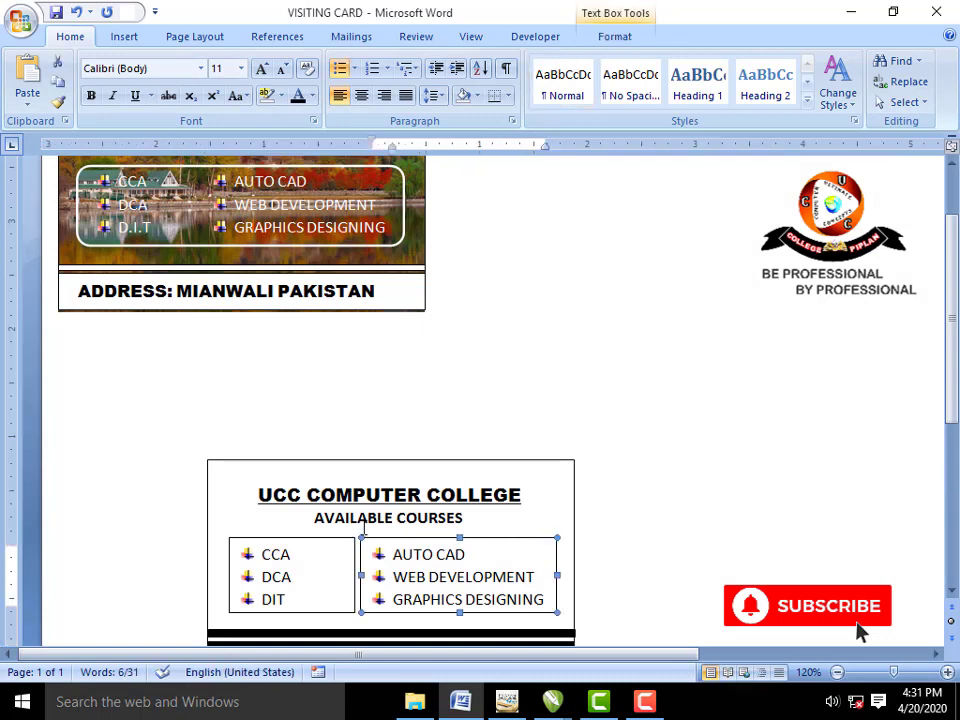
# Step: Select both course text boxes and set their Shape Outline to No Outline
pyautogui.keyDown('shift'); pyautogui.click(324, 537); pyautogui.keyUp('shift')
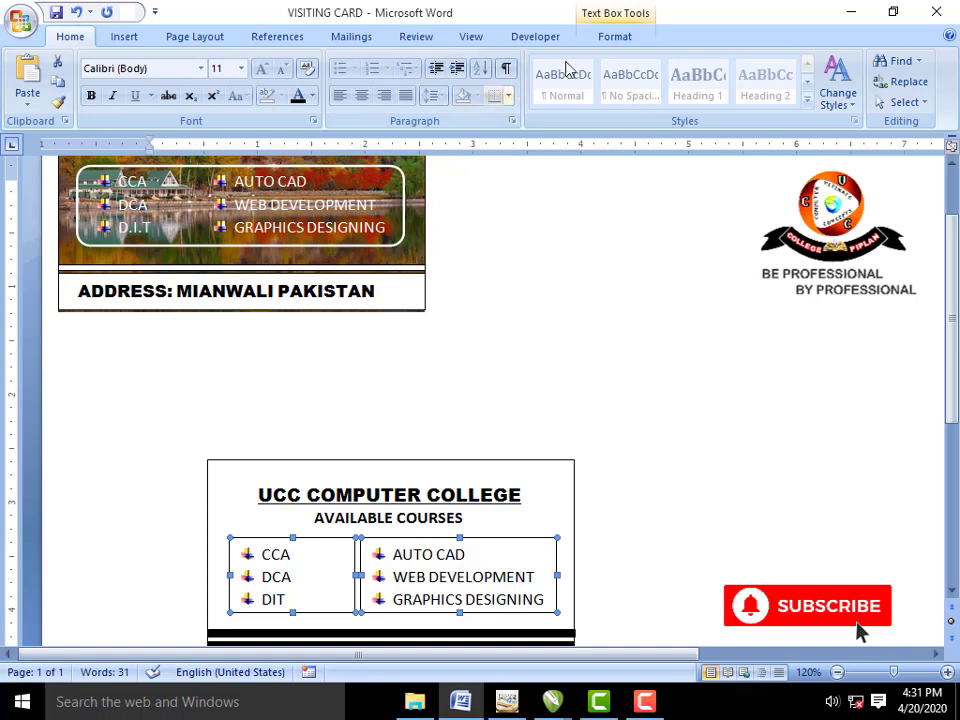
pyautogui.click(600, 40)
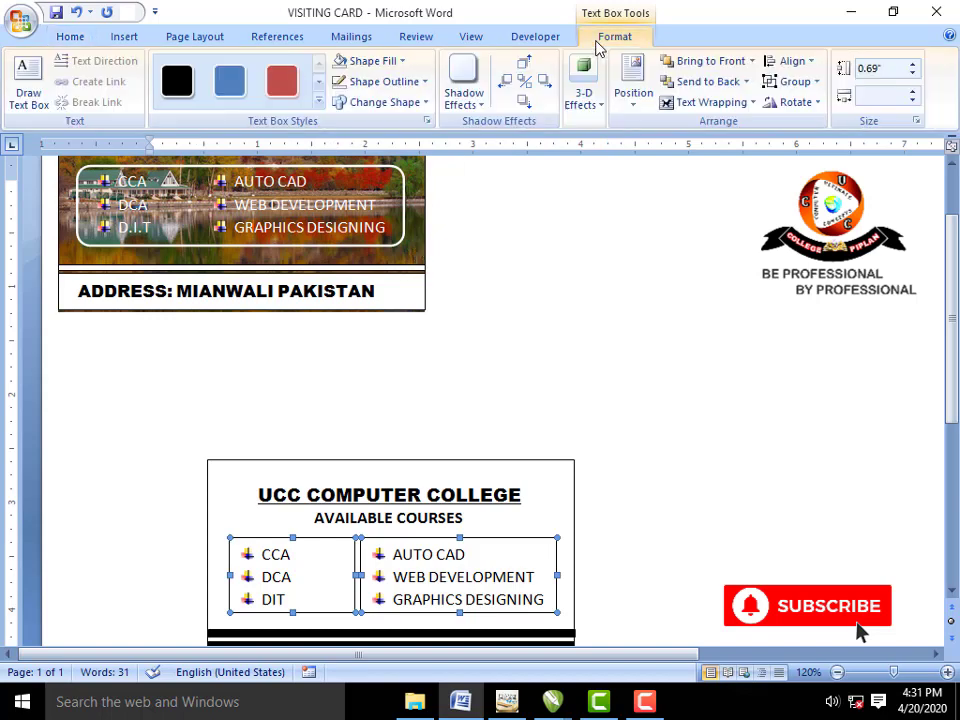
pyautogui.click(425, 83)
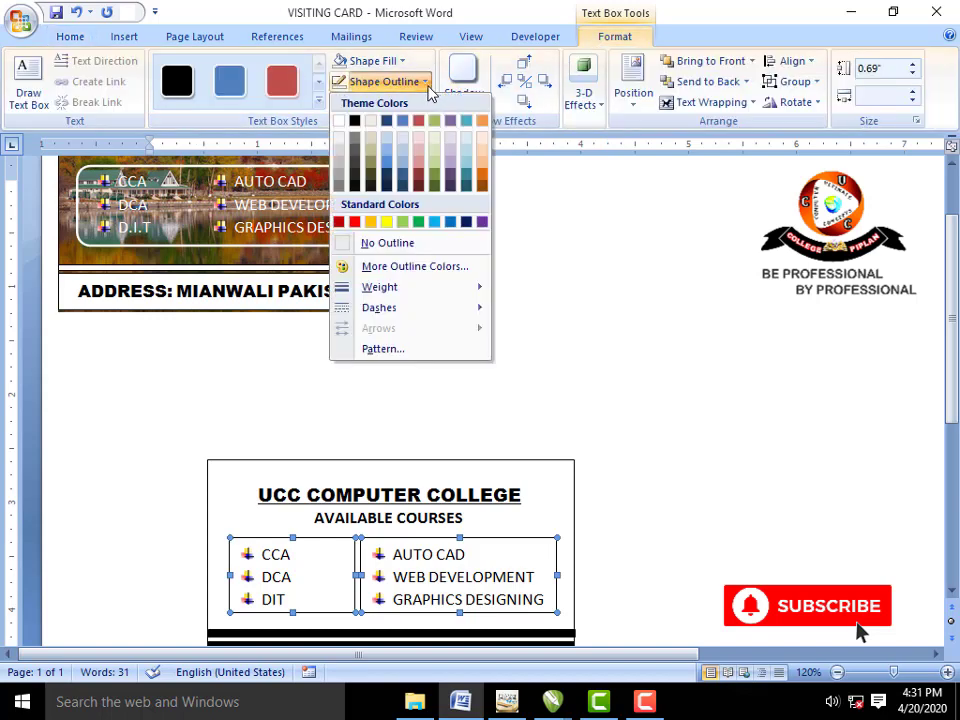
pyautogui.click(427, 244)
pyautogui.scroll(-2, 535, 360)
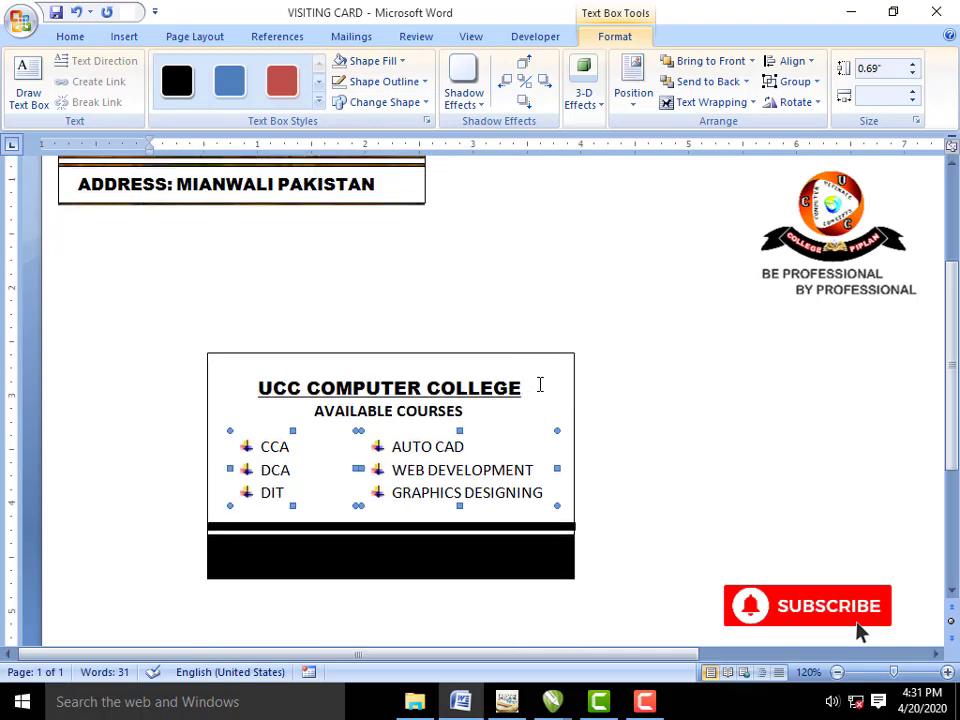
pyautogui.scroll(2, 540, 385)
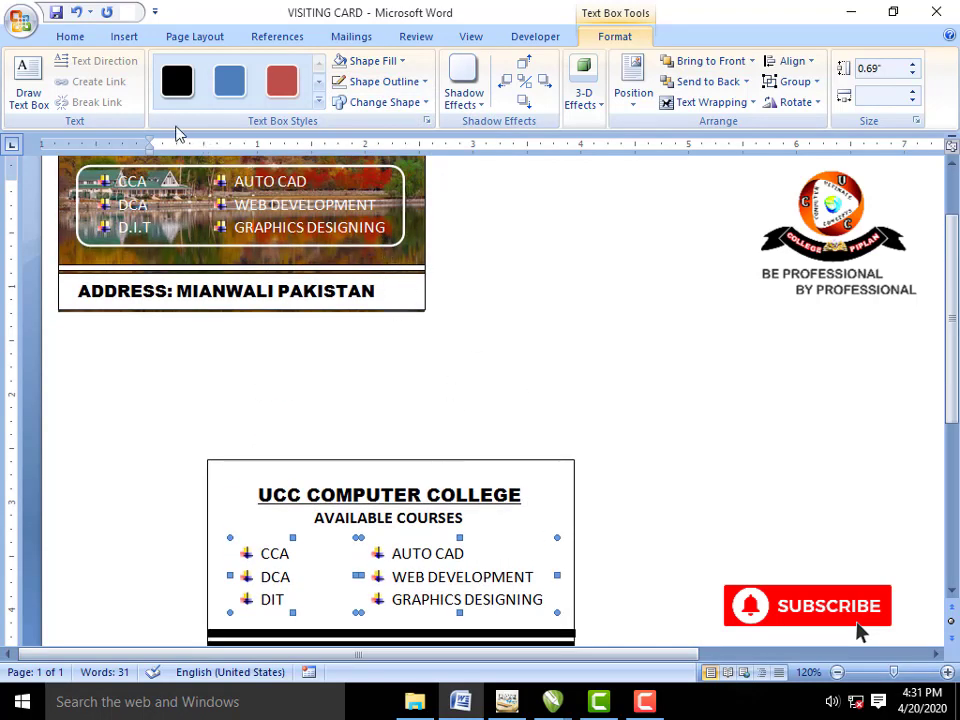
# Step: Draw a rounded rectangle around both course lists
pyautogui.click(110, 37)
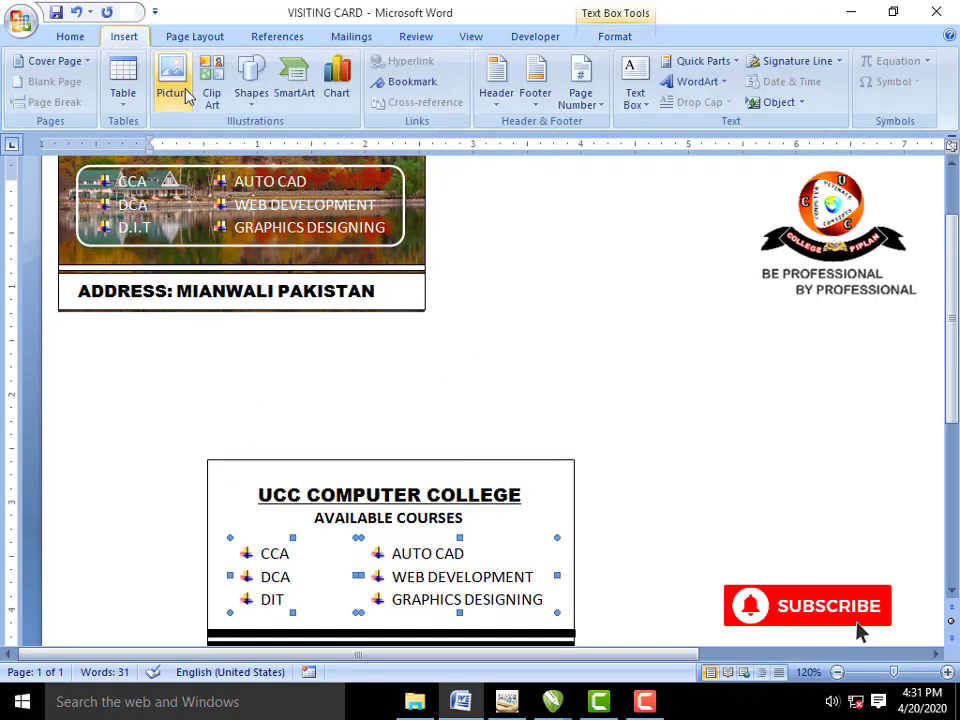
pyautogui.click(248, 78)
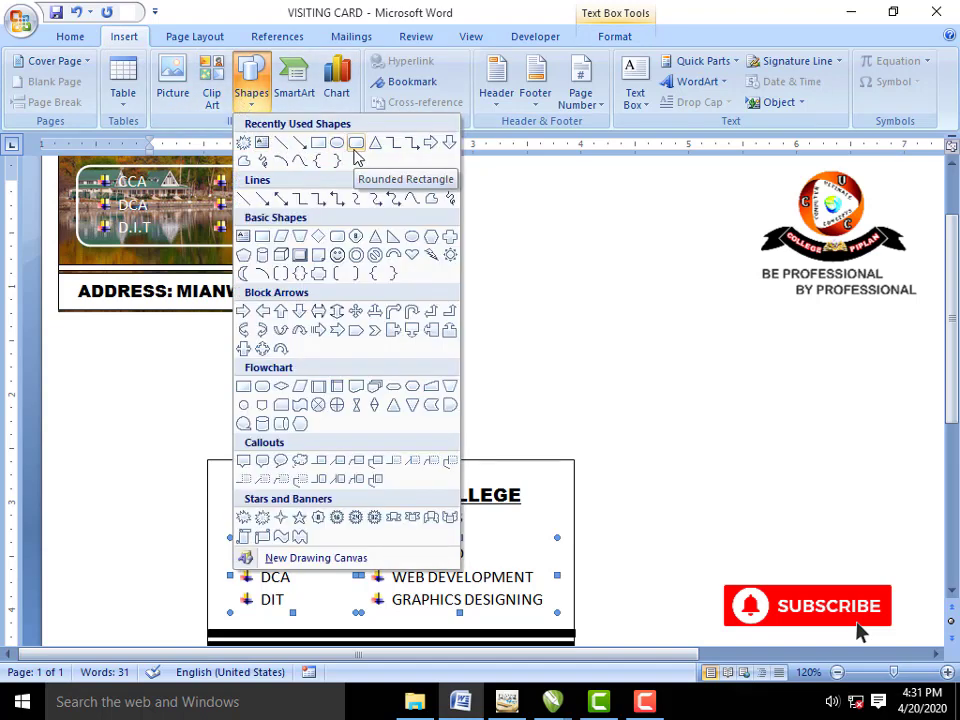
pyautogui.click(355, 150)
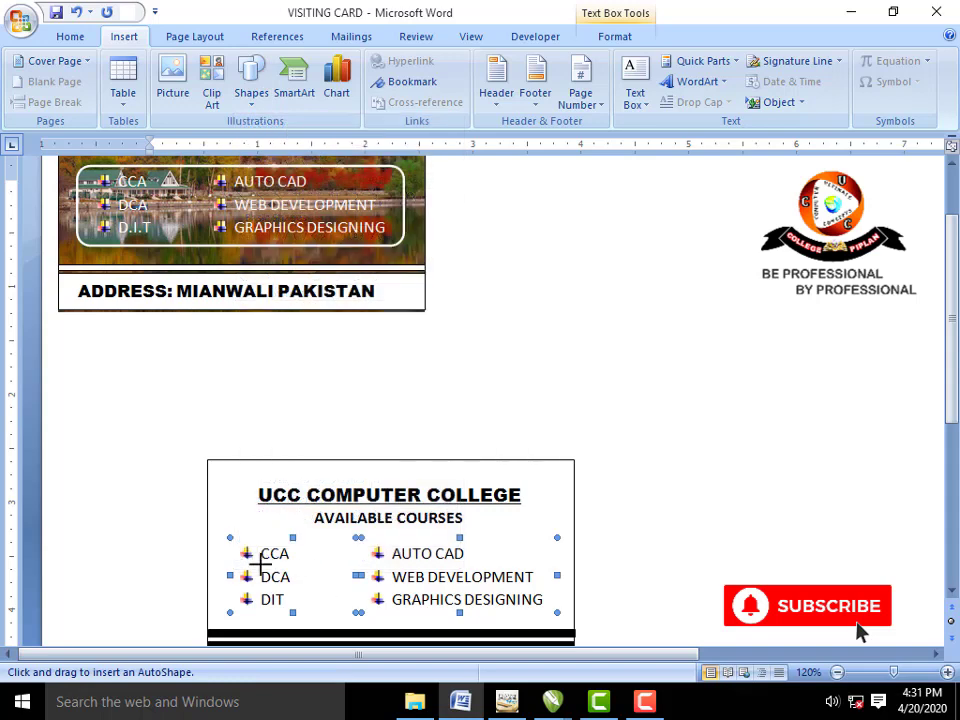
pyautogui.moveTo(226, 536)
pyautogui.mouseDown()
pyautogui.moveTo(563, 618)
pyautogui.moveTo(547, 617)
pyautogui.mouseUp()
pyautogui.scroll(-2, 428, 550)
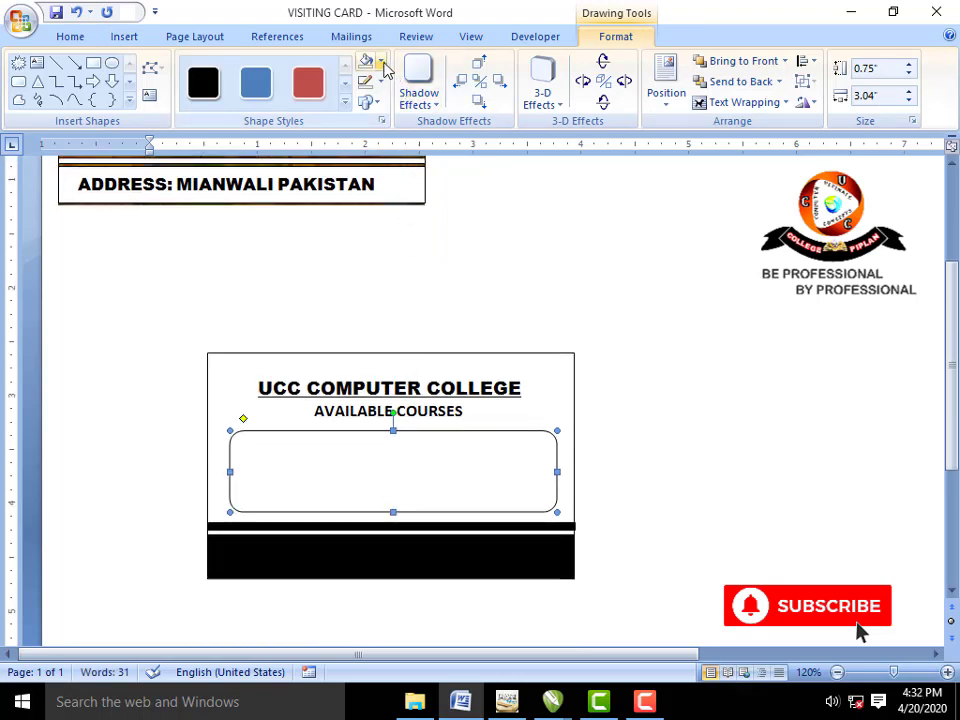
# Step: Give the rounded rectangle no fill and a 1½ pt outline
pyautogui.click(381, 62)
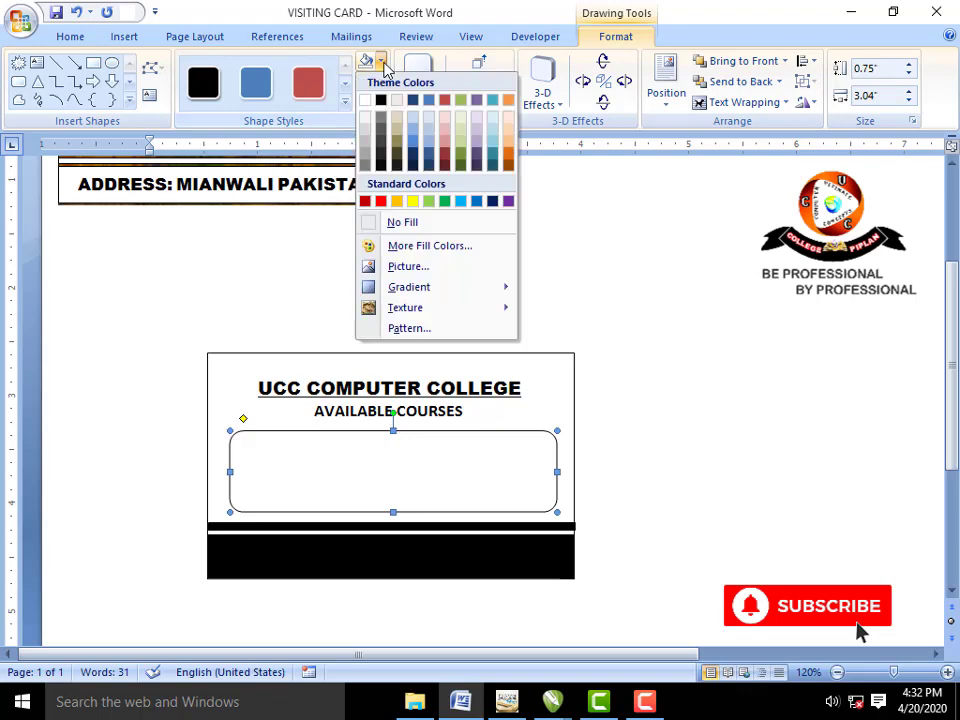
pyautogui.click(391, 224)
pyautogui.click(381, 82)
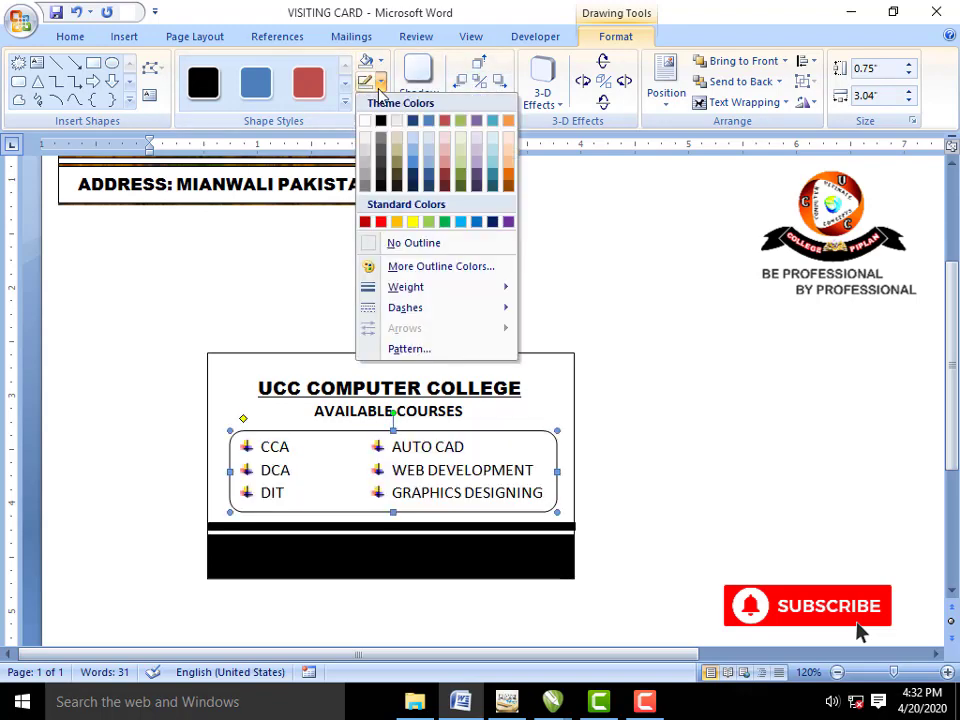
pyautogui.click(436, 241)
pyautogui.moveTo(406, 287)
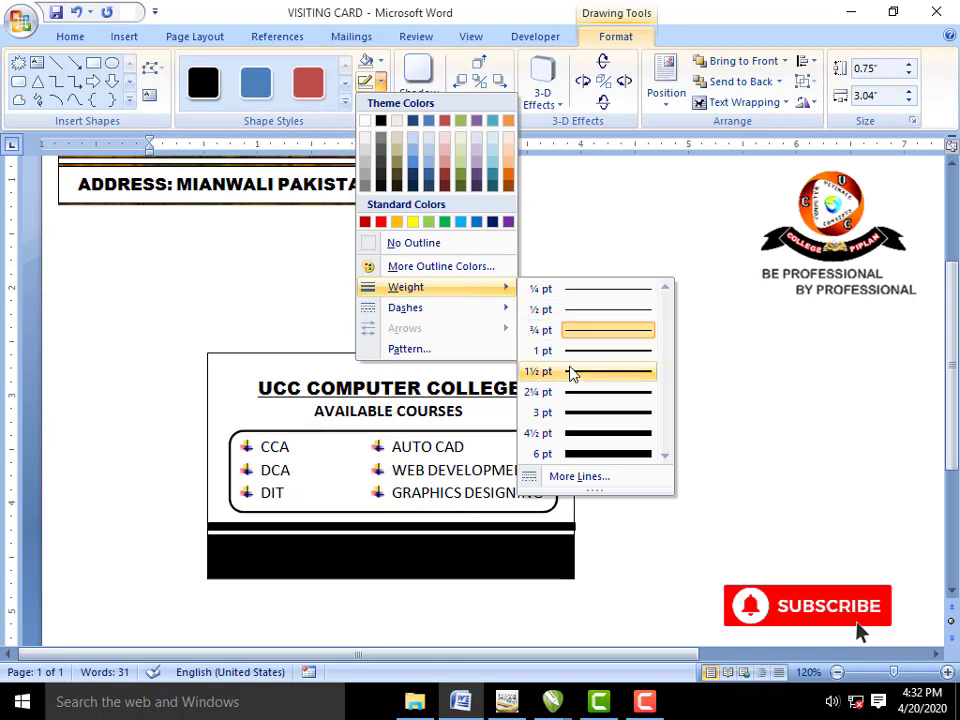
pyautogui.click(572, 372)
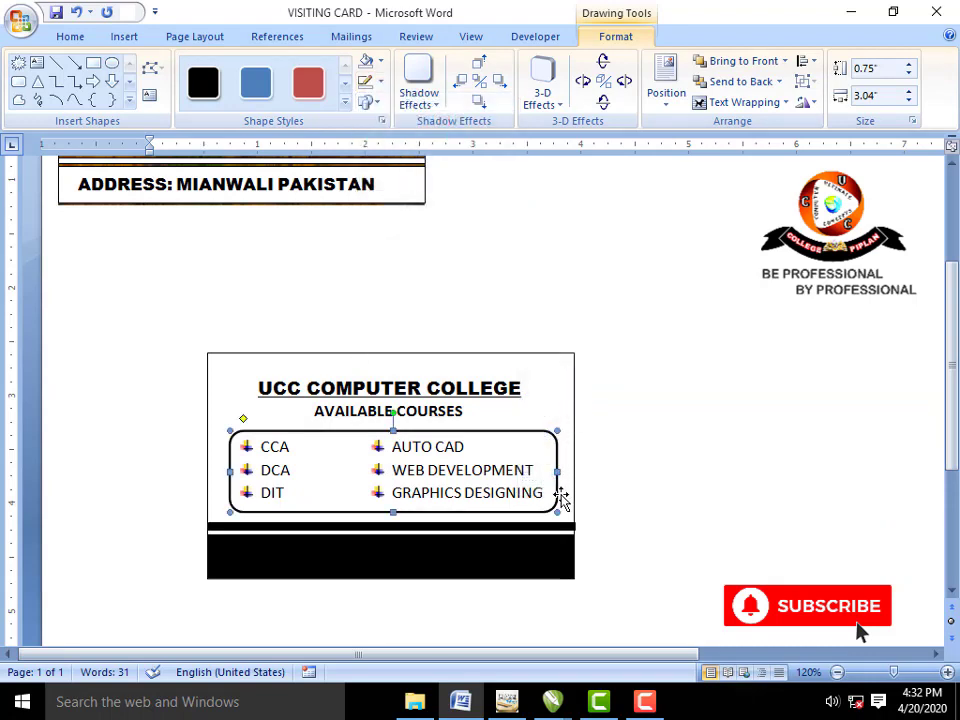
pyautogui.scroll(-1, 560, 497)
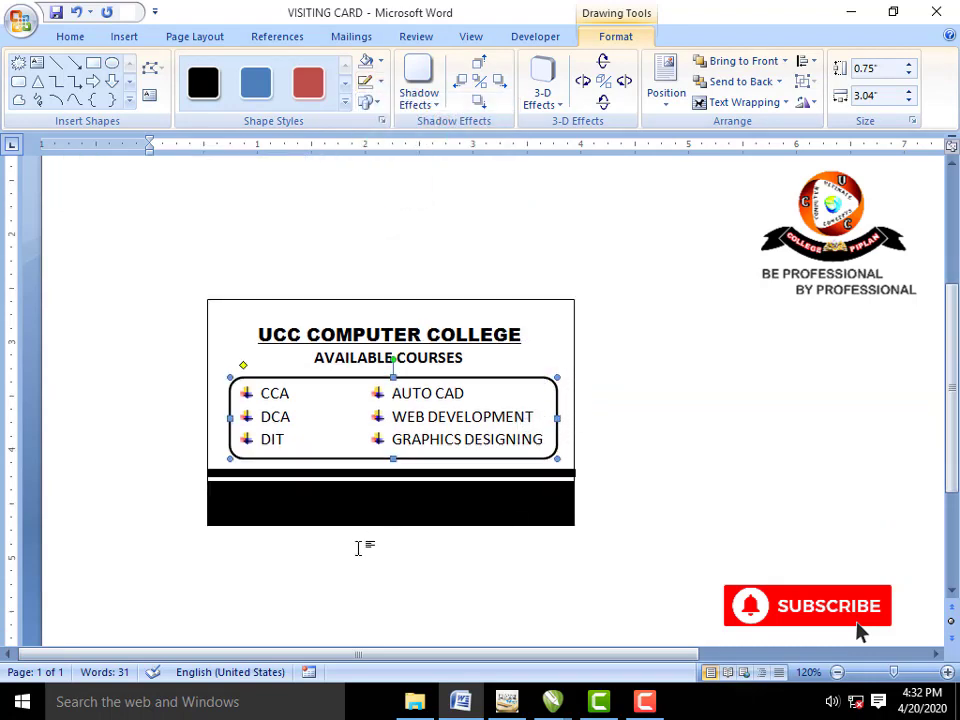
# Step: Draw a text box over the black bottom band reading ADDRESS : MIANWALI PAKISTAN
pyautogui.click(37, 62)
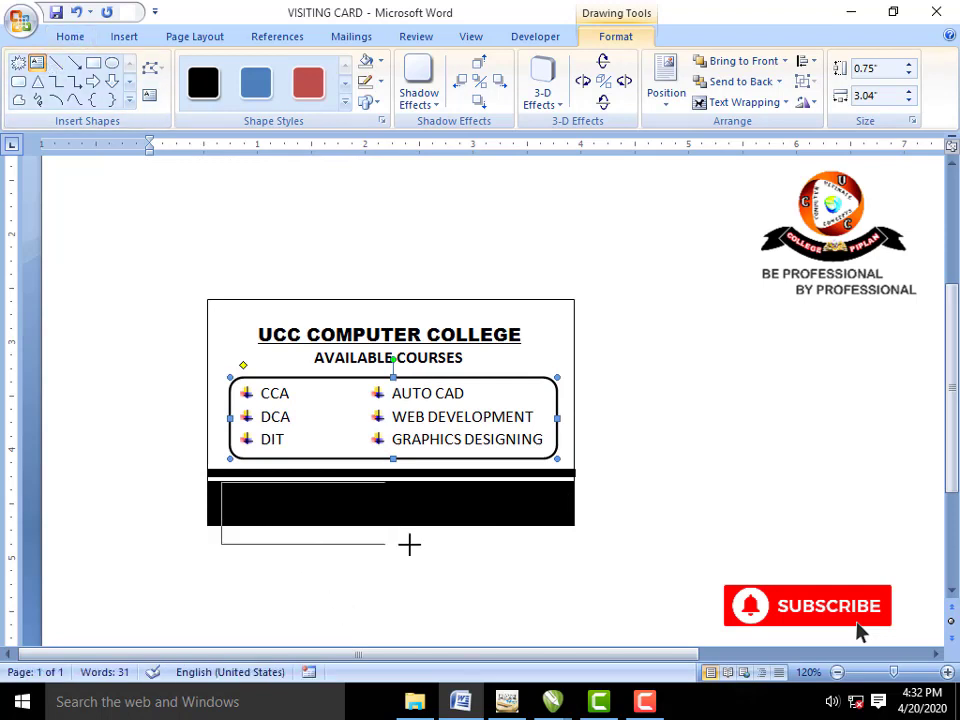
pyautogui.moveTo(220, 482); pyautogui.dragTo(558, 528)
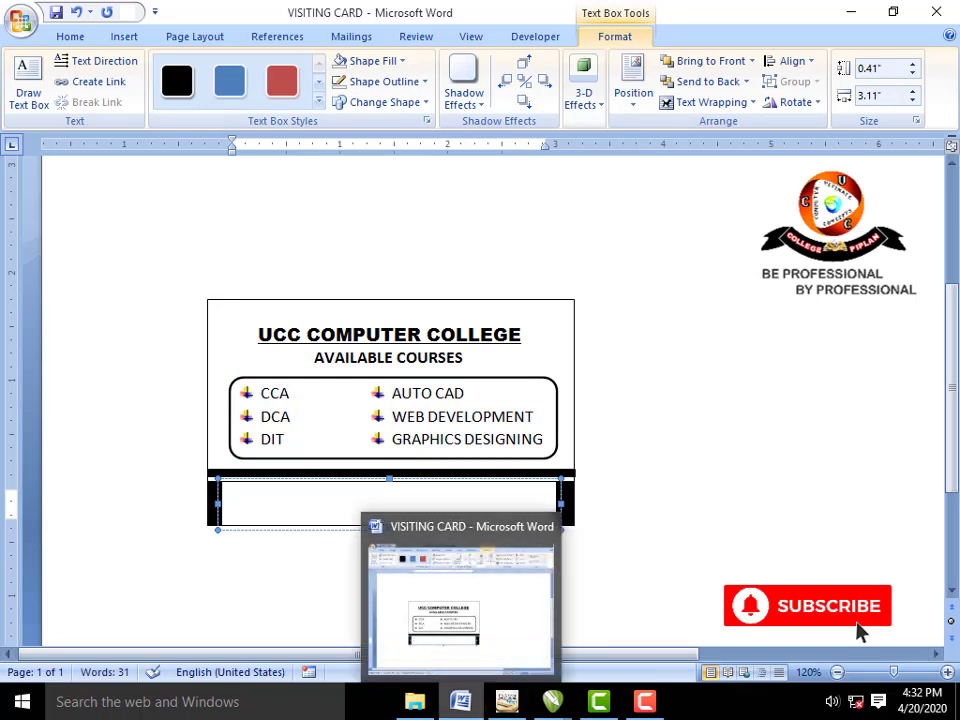
pyautogui.write('ADDRESS')
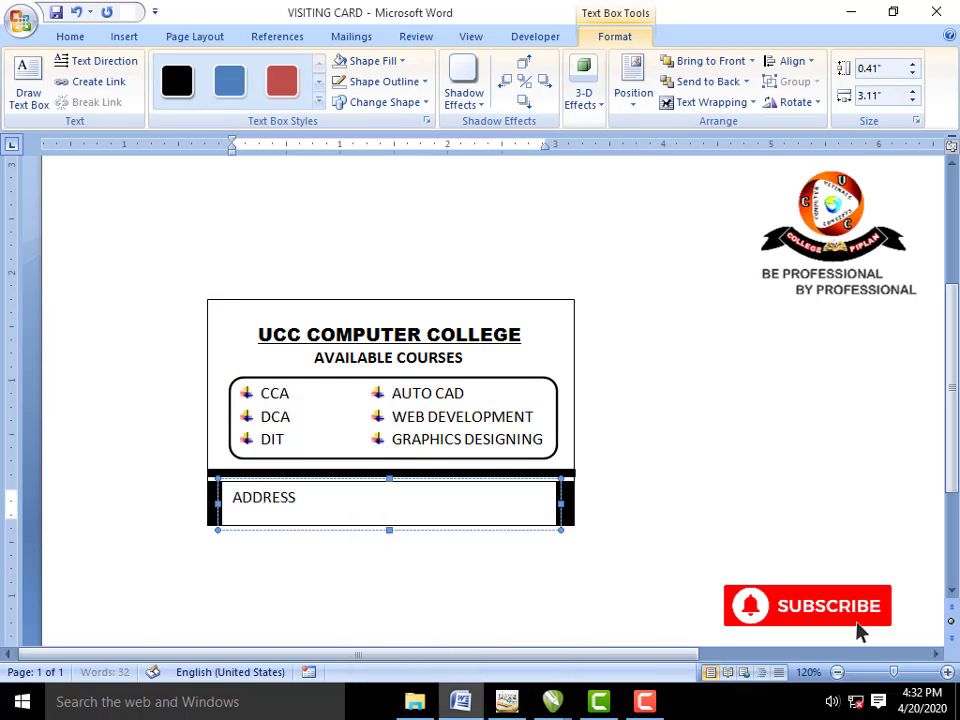
pyautogui.write(' : ')
pyautogui.write('MIAN')
pyautogui.write('WALI')
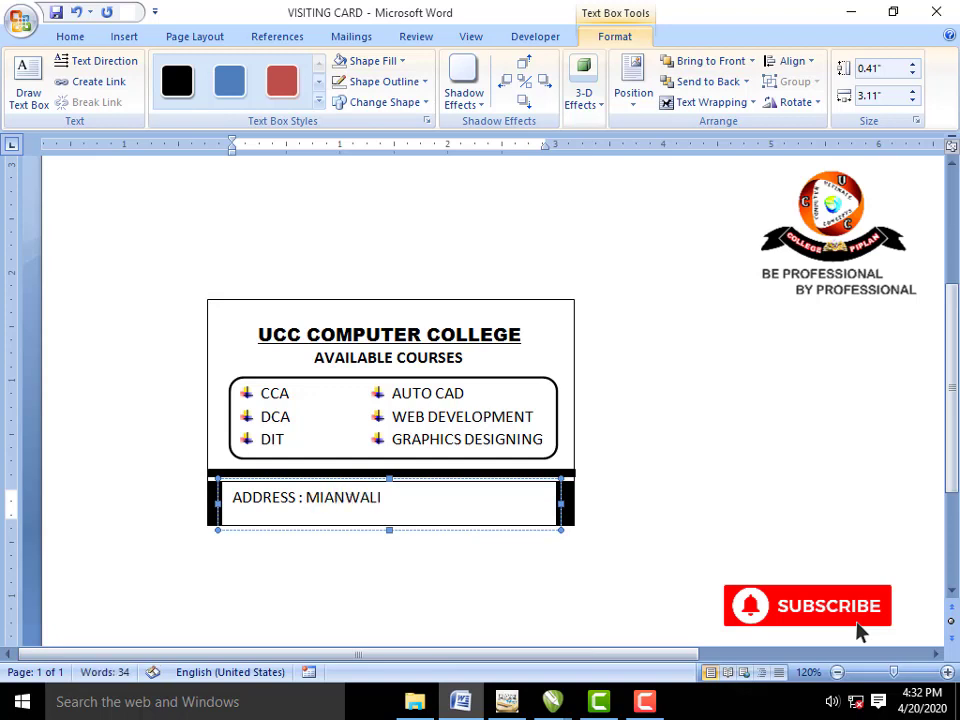
pyautogui.write(' PAKIS')
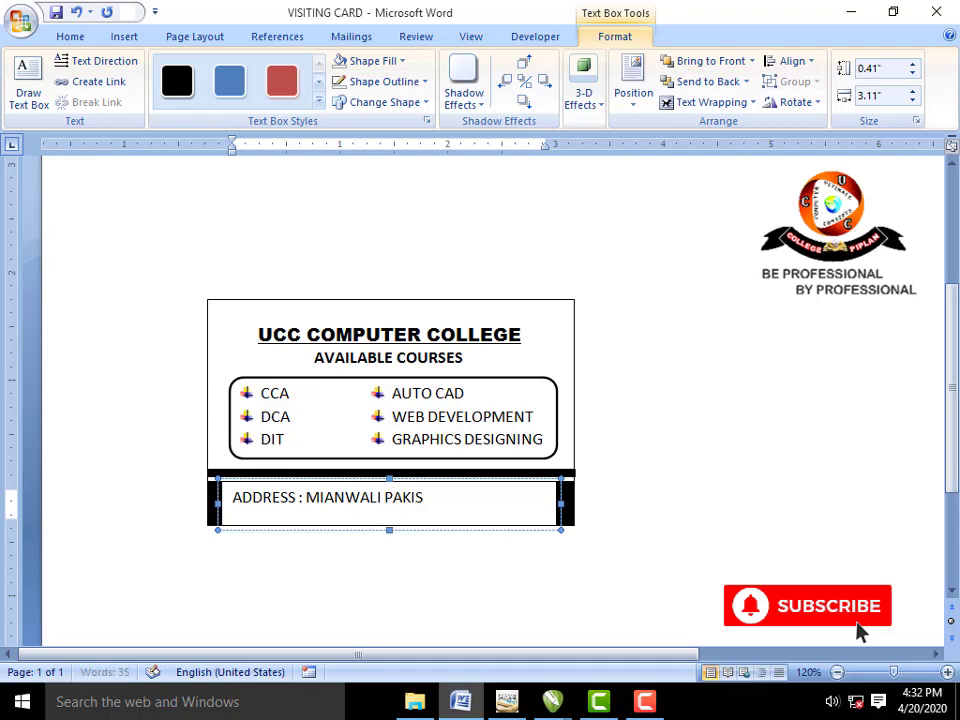
pyautogui.write('TAN')
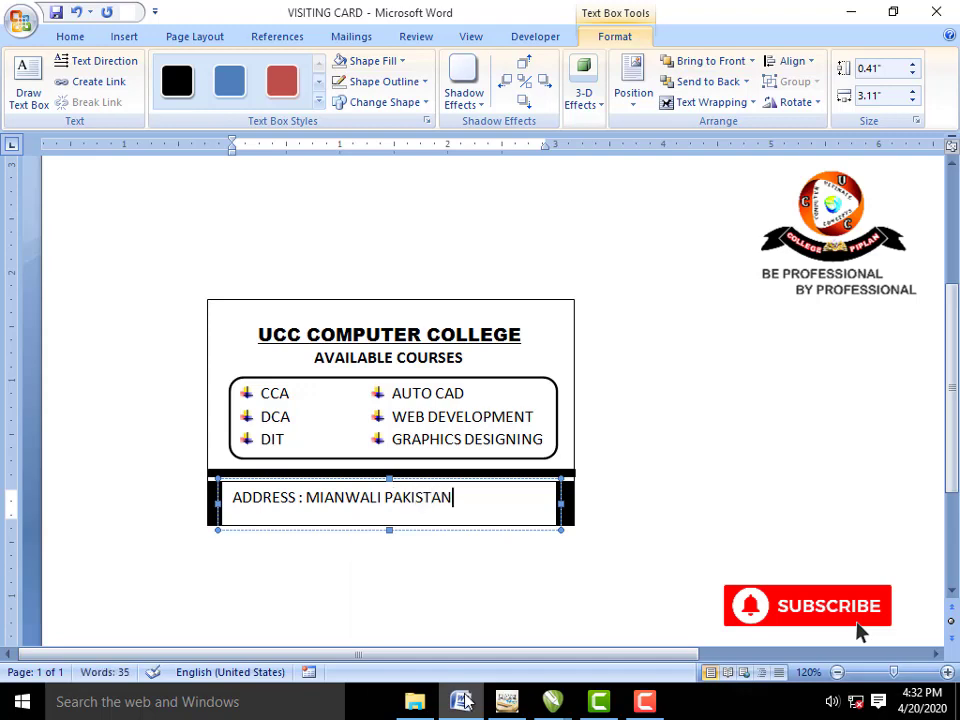
pyautogui.click(647, 519)
pyautogui.scroll(-1, 557, 510)
pyautogui.scroll(-1, 557, 515)
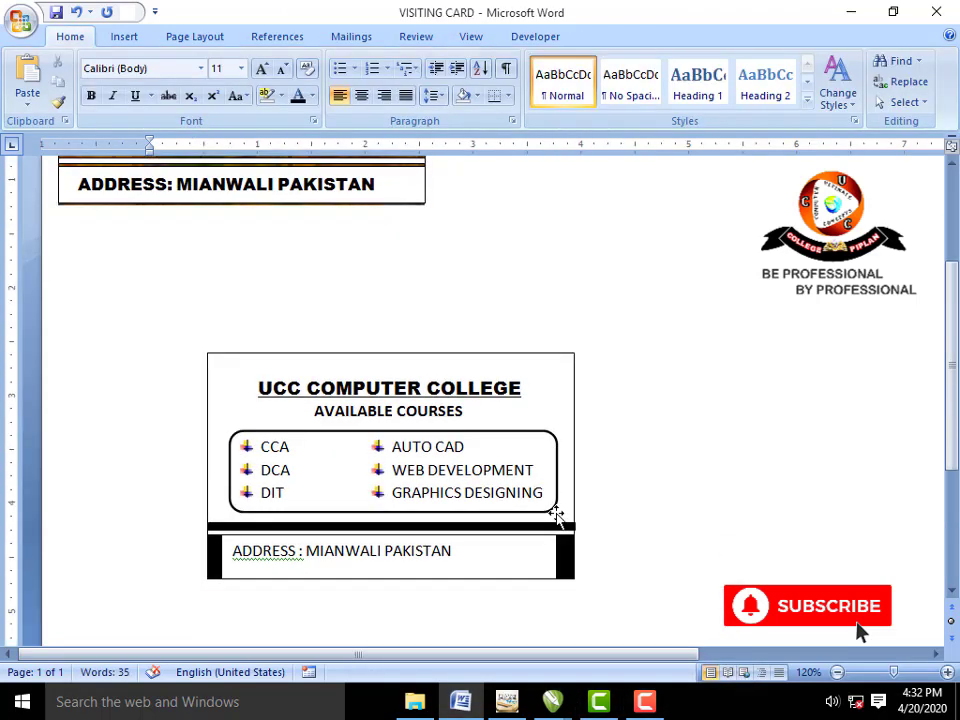
# Step: Set the address text box's Shape Fill to No Fill so the black band shows
pyautogui.click(540, 563)
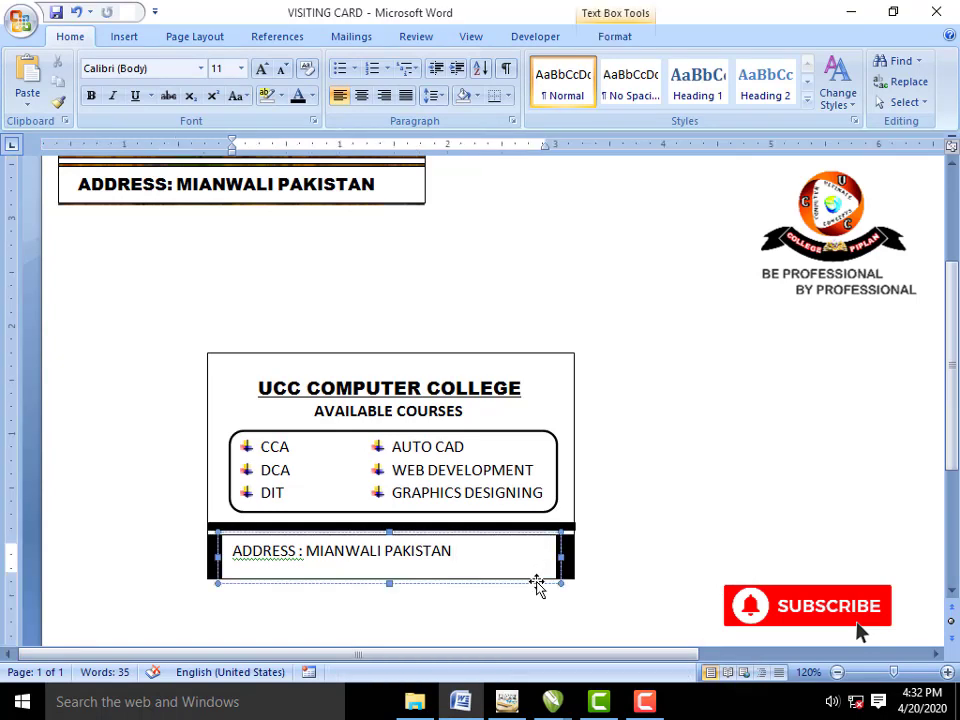
pyautogui.click(538, 583)
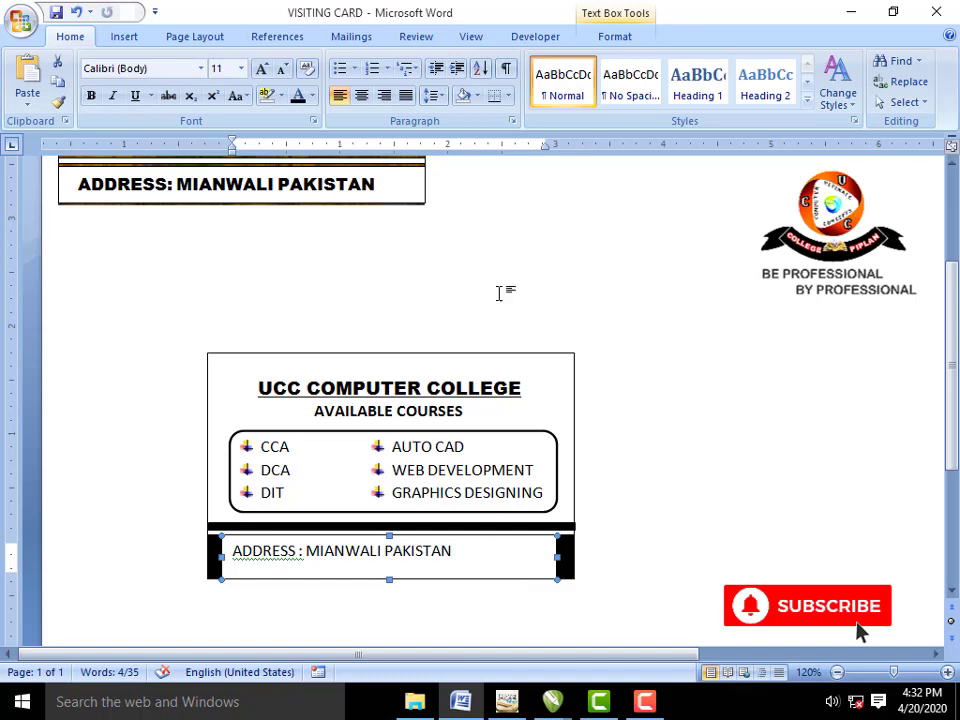
pyautogui.click(620, 37)
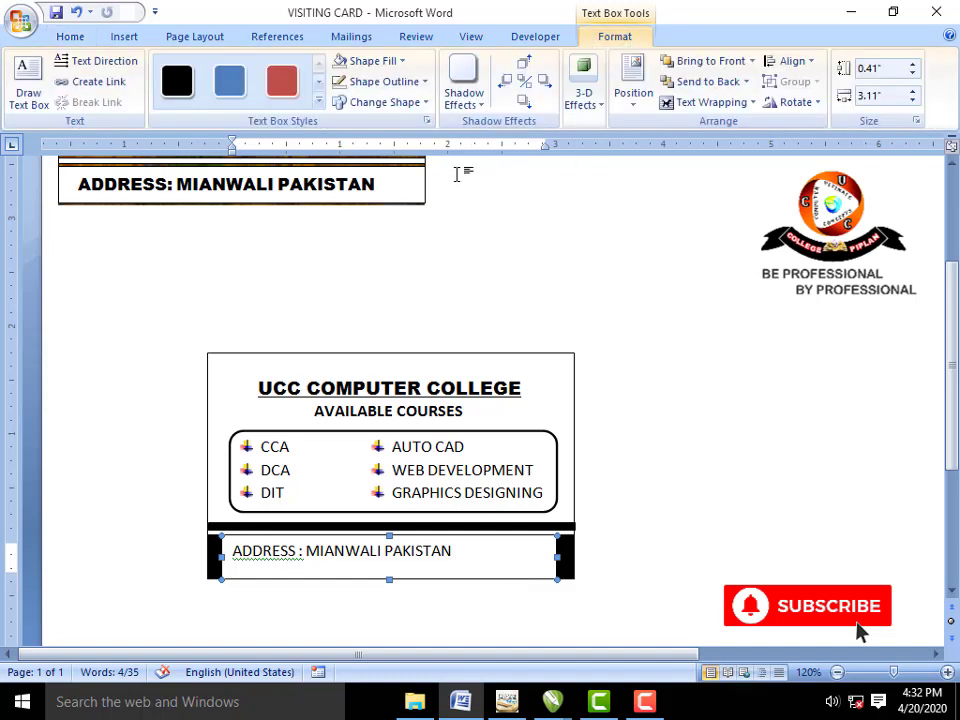
pyautogui.click(395, 62)
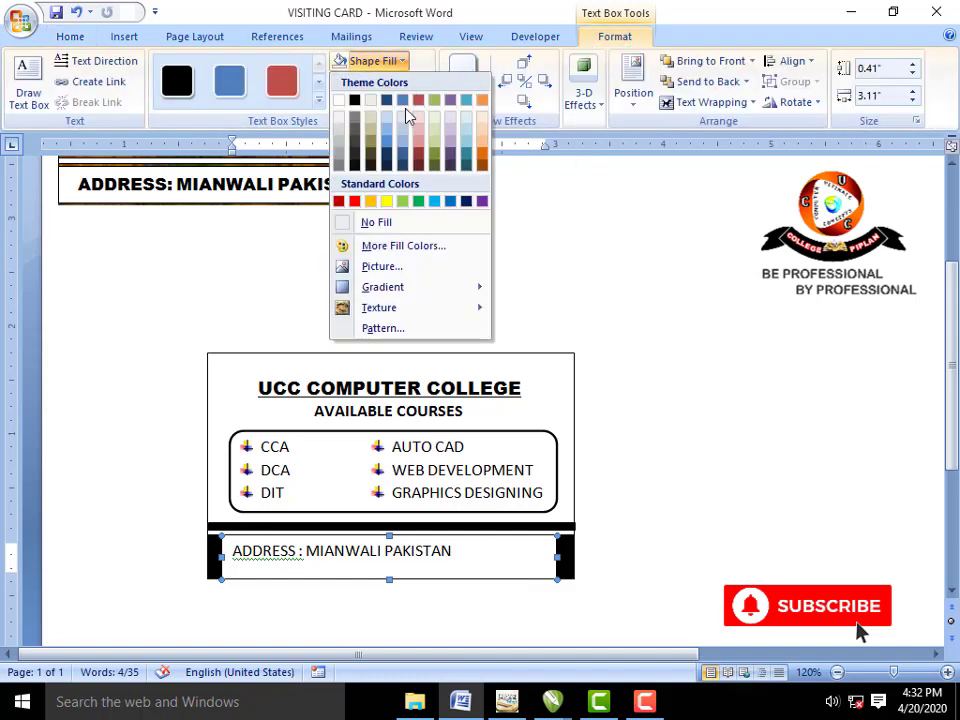
pyautogui.click(378, 222)
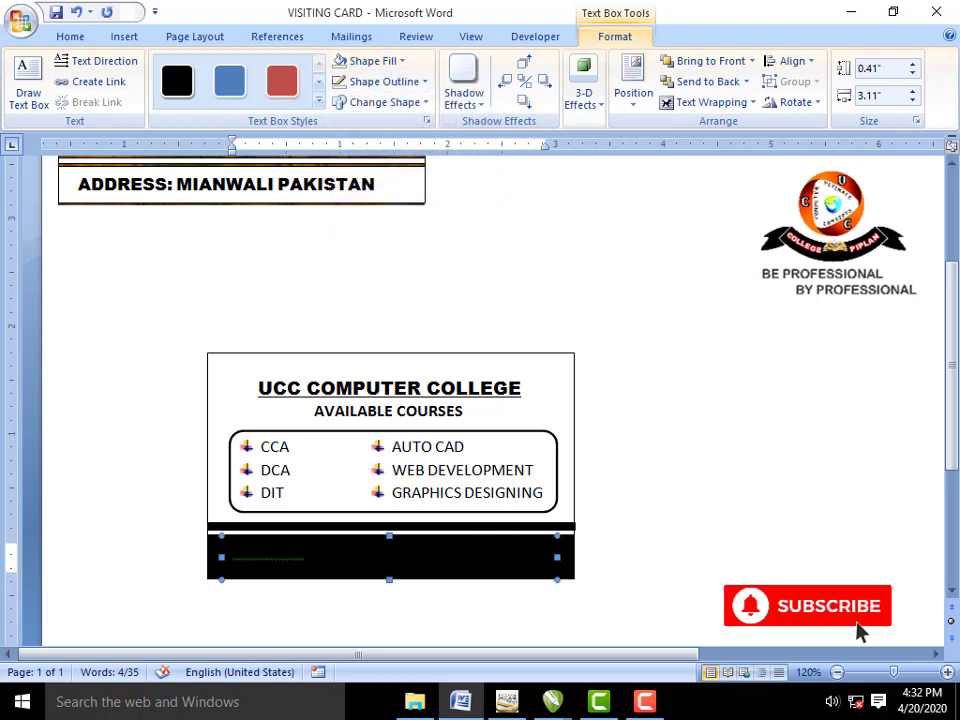
# Step: Make the address line white and set its font to Arial Black
pyautogui.tripleClick(311, 563)
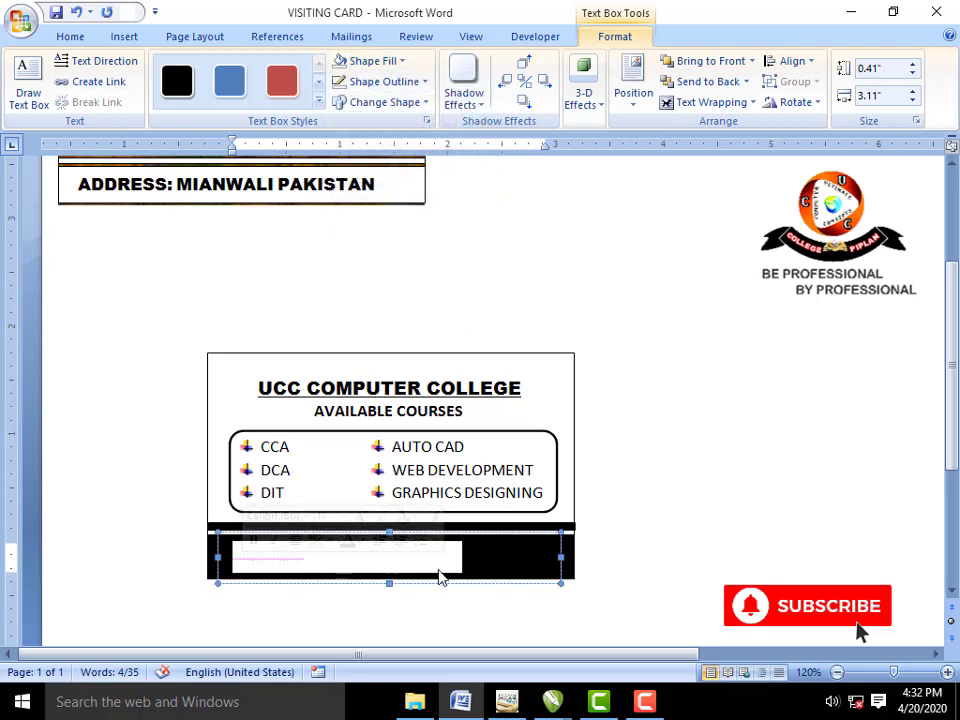
pyautogui.click(537, 559)
pyautogui.tripleClick(537, 559)
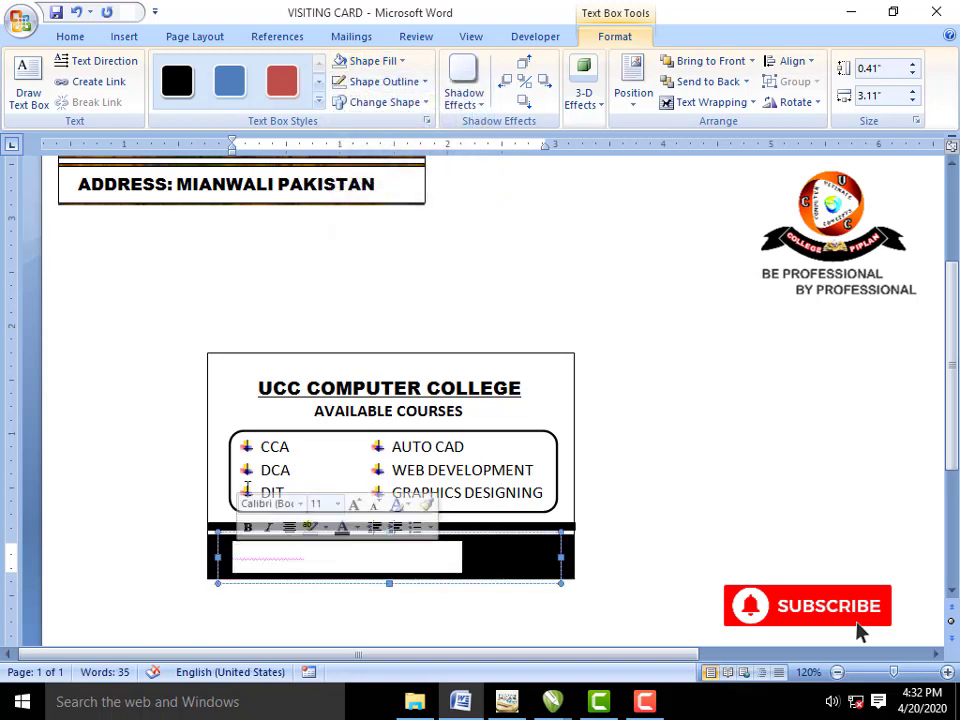
pyautogui.click(72, 37)
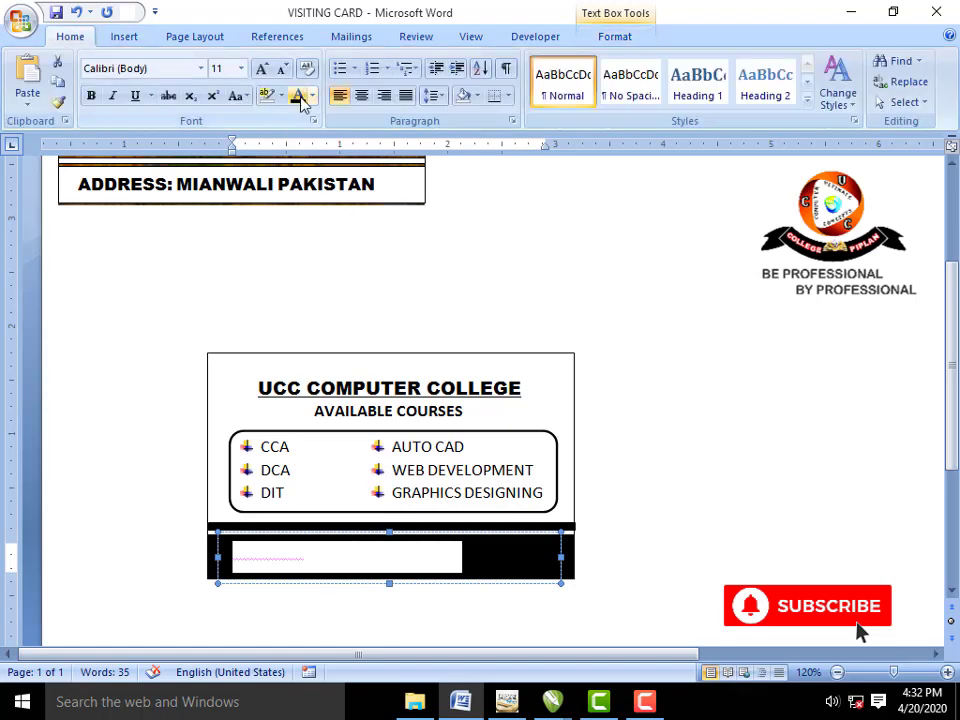
pyautogui.click(312, 96)
pyautogui.click(297, 157)
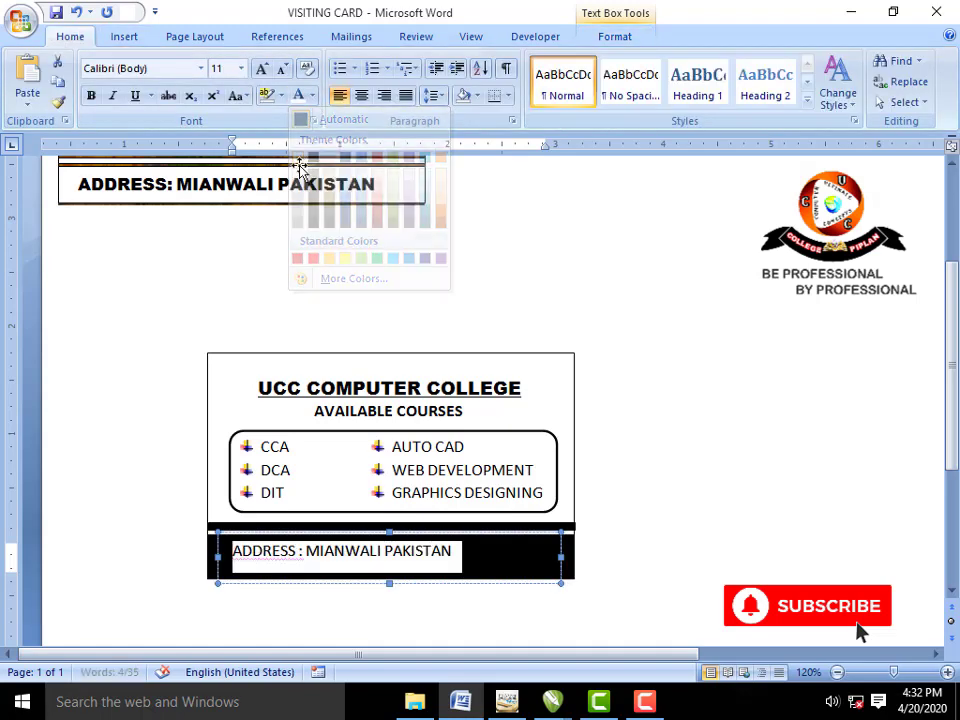
pyautogui.click(201, 69)
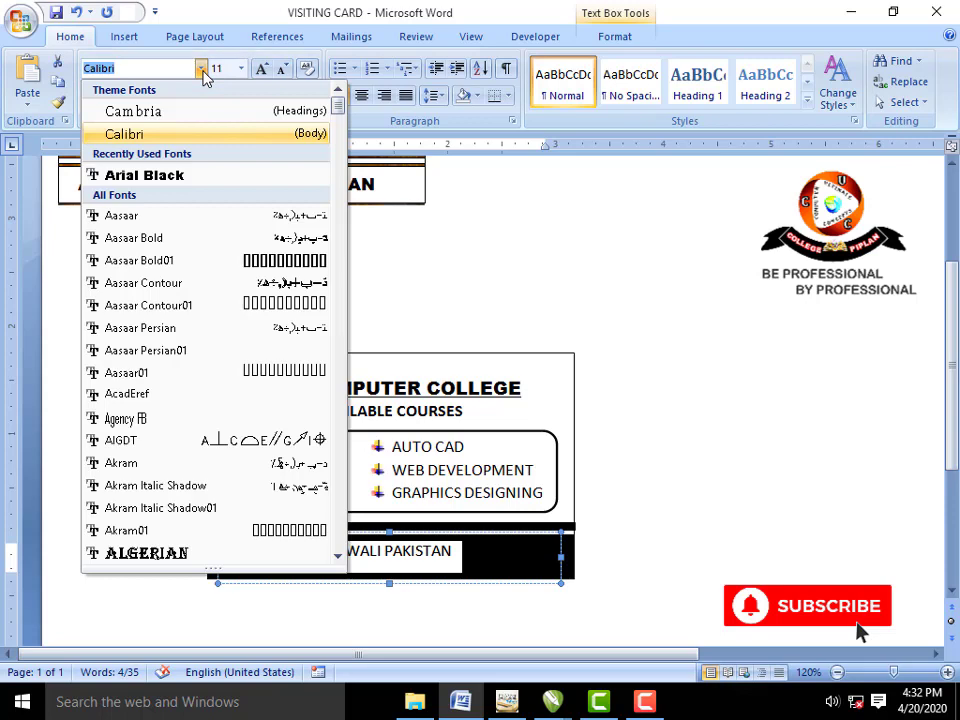
pyautogui.click(200, 176)
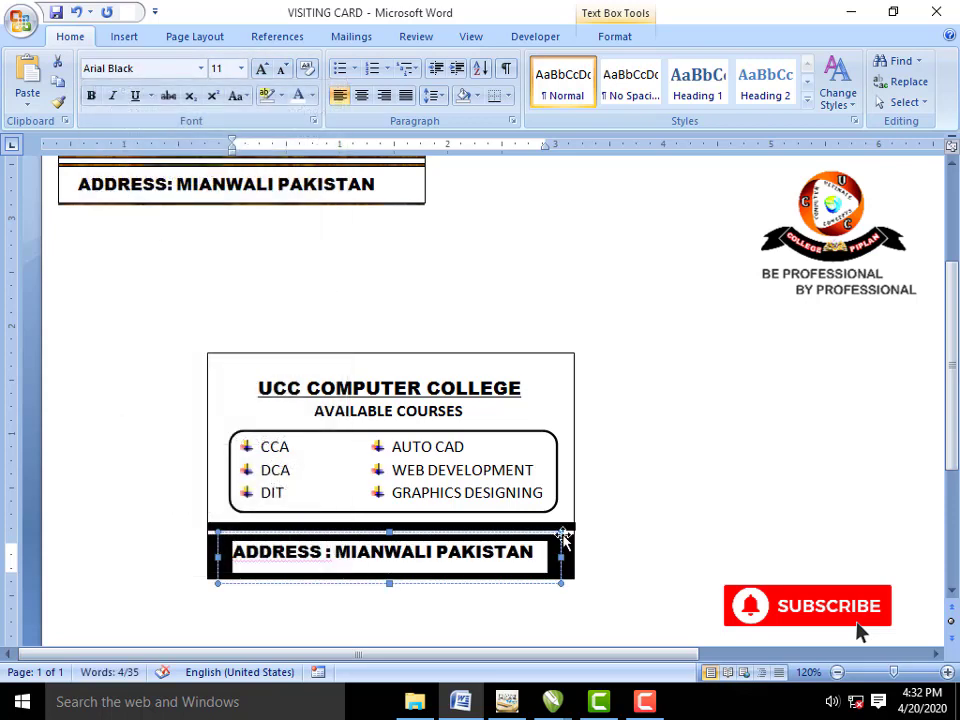
pyautogui.scroll(2, 642, 573)
pyautogui.click(642, 573)
pyautogui.scroll(-3, 642, 573)
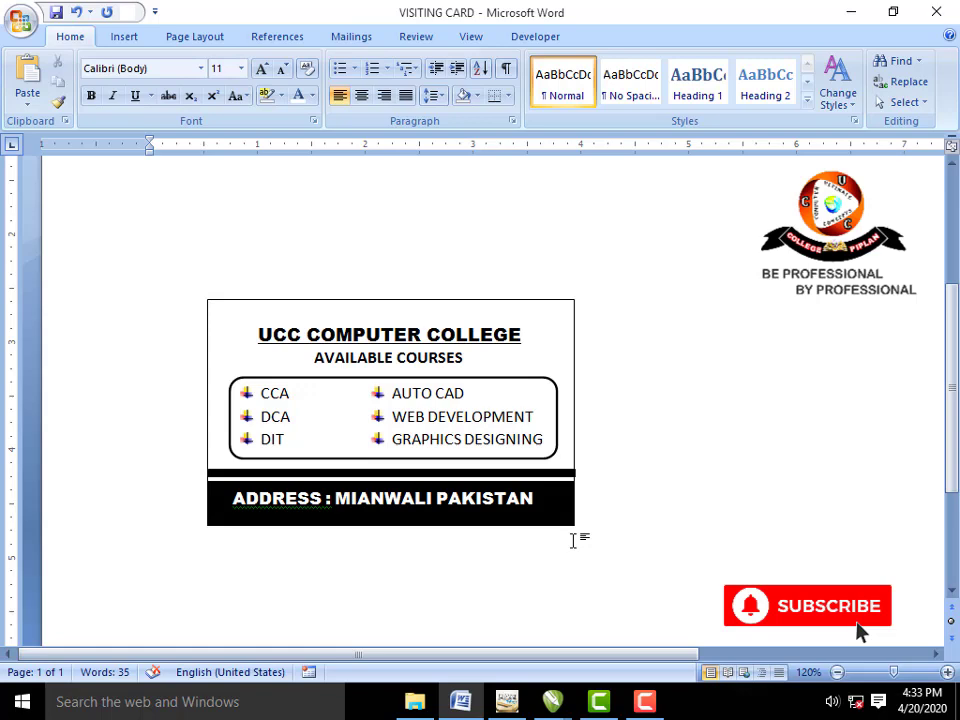
pyautogui.scroll(4, 573, 541)
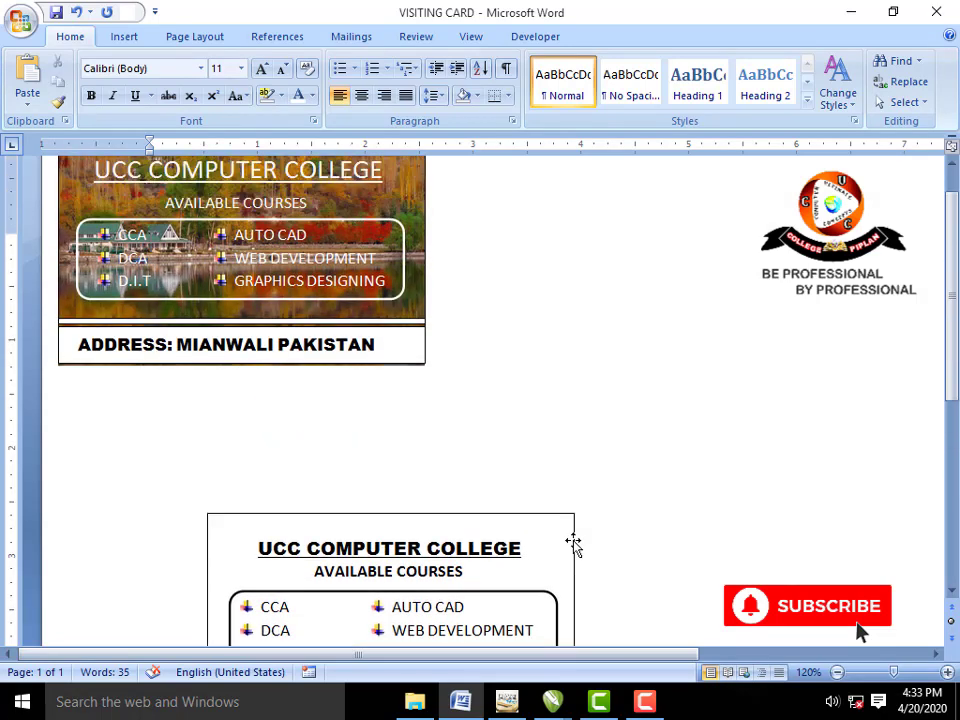
pyautogui.scroll(-3, 573, 541)
pyautogui.scroll(1, 573, 541)
pyautogui.scroll(2, 573, 541)
pyautogui.scroll(1, 573, 541)
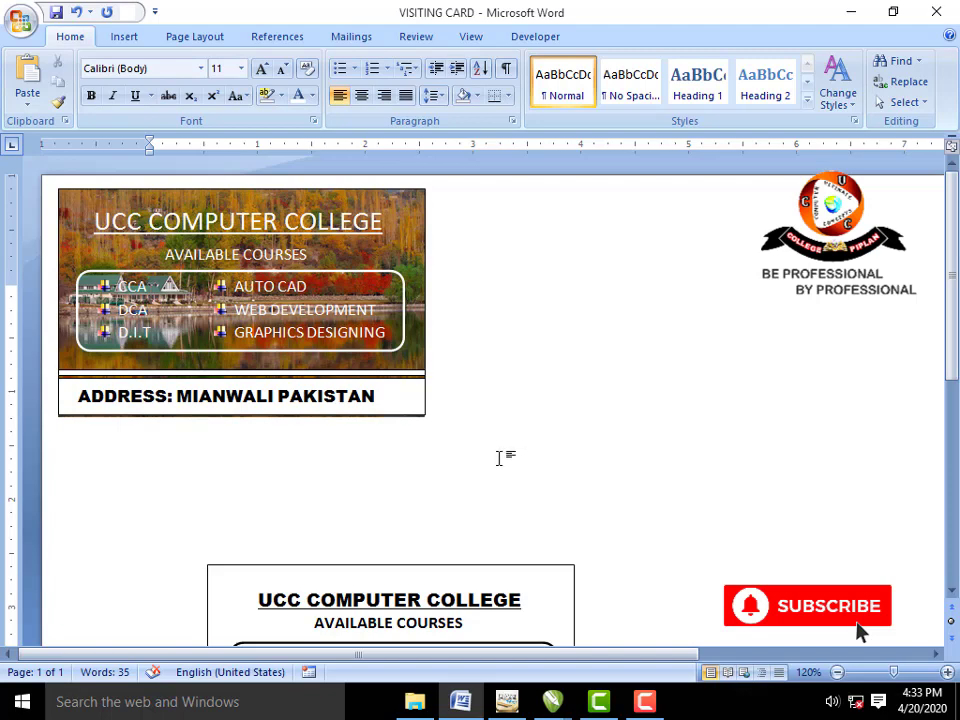
pyautogui.scroll(-1, 486, 445)
pyautogui.scroll(-2, 486, 445)
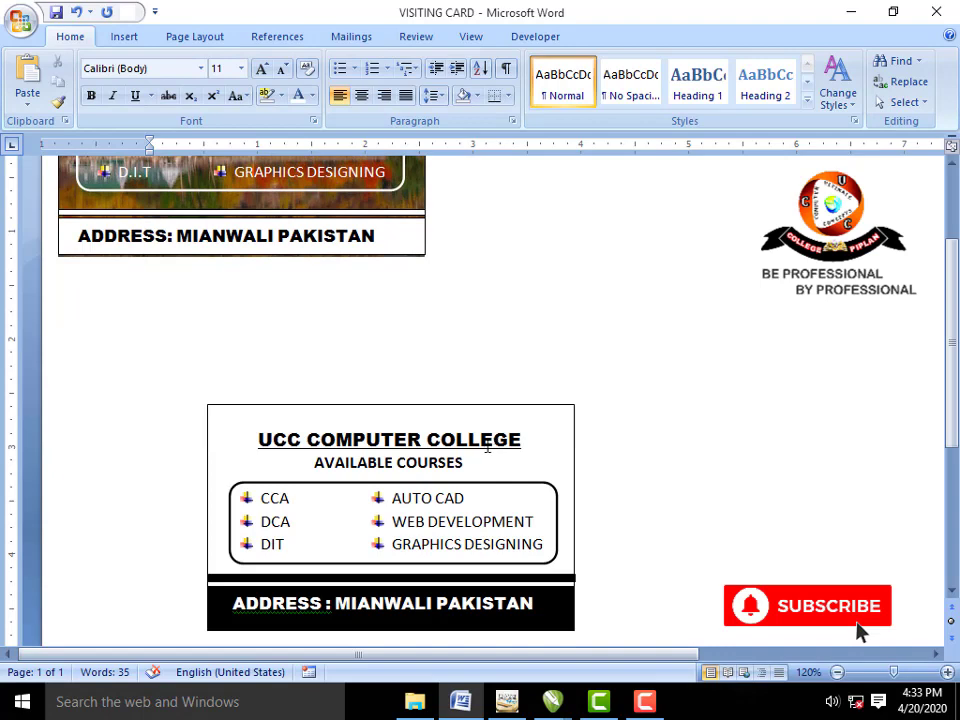
pyautogui.scroll(2, 440, 410)
pyautogui.scroll(1, 385, 367)
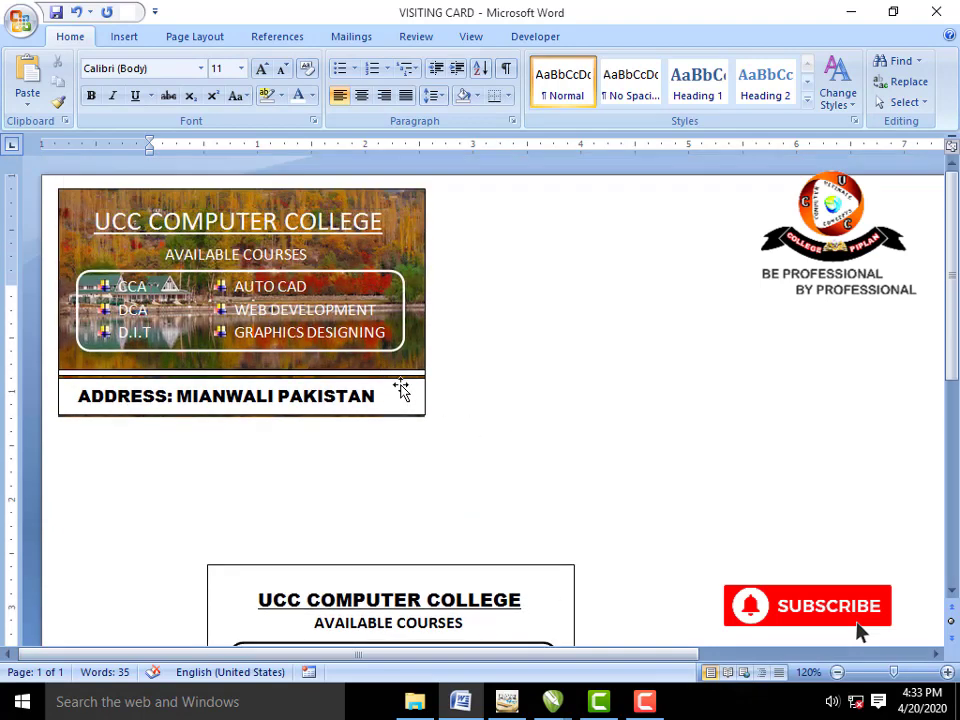
pyautogui.scroll(-1, 400, 388)
pyautogui.scroll(-3, 450, 460)
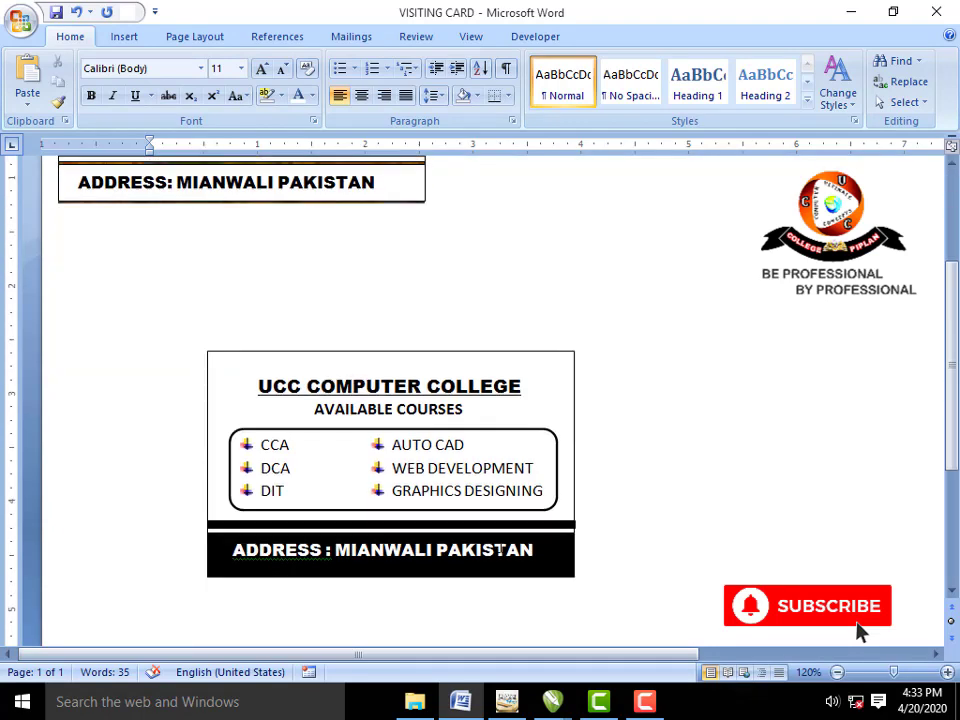
pyautogui.scroll(1, 500, 549)
pyautogui.scroll(3, 498, 545)
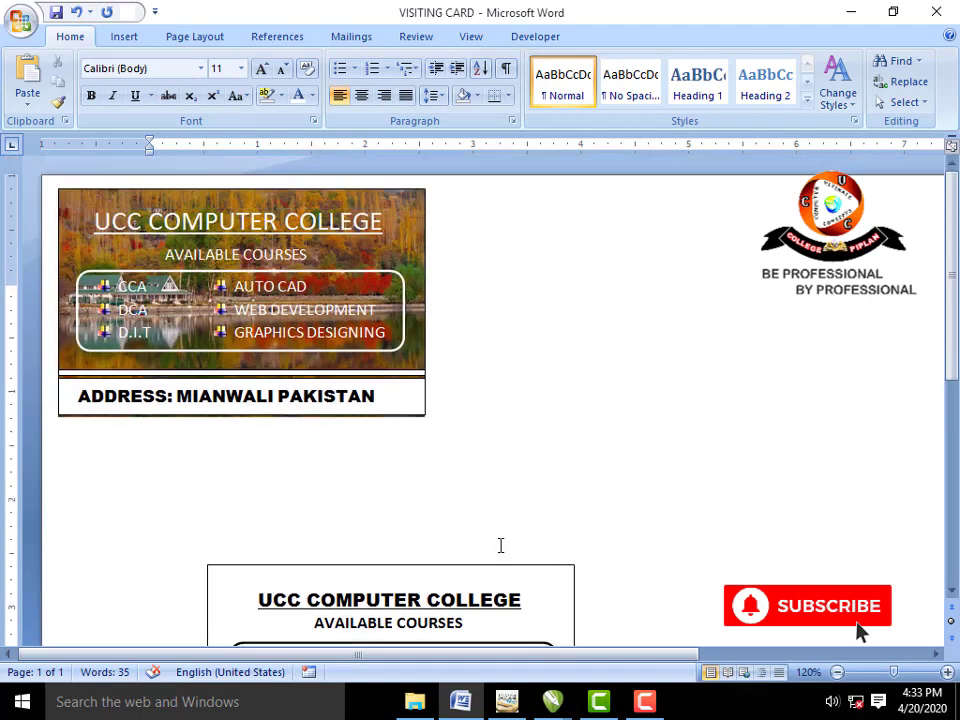
pyautogui.scroll(-2, 500, 544)
pyautogui.scroll(-2, 500, 546)
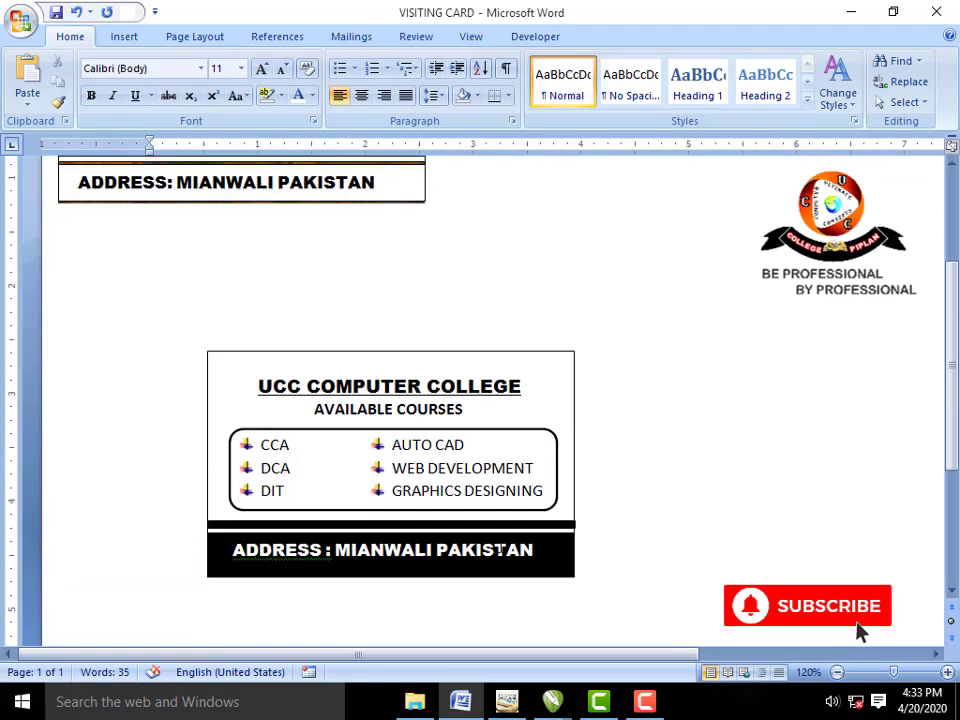
pyautogui.click(845, 12)
# Step: Drag the autumn lake photo from the desktop into the Word document
pyautogui.moveTo(694, 32); pyautogui.dragTo(583, 597)
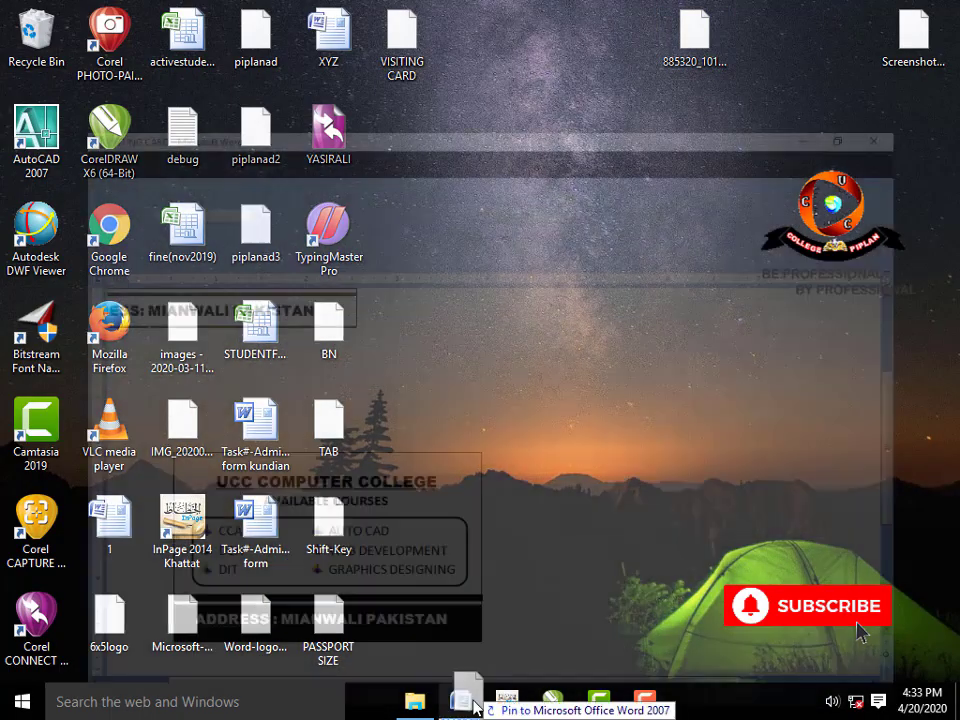
pyautogui.moveTo(583, 597); pyautogui.dragTo(589, 466)
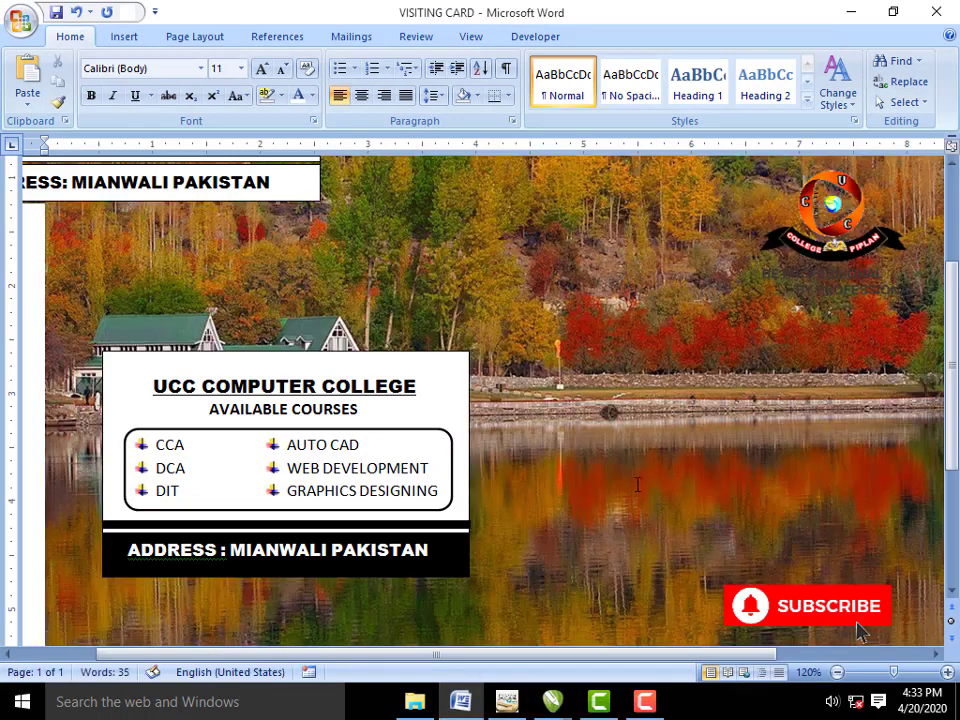
pyautogui.scroll(2, 589, 466)
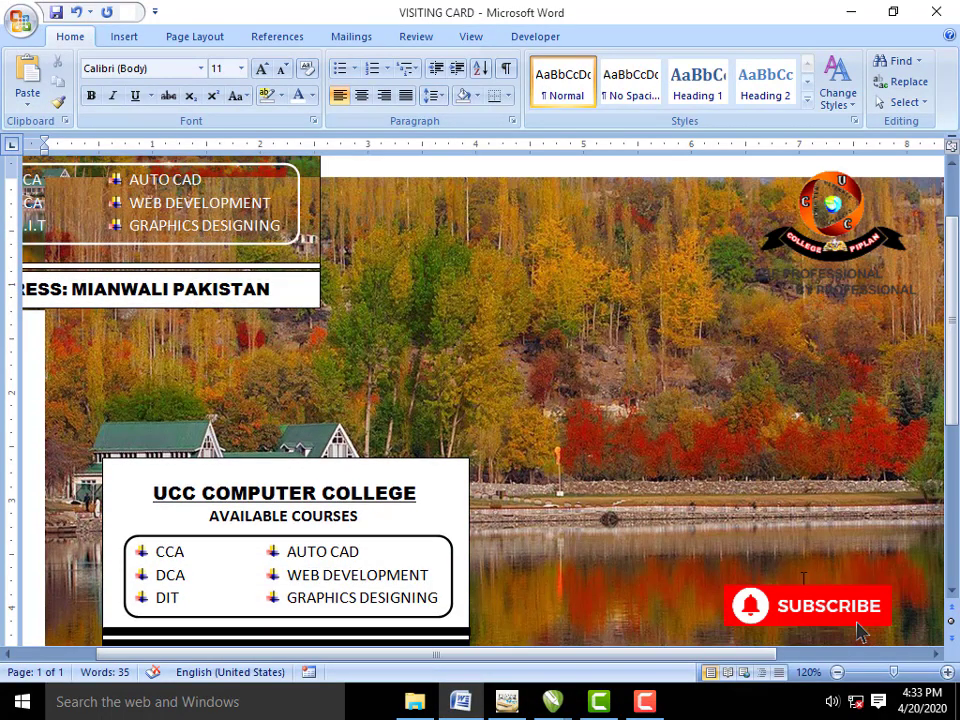
# Step: Zoom out and shrink the lake photo from its corner toward card width
pyautogui.click(837, 672)
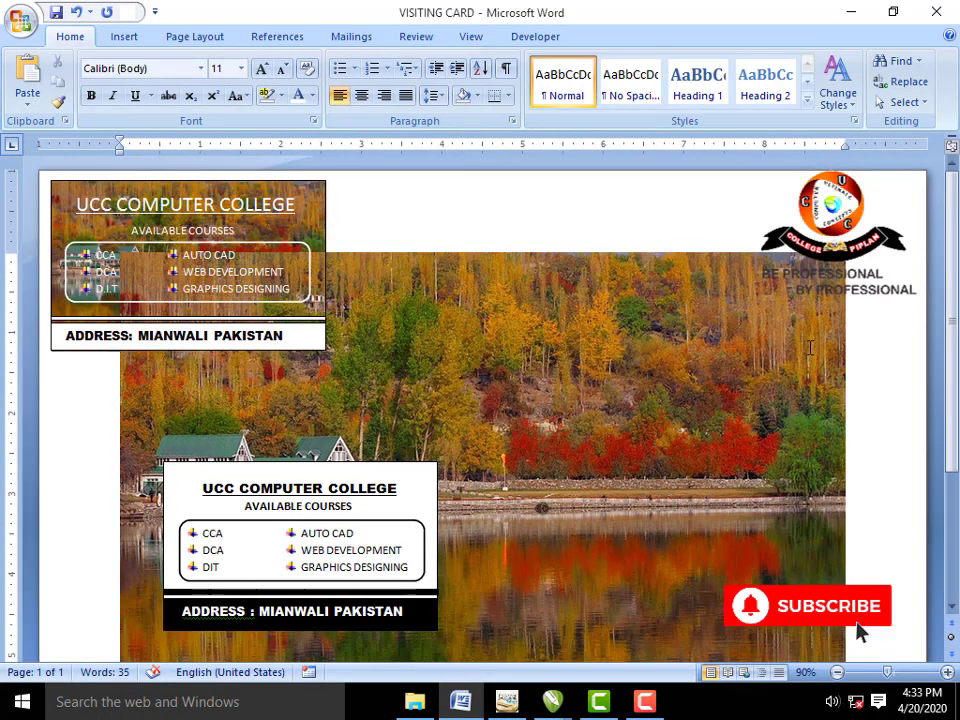
pyautogui.click(810, 347)
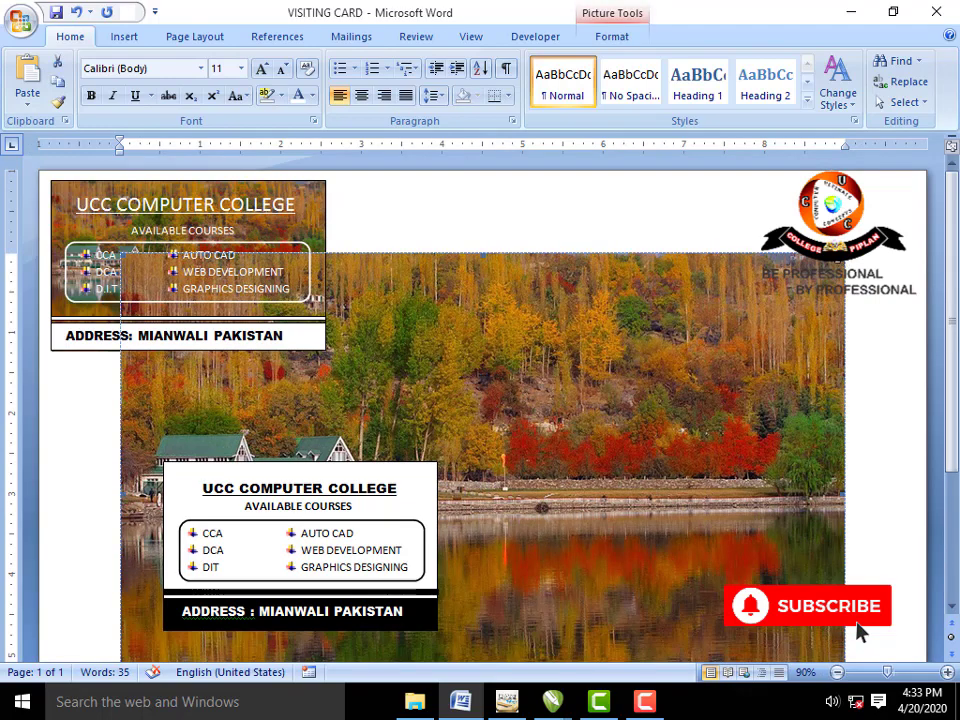
pyautogui.press('Escape')
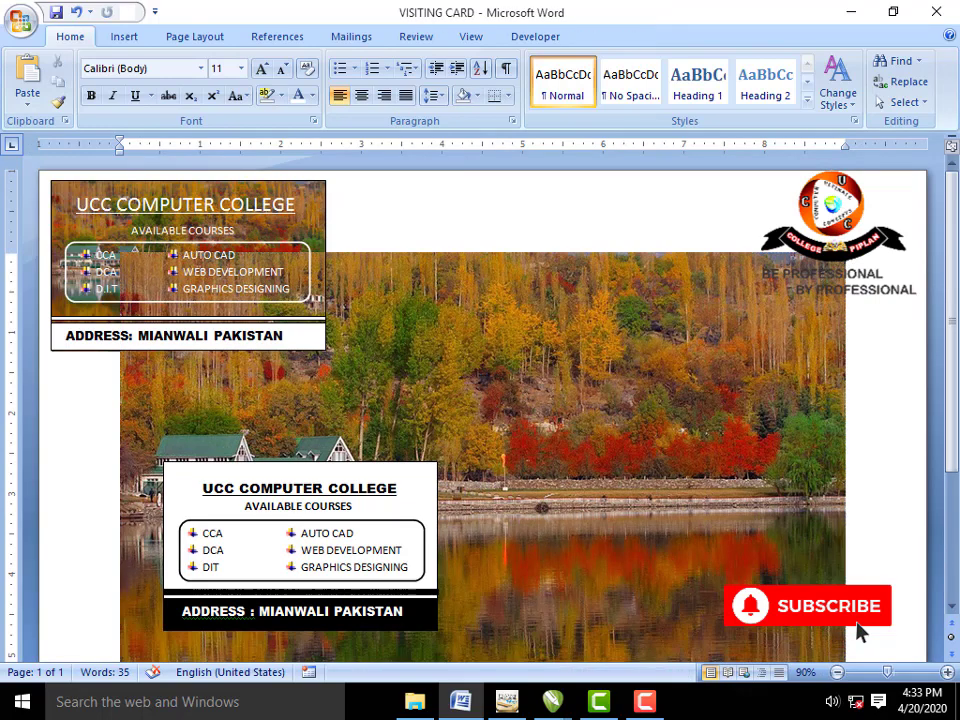
pyautogui.click(664, 367)
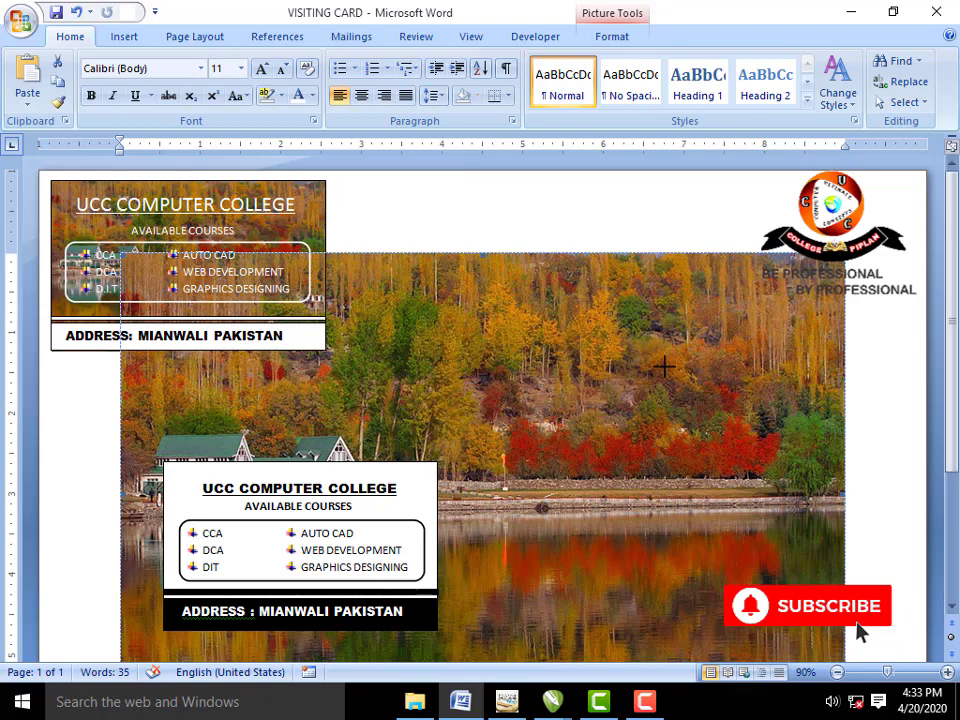
pyautogui.moveTo(845, 660)
pyautogui.mouseDown()
pyautogui.moveTo(544, 533)
pyautogui.moveTo(446, 428)
pyautogui.mouseUp()
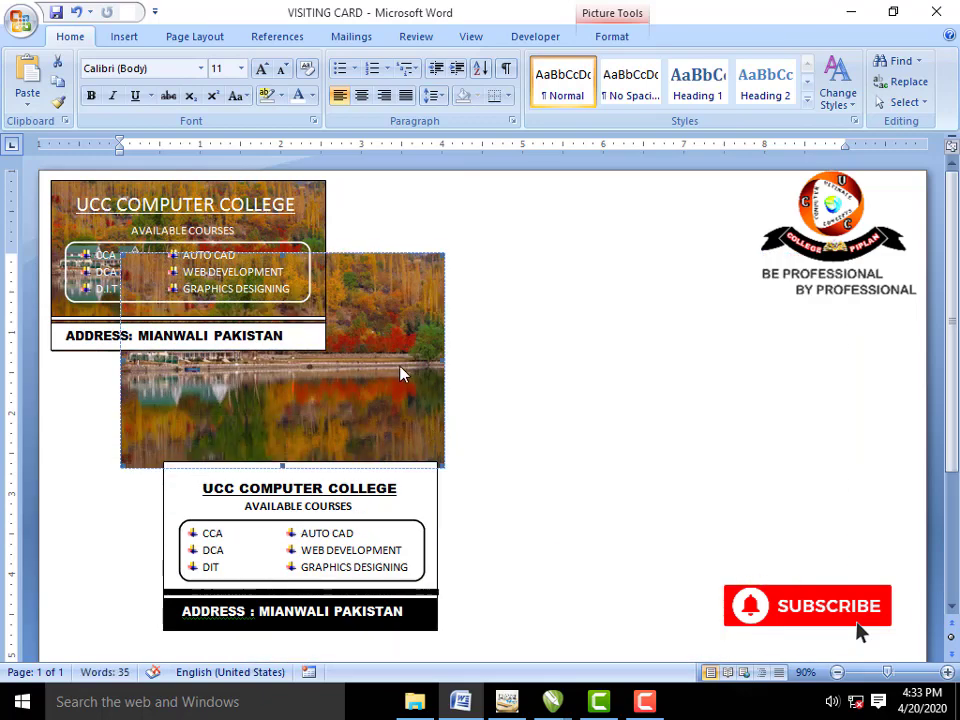
# Step: Give the lake photo a centred position with wrapping and shrink it from a corner
pyautogui.click(613, 38)
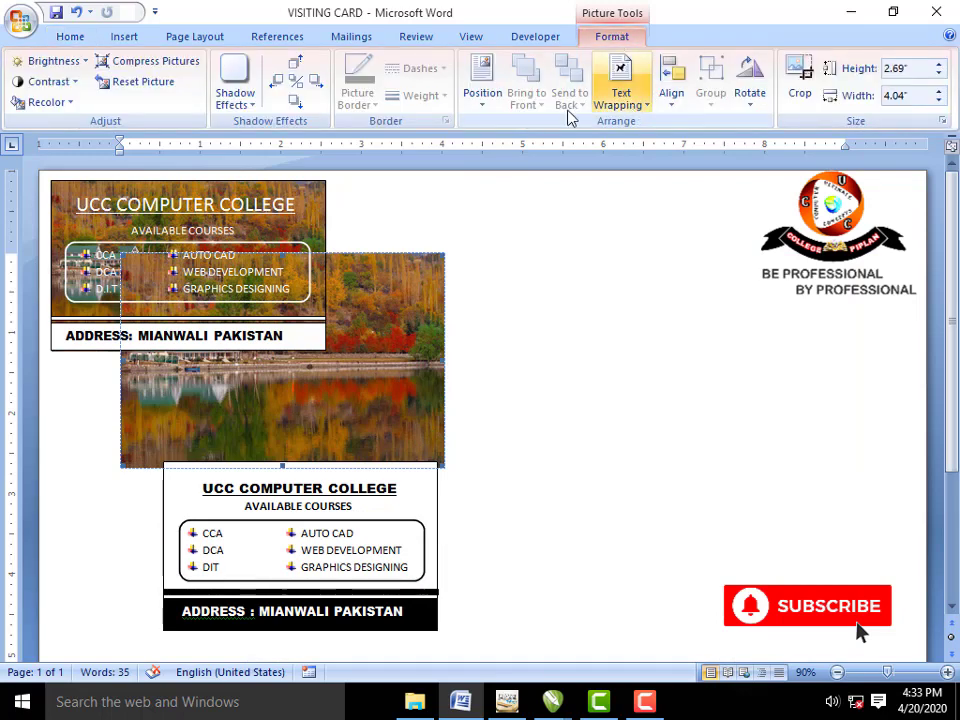
pyautogui.click(495, 110)
pyautogui.click(542, 280)
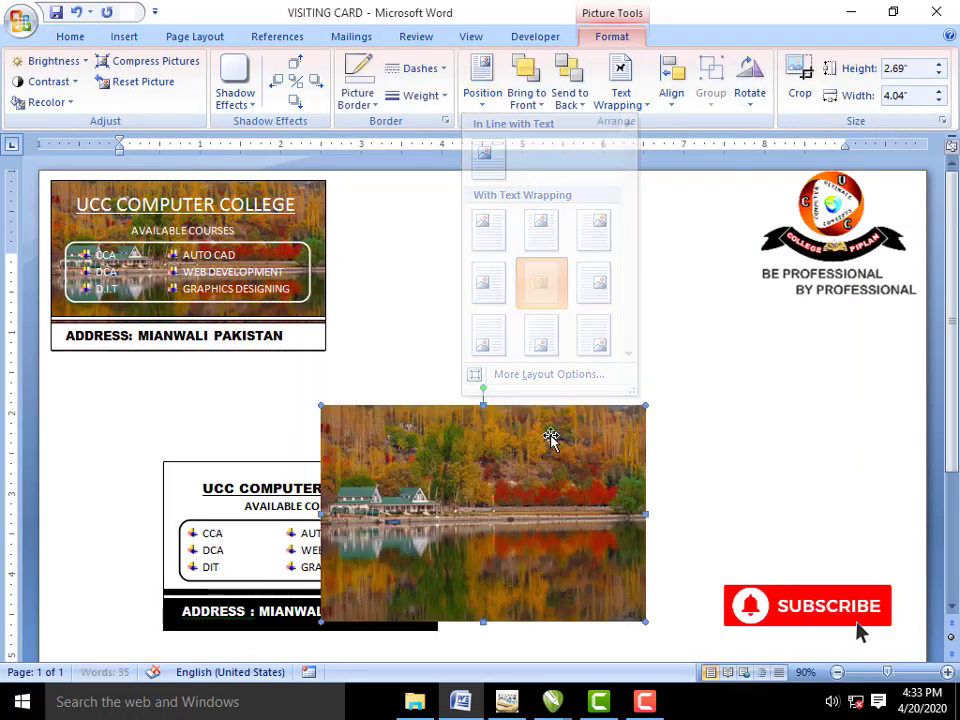
pyautogui.moveTo(641, 420); pyautogui.dragTo(533, 481)
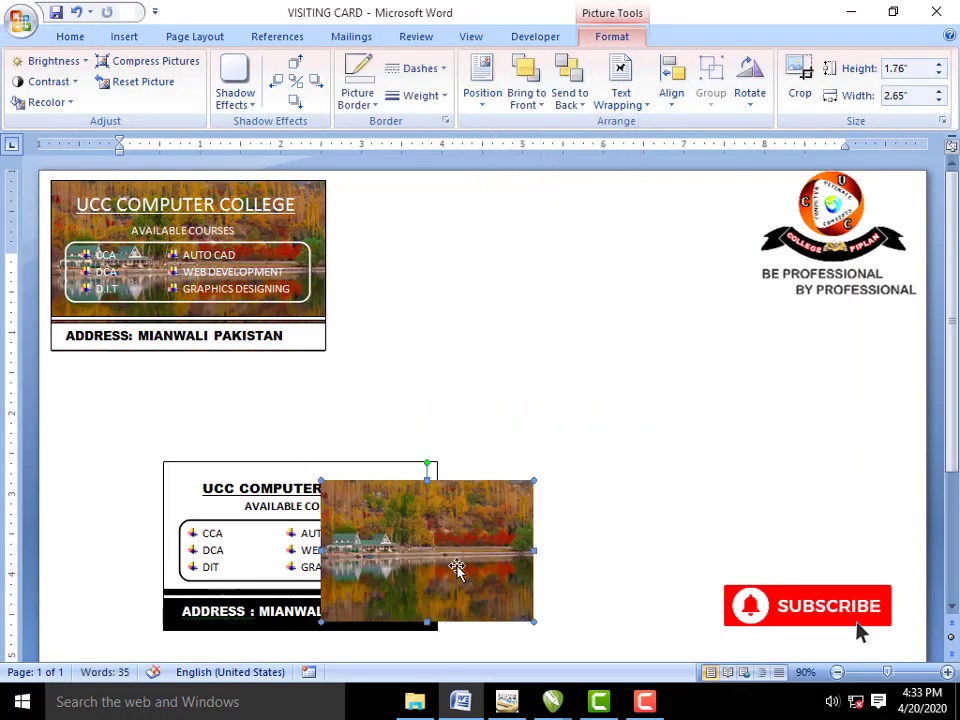
# Step: Fit the photo over the second card at 2.1" by 3.4" and set it Behind Text
pyautogui.moveTo(421, 555); pyautogui.dragTo(312, 553)
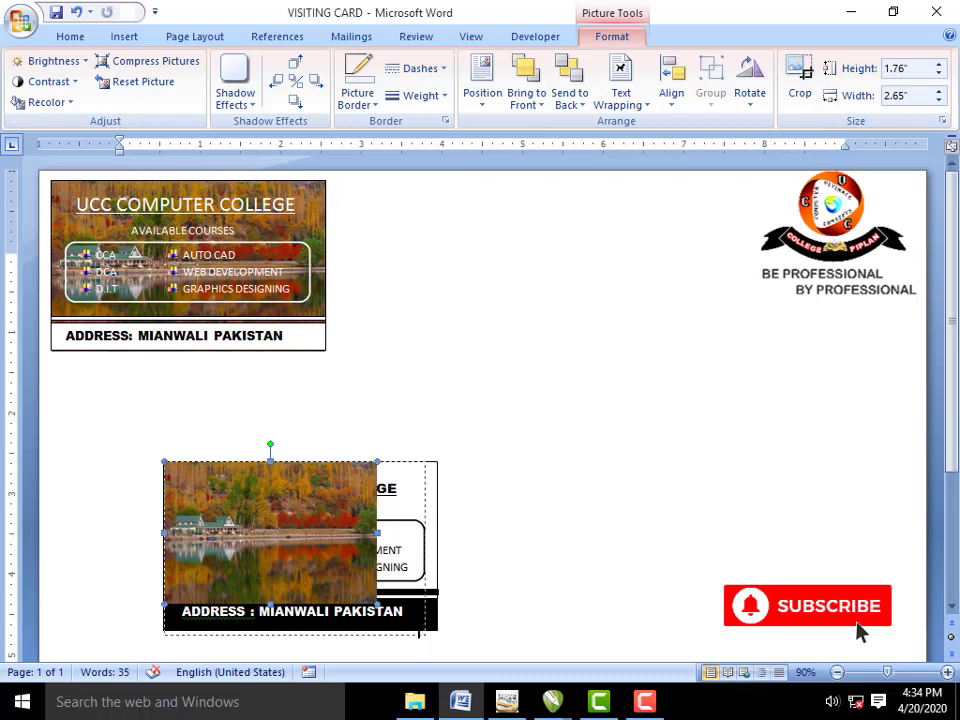
pyautogui.moveTo(419, 630); pyautogui.dragTo(419, 631)
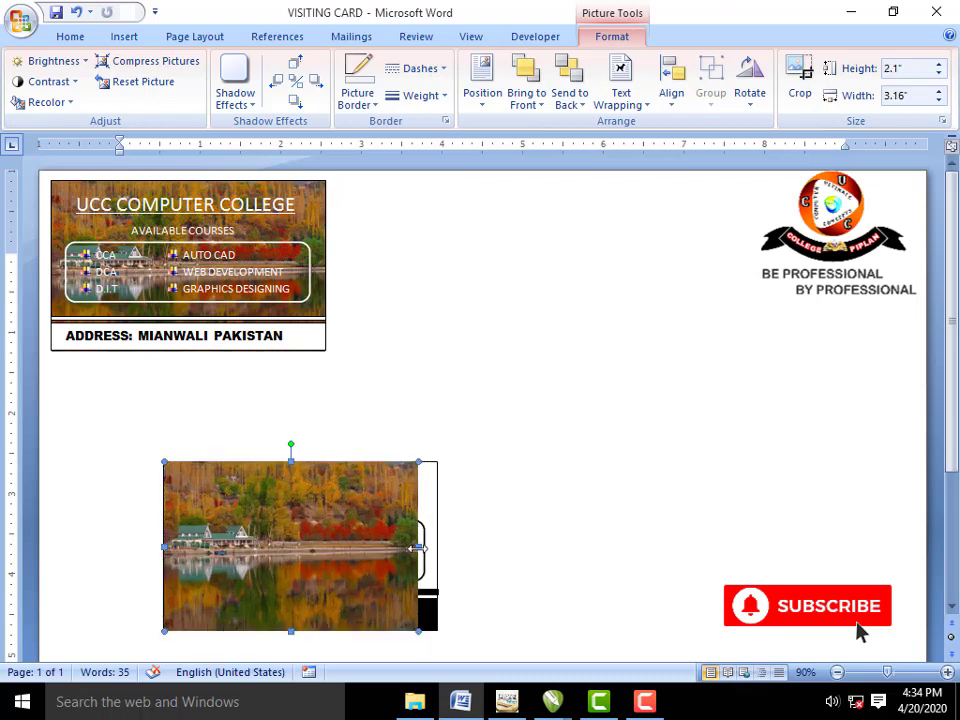
pyautogui.moveTo(416, 548); pyautogui.dragTo(438, 548)
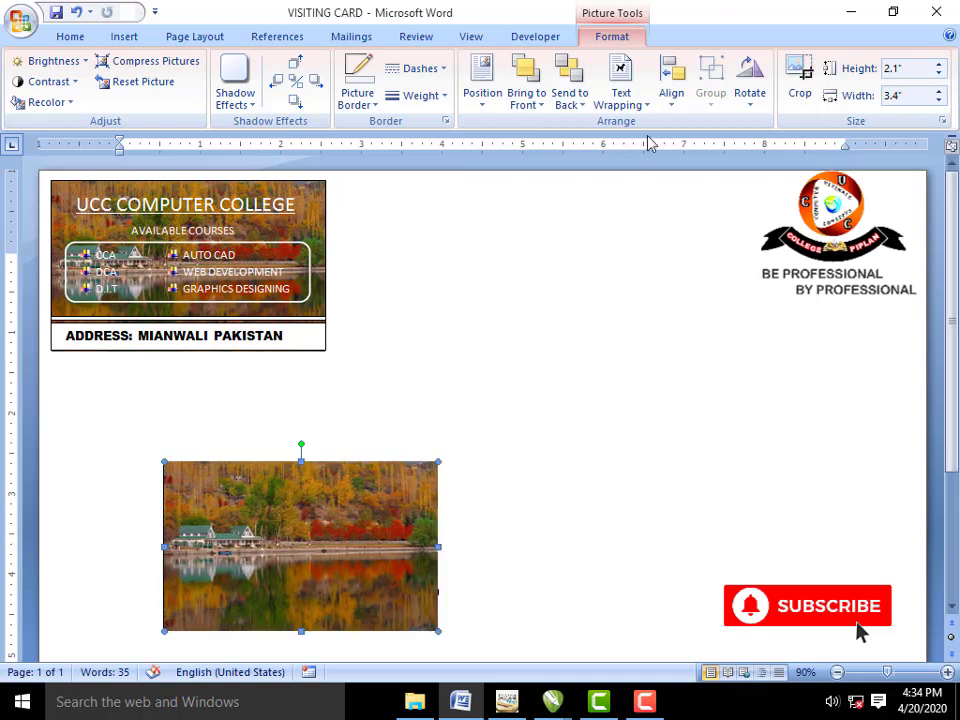
pyautogui.click(648, 106)
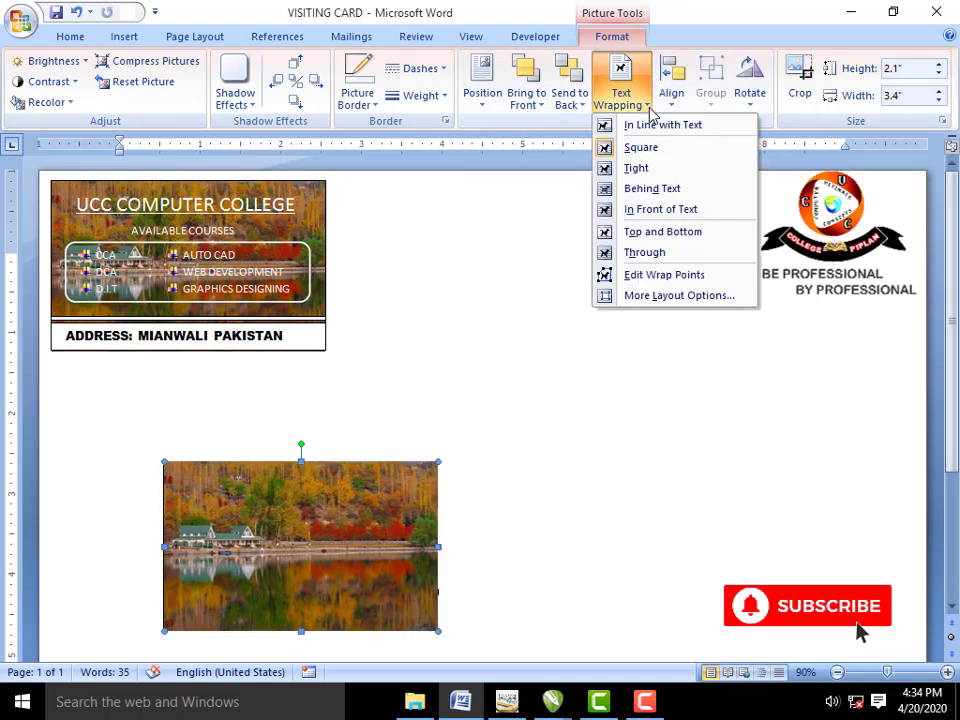
pyautogui.click(682, 188)
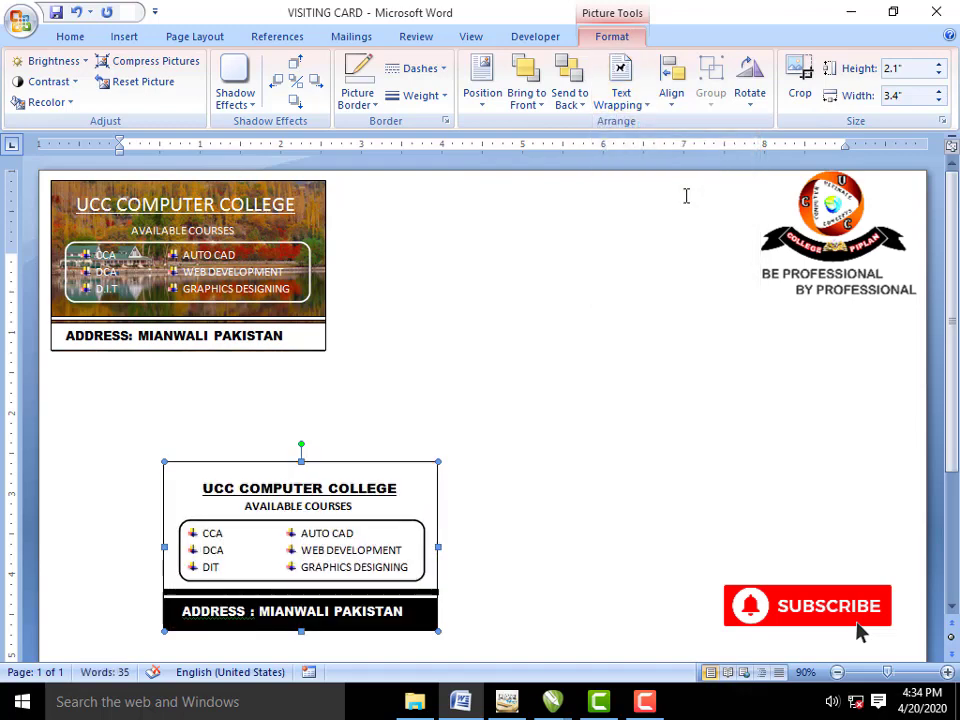
# Step: Select the card's outer rectangle and set its Shape Fill to No Fill
pyautogui.click(952, 607)
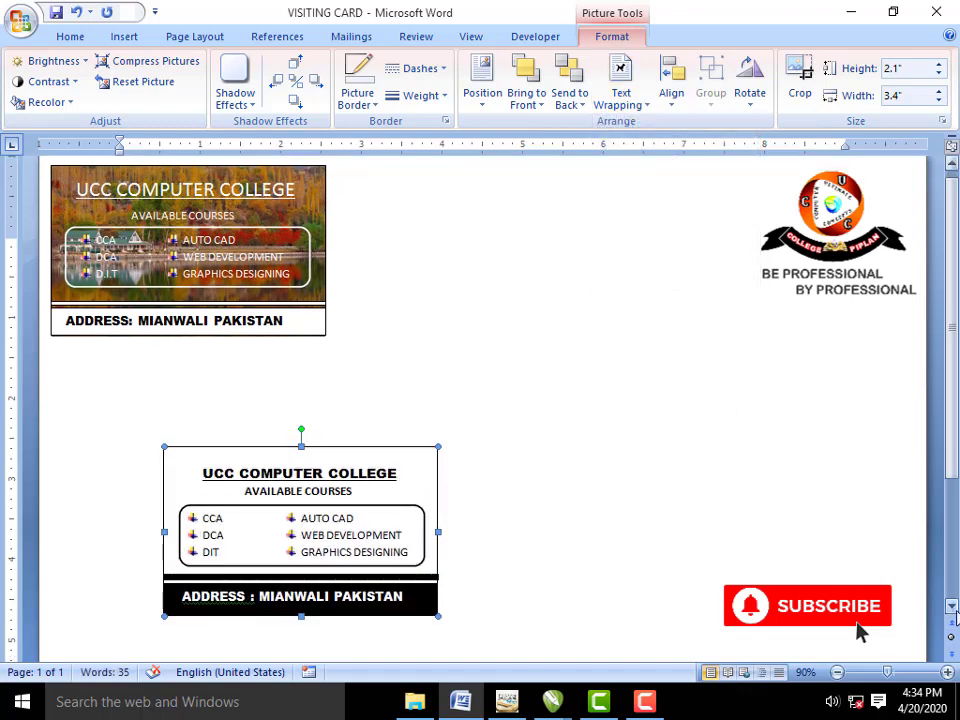
pyautogui.scroll(-1, 952, 610)
pyautogui.scroll(-1, 952, 610)
pyautogui.scroll(-1, 952, 610)
pyautogui.scroll(-1, 952, 610)
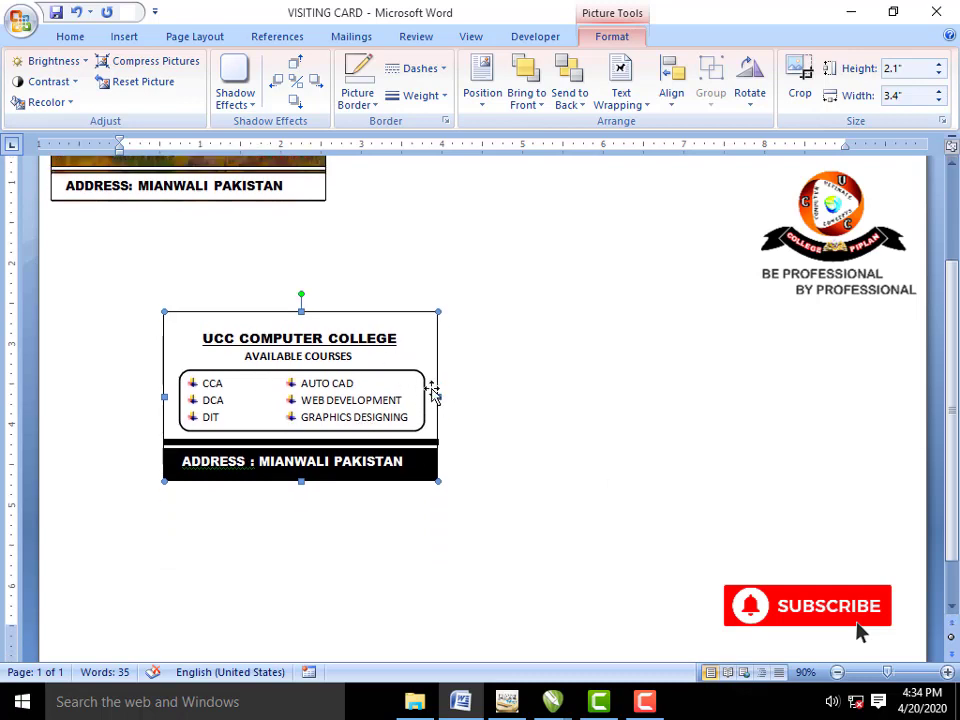
pyautogui.click(427, 357)
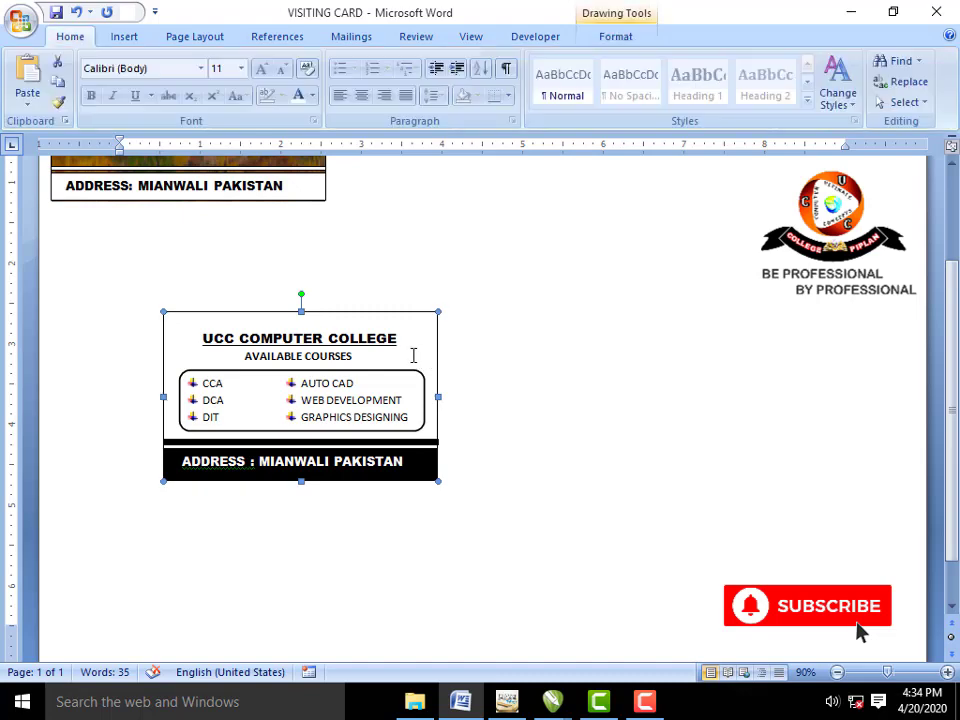
pyautogui.click(615, 36)
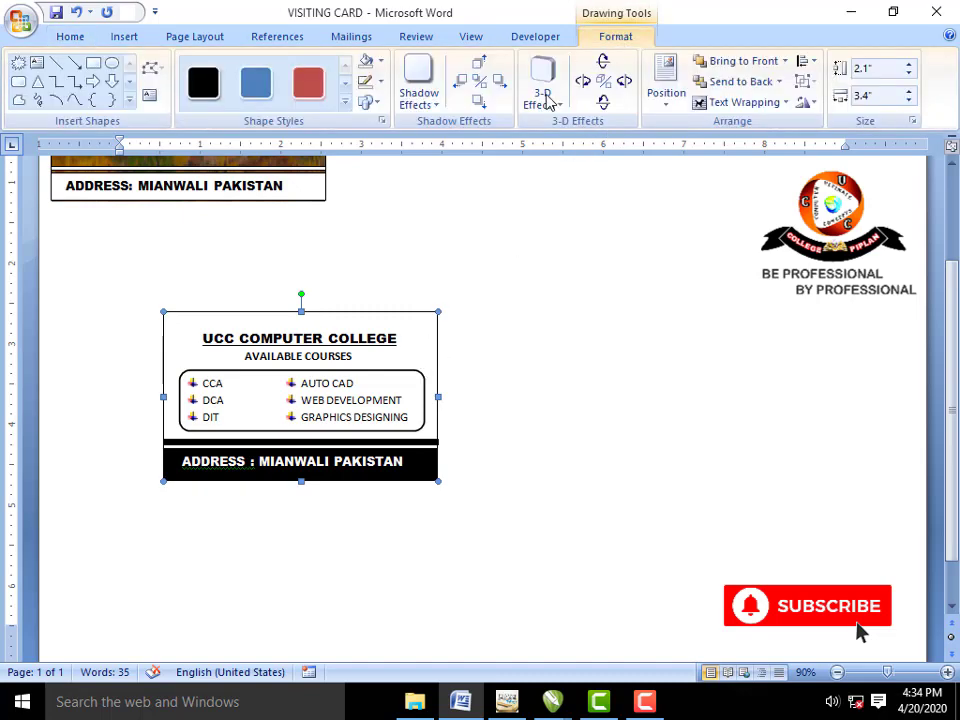
pyautogui.click(380, 62)
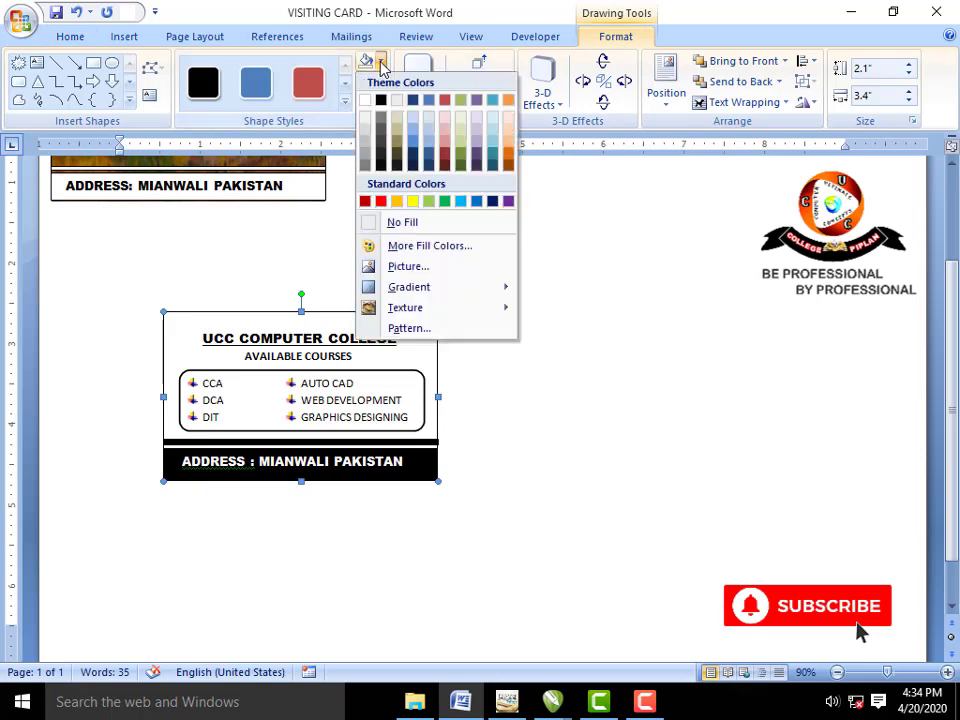
pyautogui.click(443, 228)
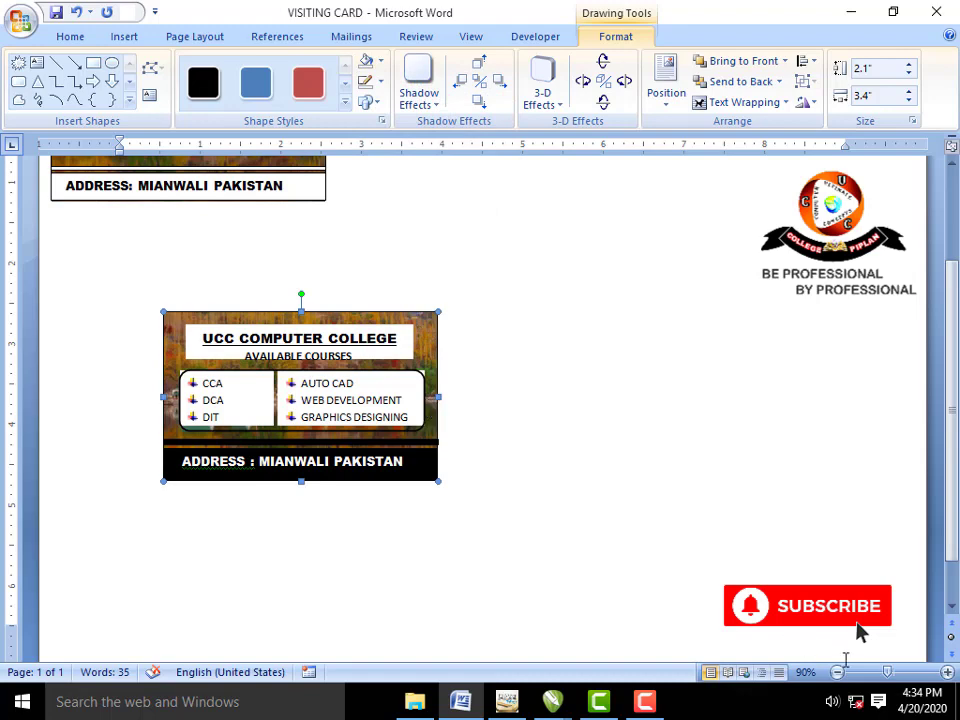
# Step: Zoom in on the card and click into the college title text
pyautogui.click(946, 672)
pyautogui.click(946, 672)
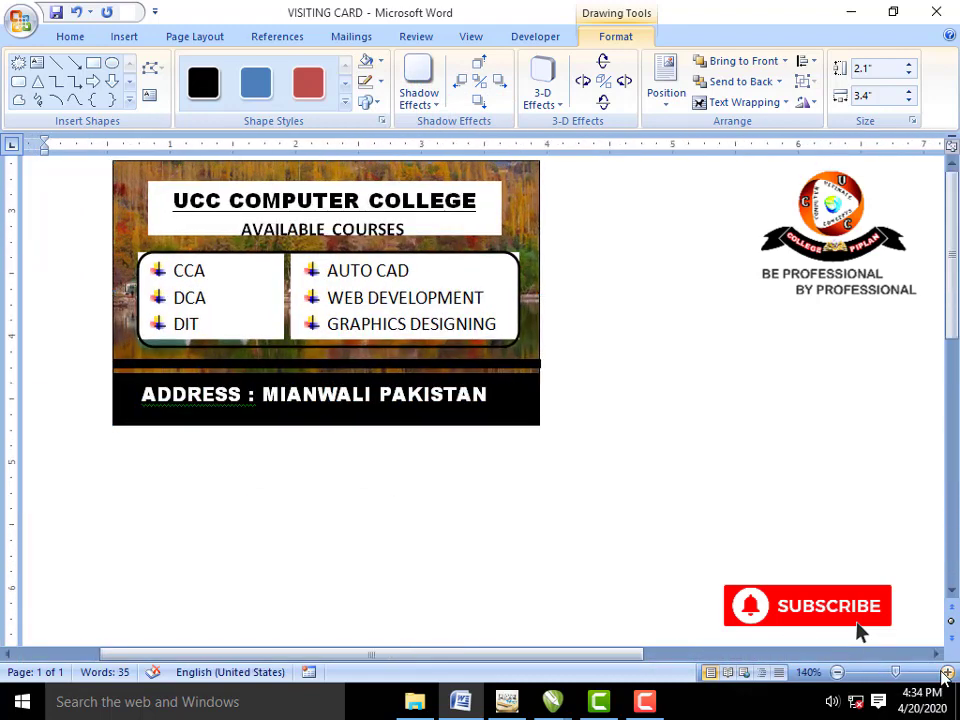
pyautogui.click(946, 672)
pyautogui.click(946, 672)
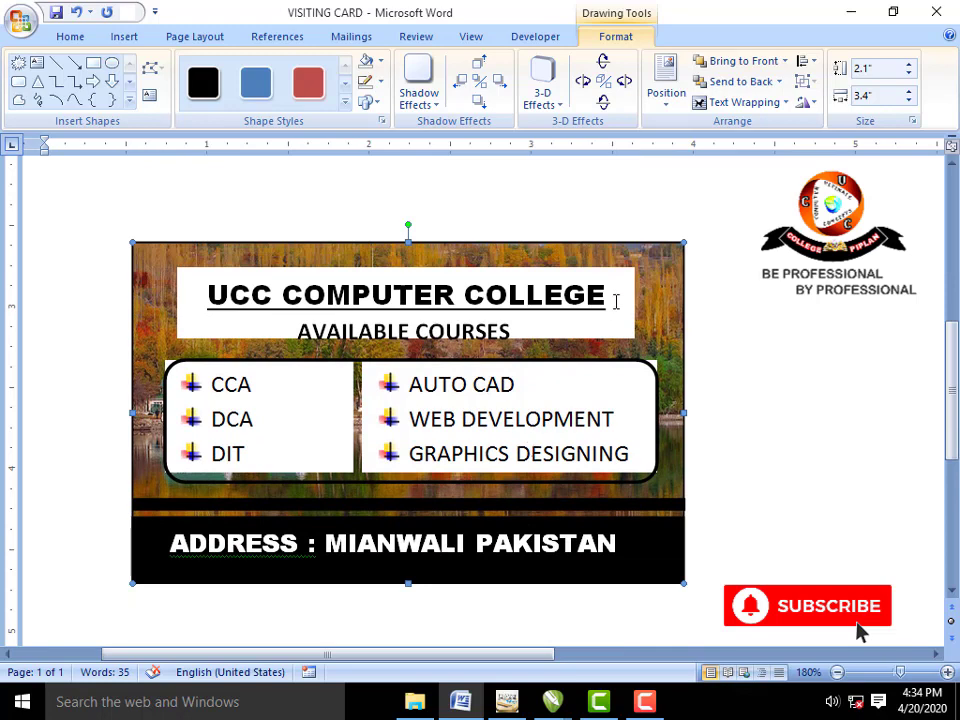
pyautogui.click(616, 302)
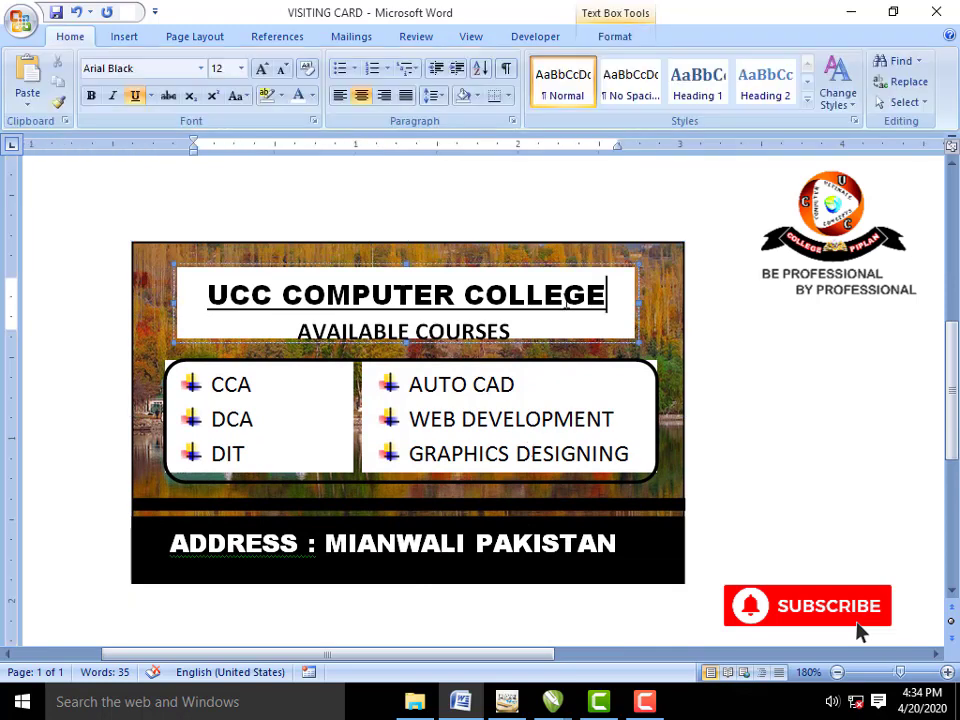
# Step: Set the college title text box's Shape Fill to No Fill
pyautogui.click(524, 269)
pyautogui.click(620, 40)
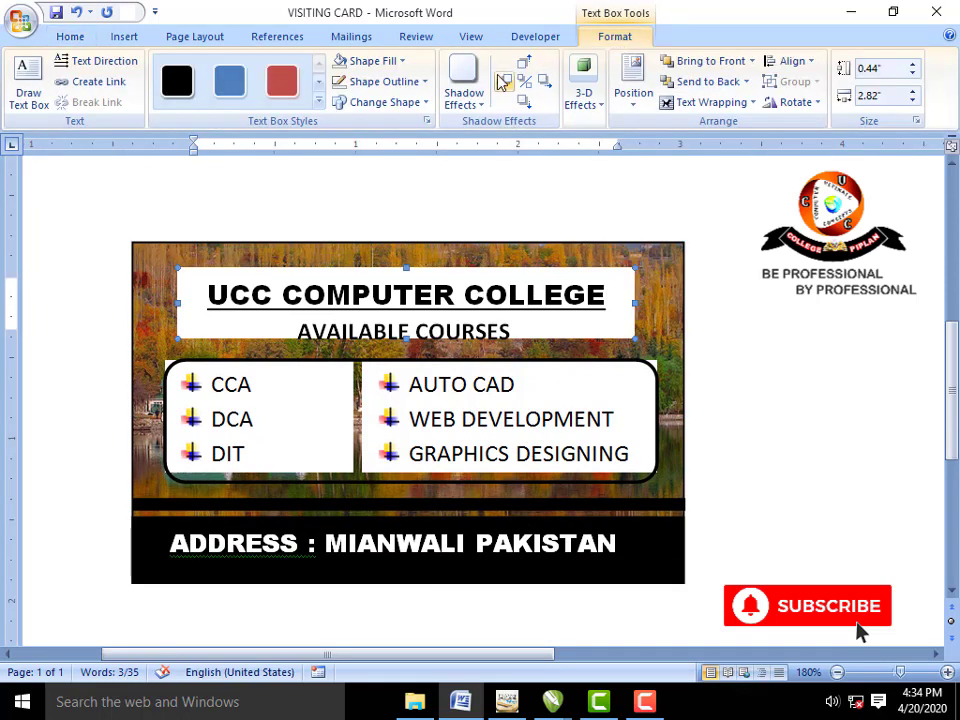
pyautogui.click(403, 61)
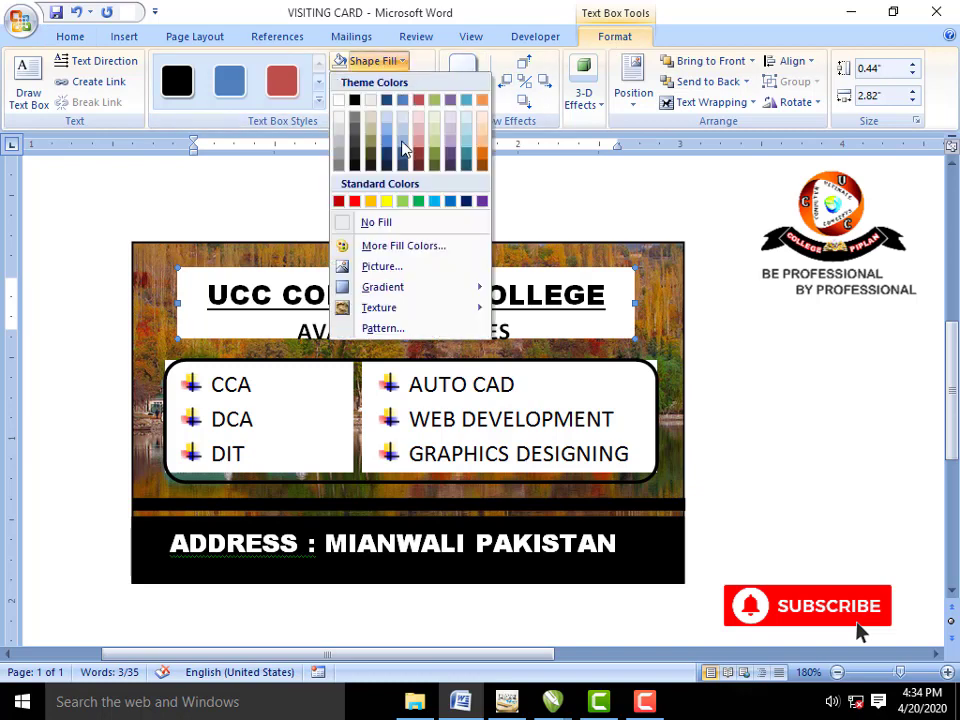
pyautogui.click(402, 222)
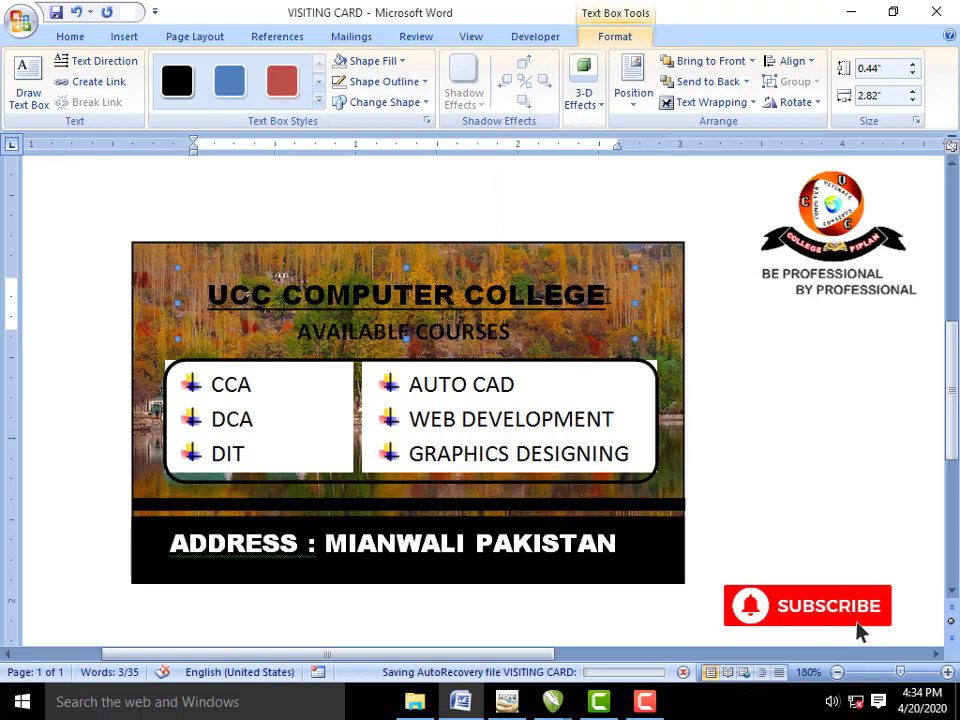
# Step: Make the UCC COMPUTER COLLEGE and AVAILABLE COURSES text white
pyautogui.moveTo(607, 294); pyautogui.dragTo(248, 298)
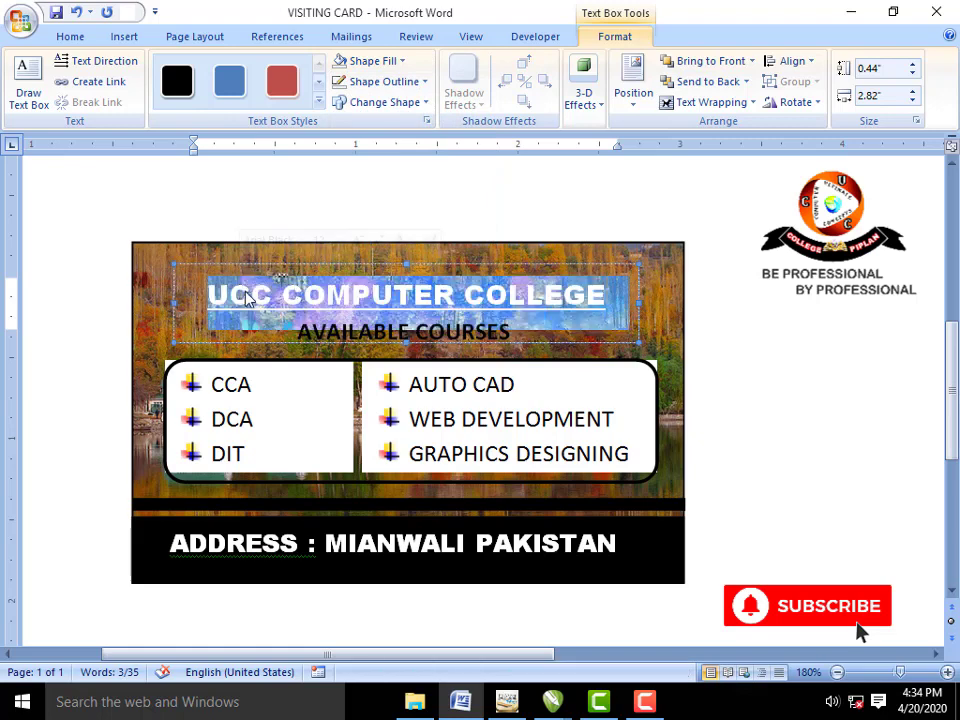
pyautogui.click(74, 38)
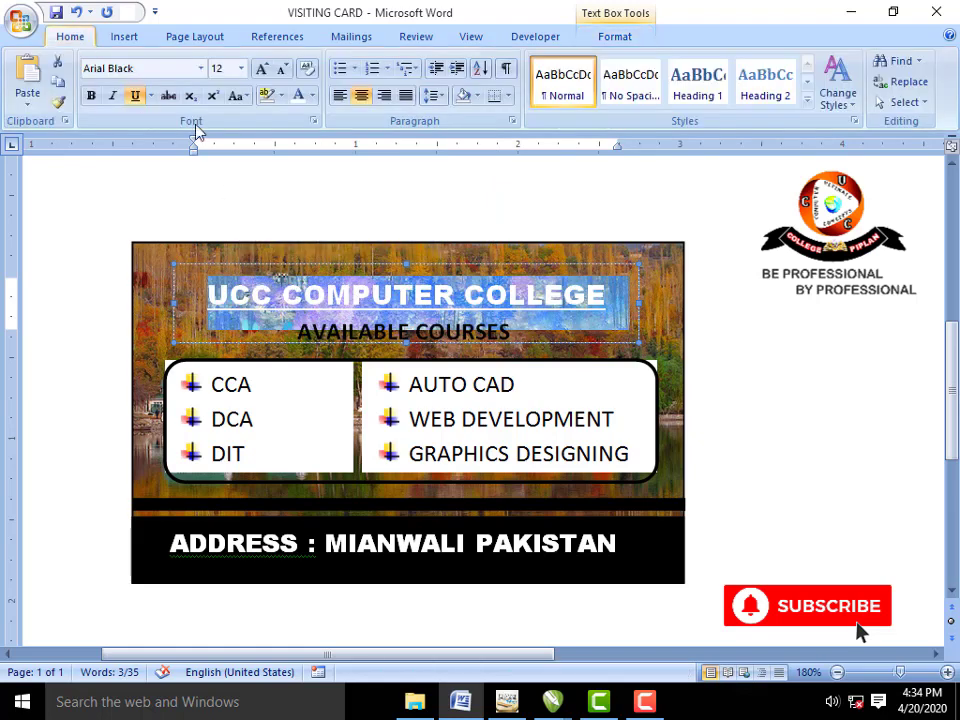
pyautogui.click(304, 98)
pyautogui.click(625, 297)
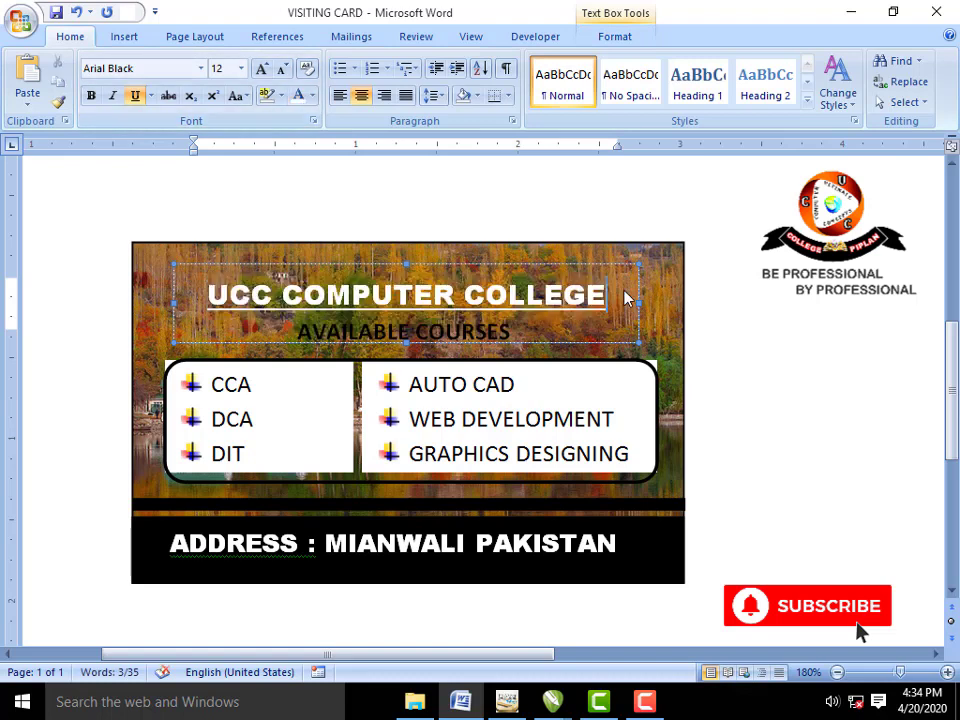
pyautogui.click(519, 334)
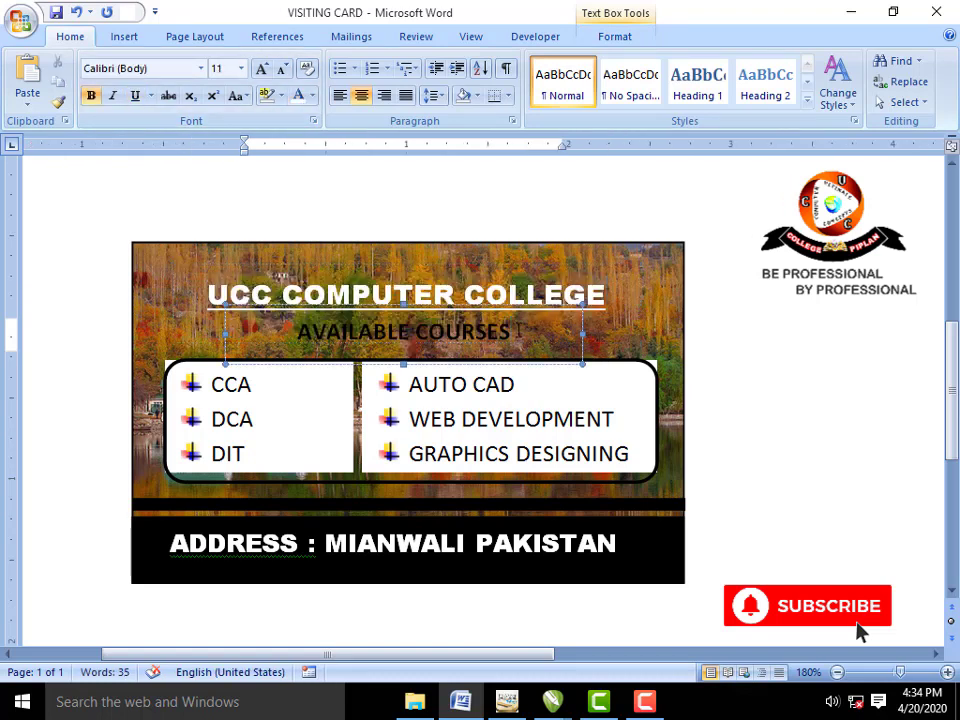
pyautogui.moveTo(511, 332); pyautogui.dragTo(297, 332)
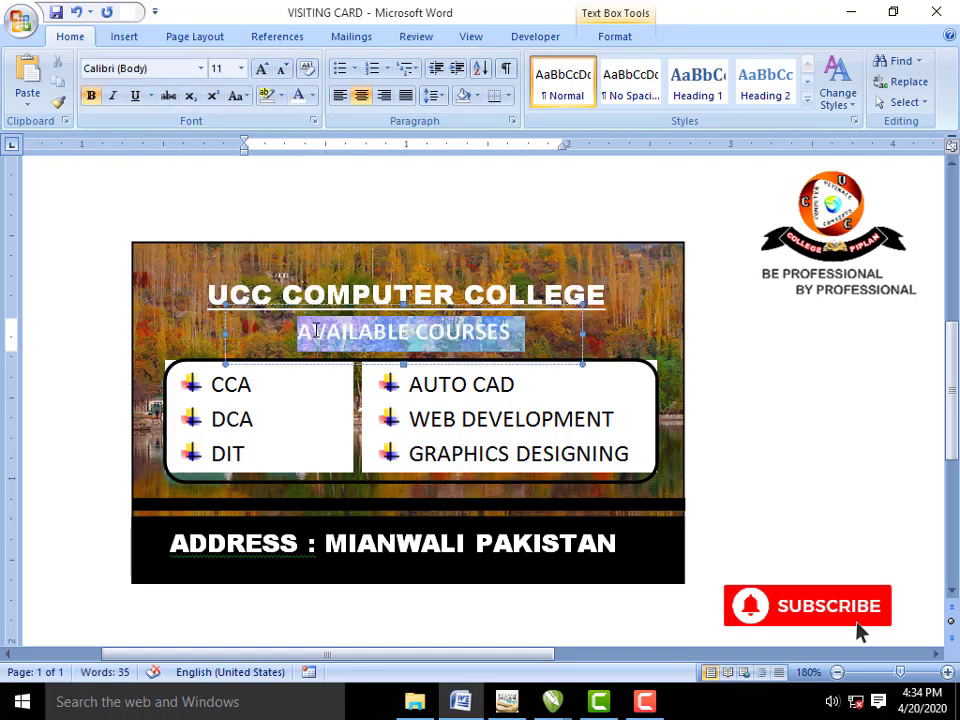
pyautogui.click(297, 97)
# Step: Set the right-hand course list box to No Fill
pyautogui.click(623, 386)
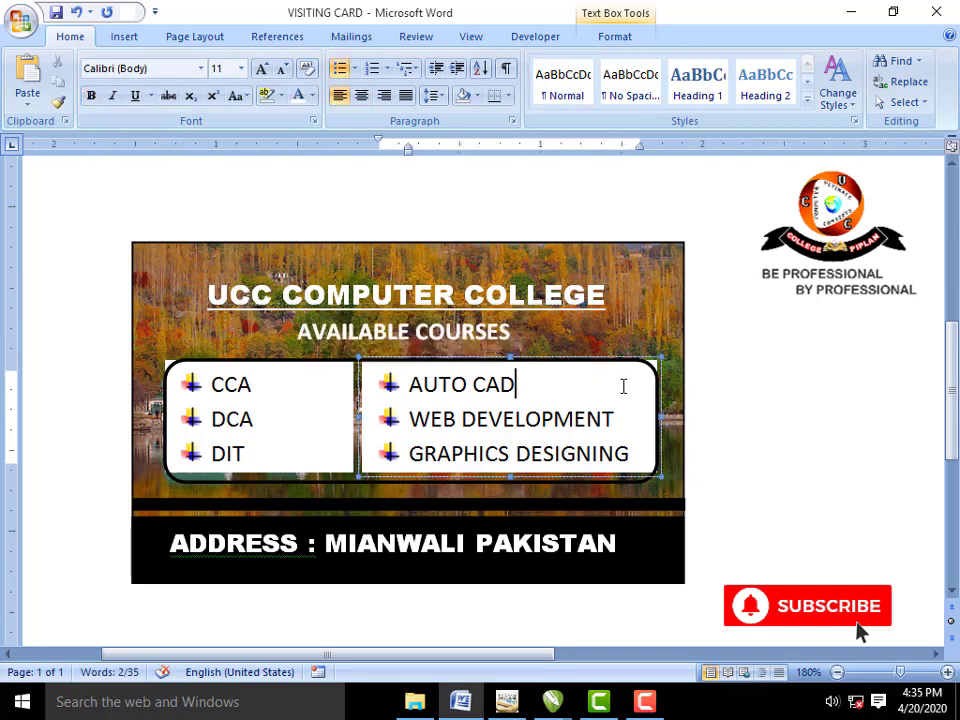
pyautogui.click(658, 363)
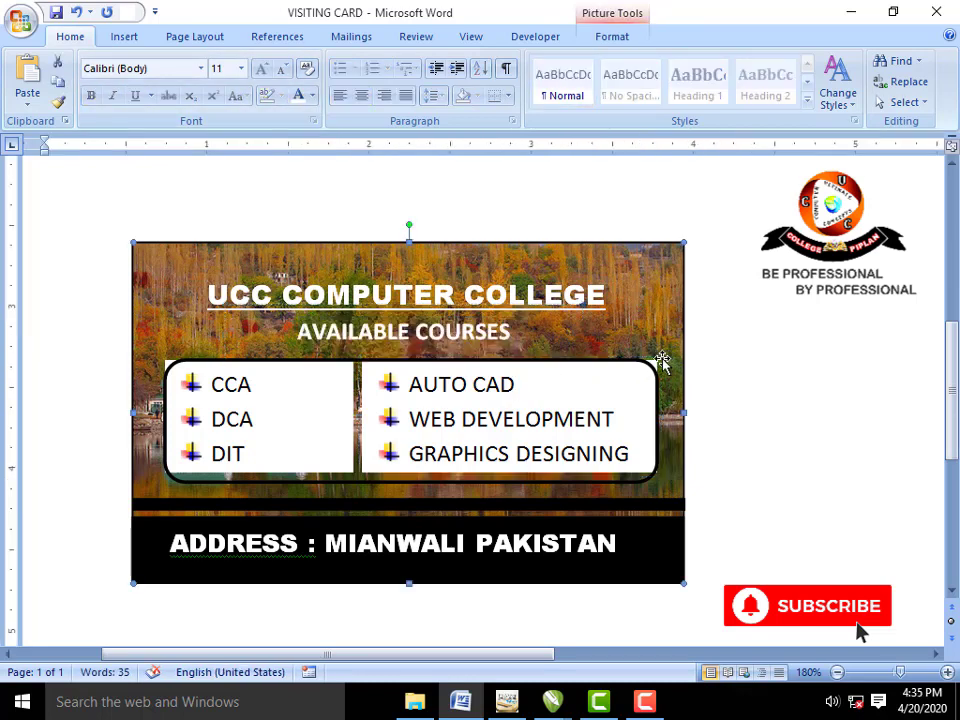
pyautogui.click(655, 364)
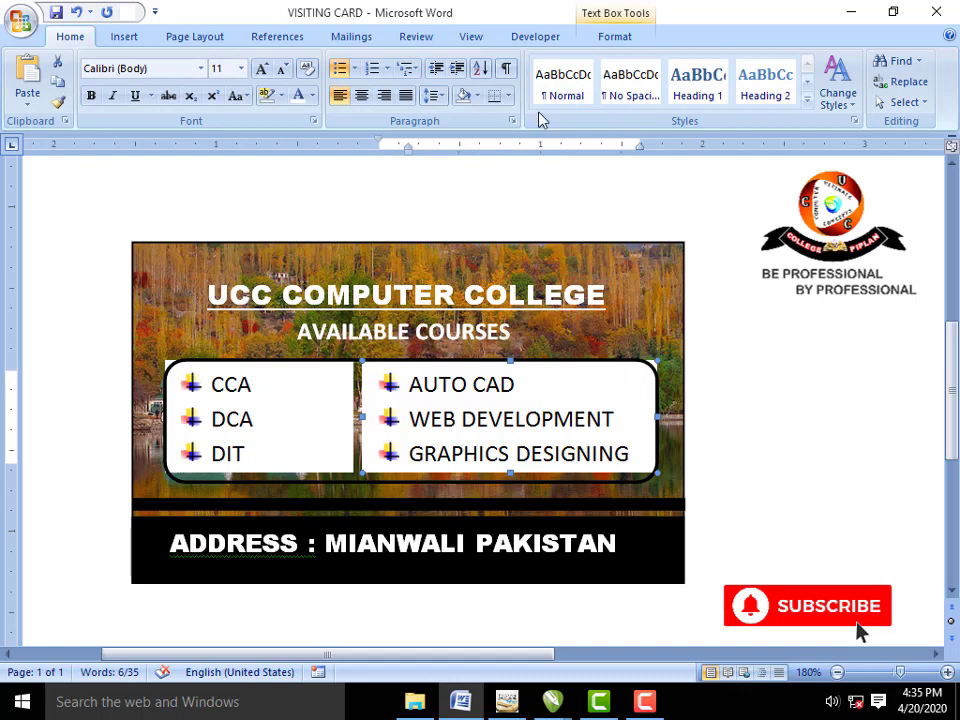
pyautogui.click(603, 44)
pyautogui.click(403, 61)
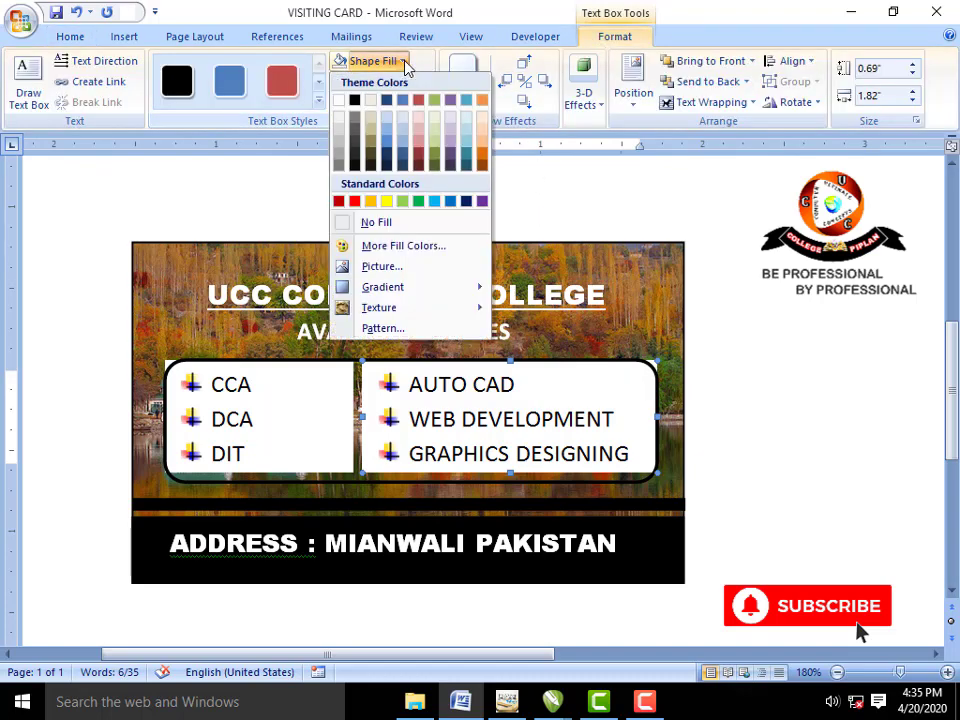
pyautogui.click(407, 223)
pyautogui.click(166, 365)
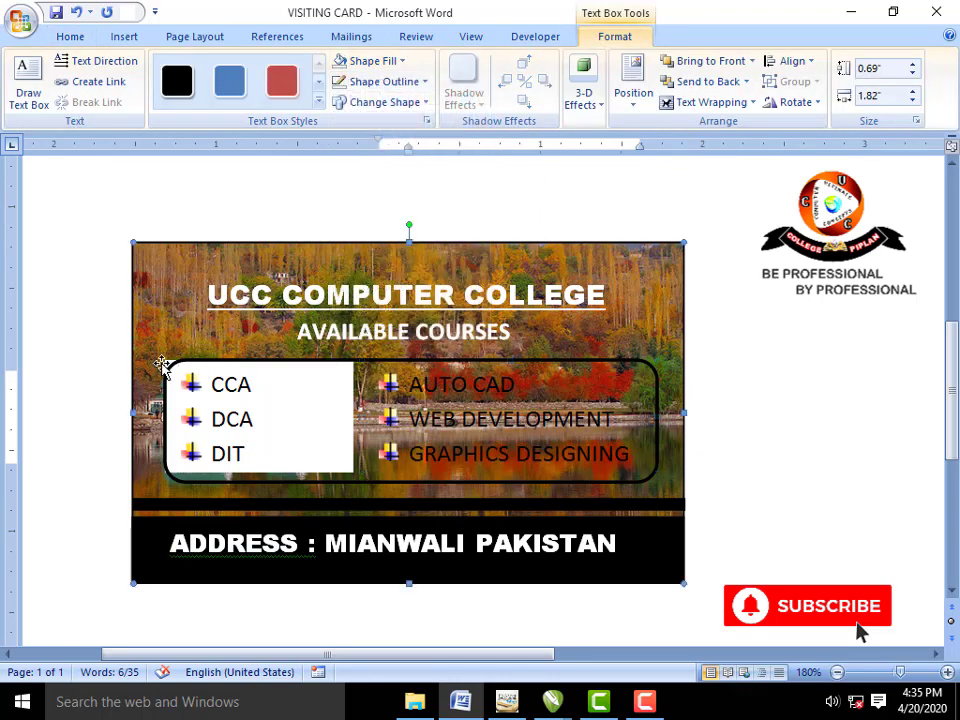
# Step: Remove the fill from the rounded box around the courses
pyautogui.click(170, 365)
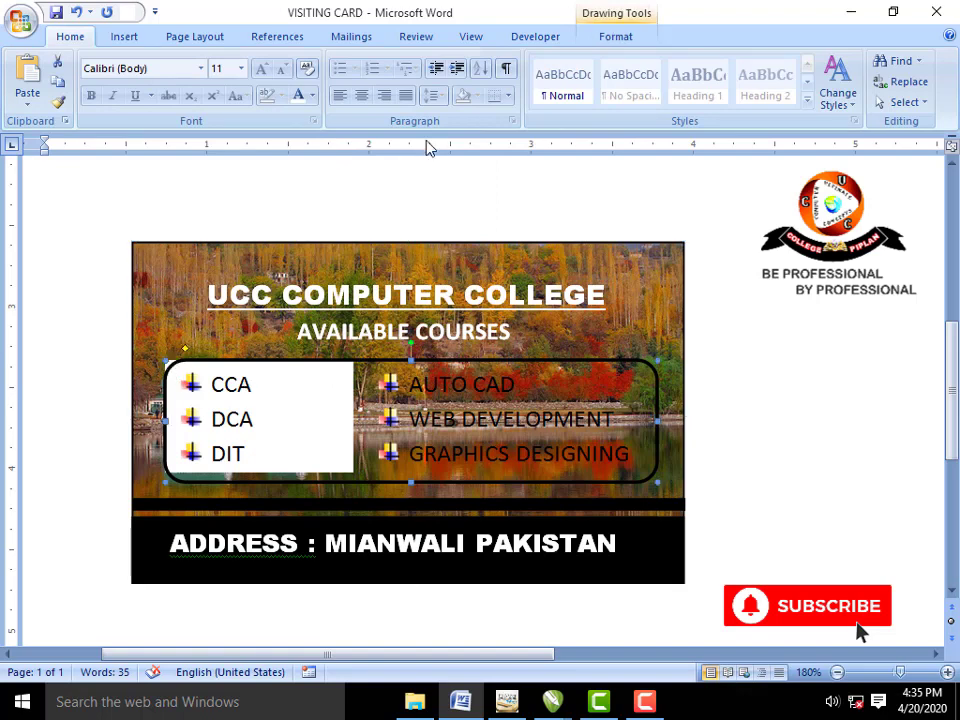
pyautogui.click(615, 38)
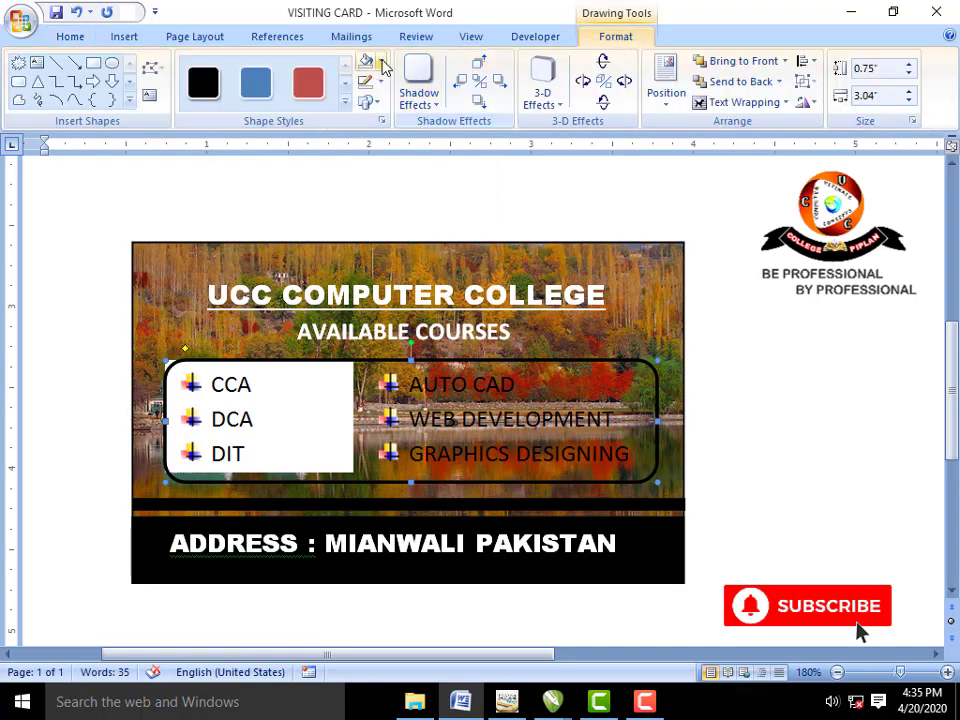
pyautogui.click(381, 63)
pyautogui.click(391, 229)
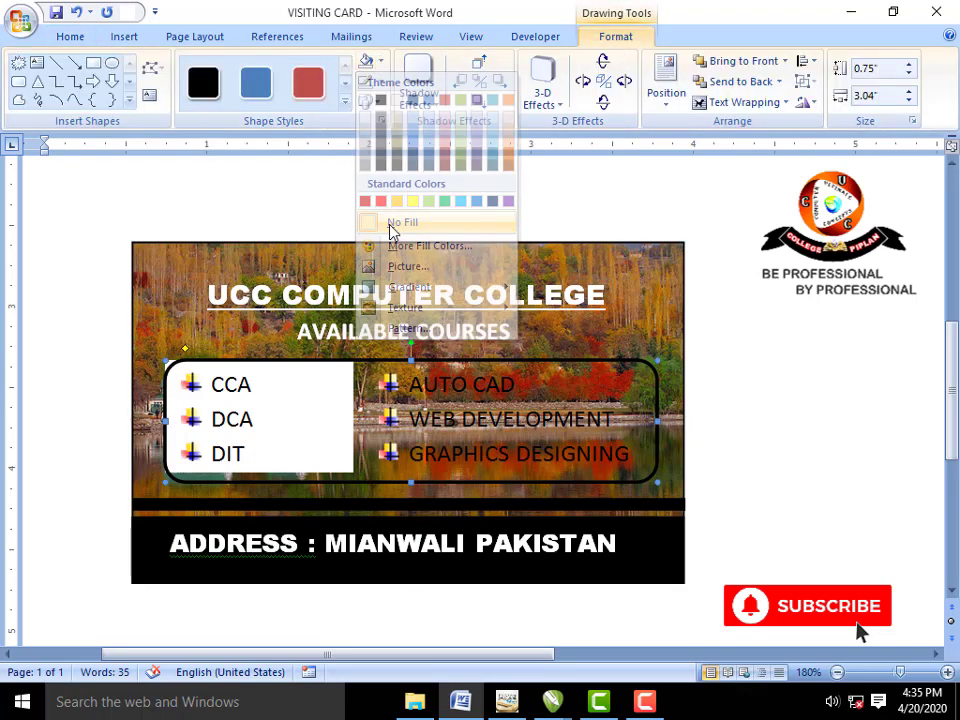
# Step: Set the left CCA/DCA/DIT course box to No Fill and deselect it to check the photo
pyautogui.click(165, 360)
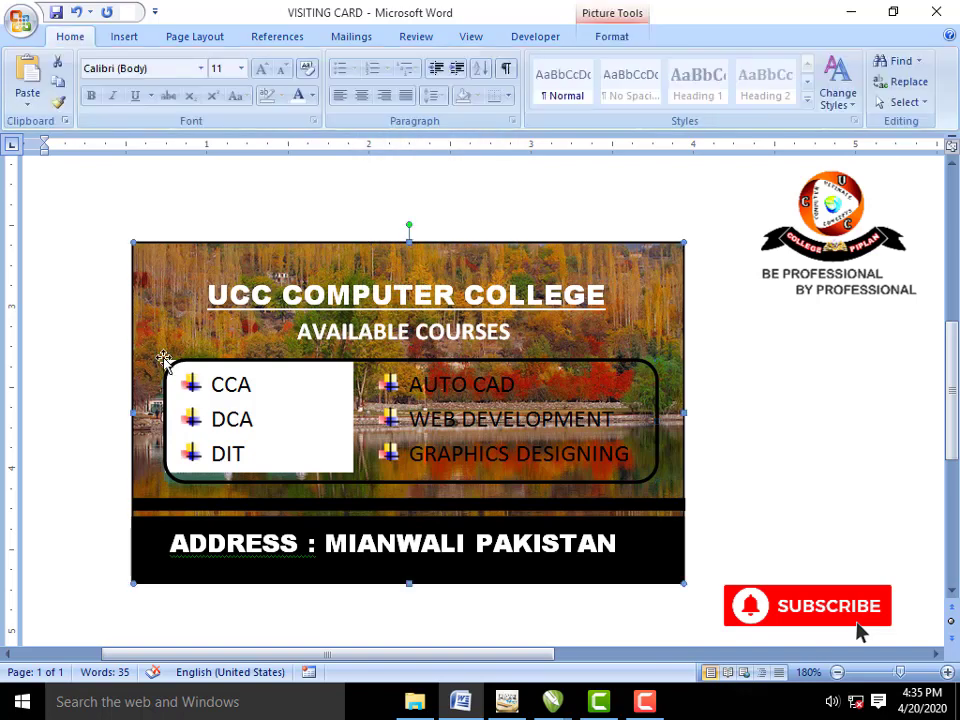
pyautogui.click(287, 387)
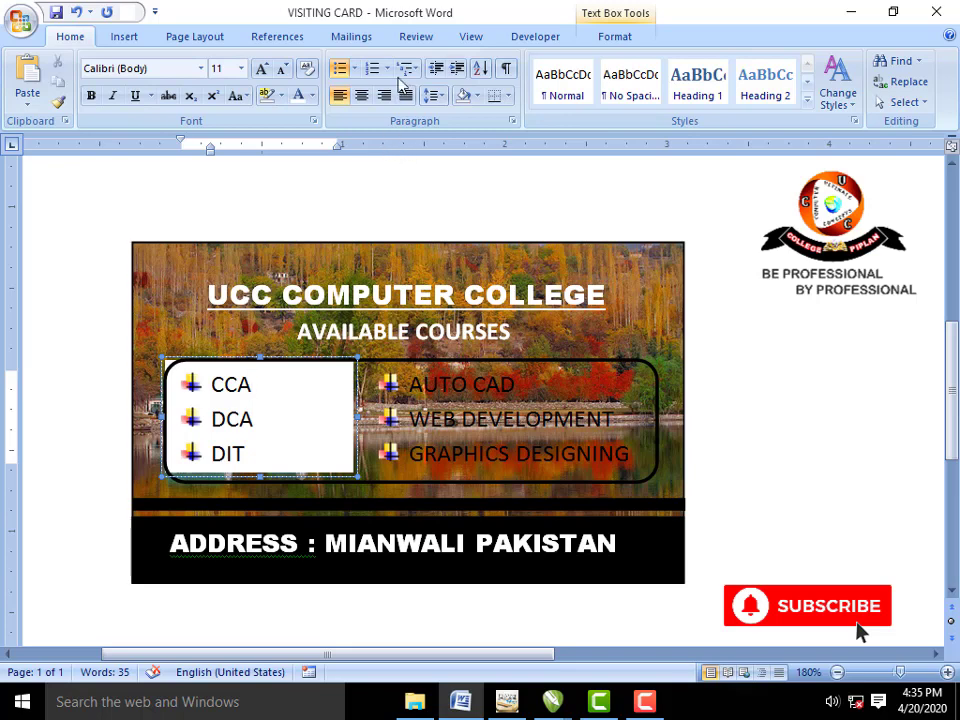
pyautogui.click(617, 45)
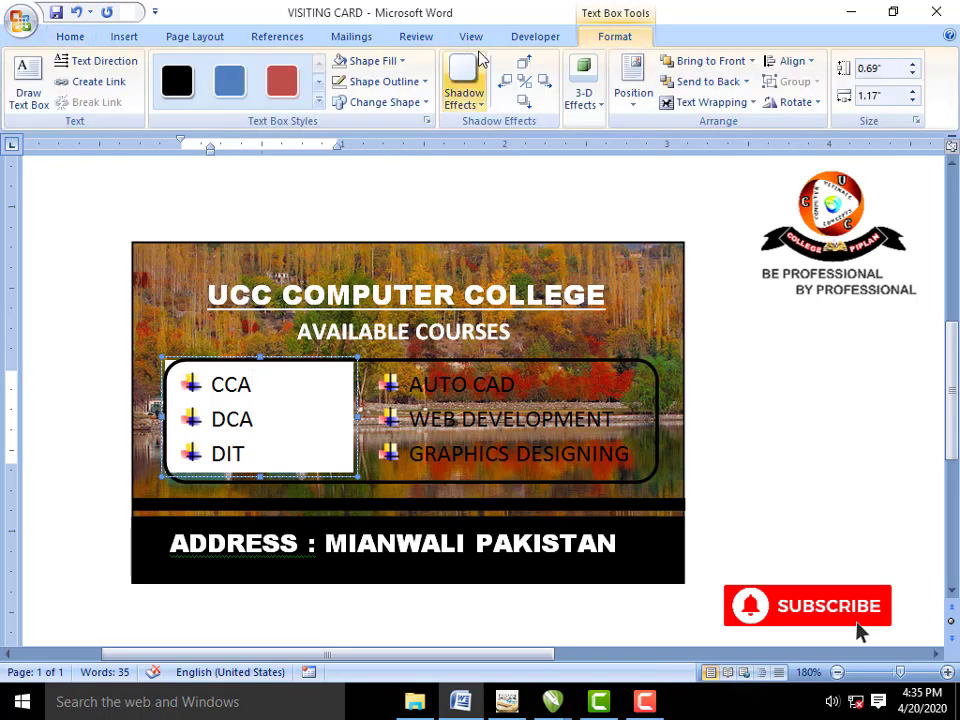
pyautogui.click(400, 62)
pyautogui.click(378, 223)
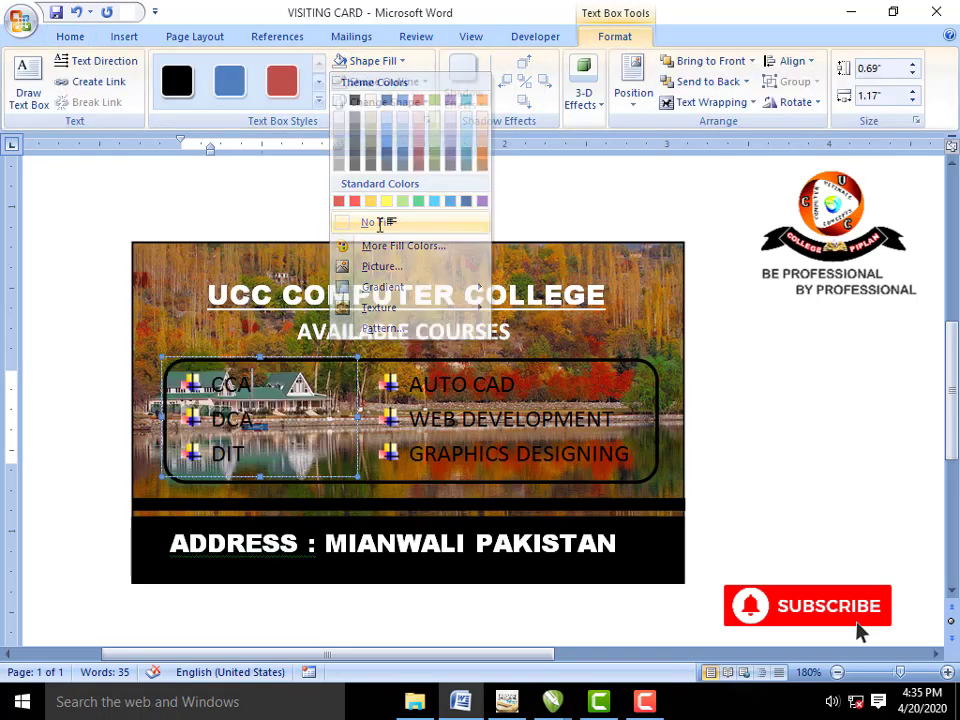
pyautogui.scroll(-2, 657, 460)
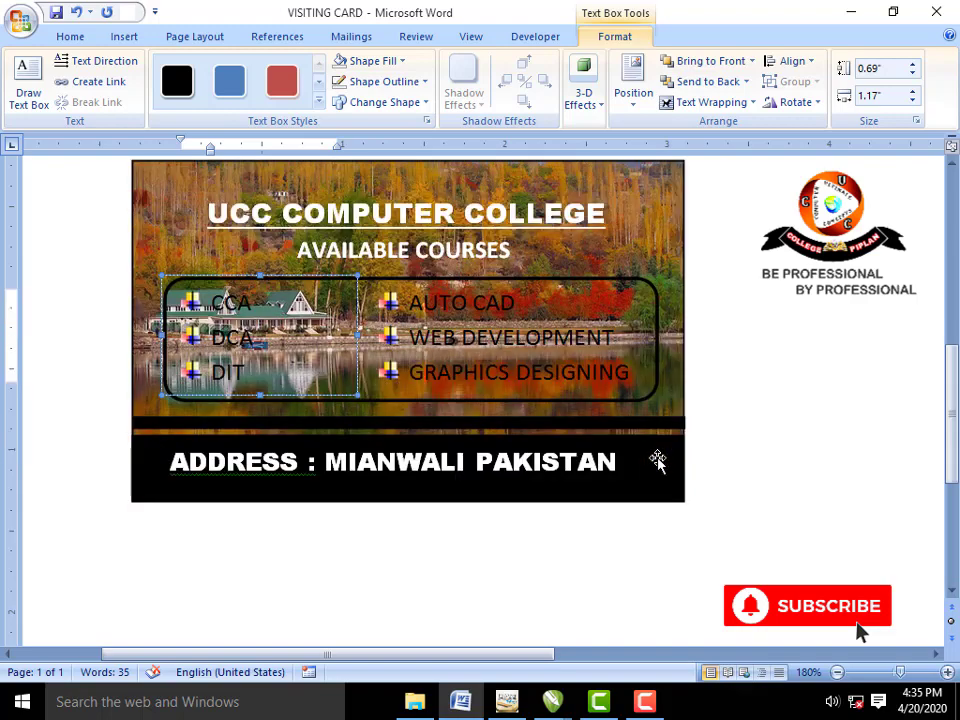
pyautogui.click(729, 519)
pyautogui.scroll(2, 606, 510)
pyautogui.scroll(3, 593, 510)
pyautogui.scroll(-2, 593, 510)
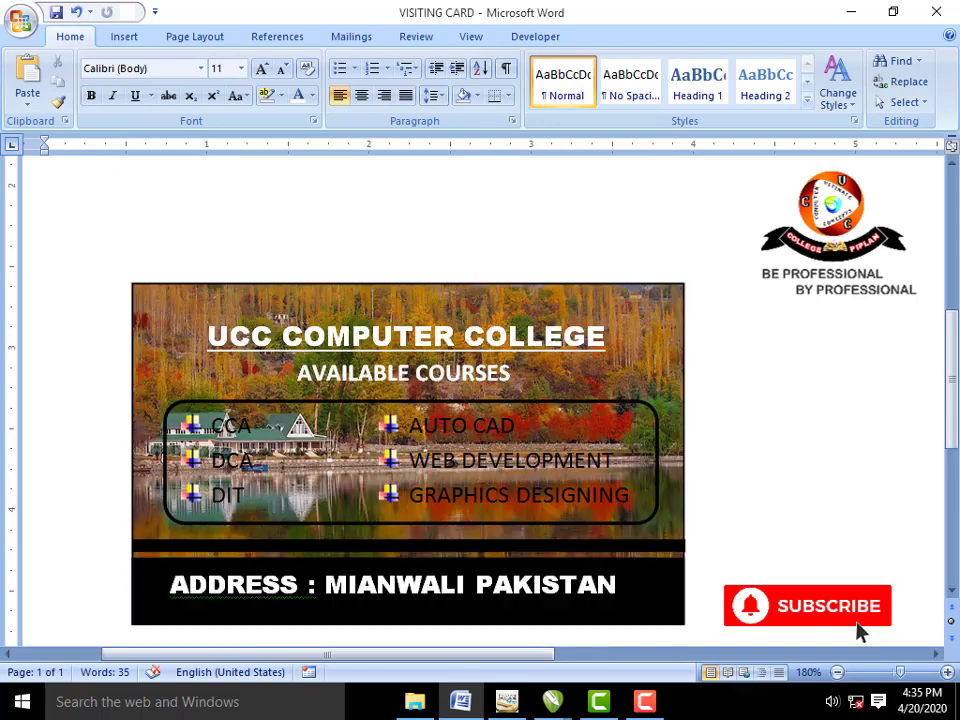
# Step: Zoom out to 120% and scroll to the second card's course box
pyautogui.click(837, 672)
pyautogui.click(837, 672)
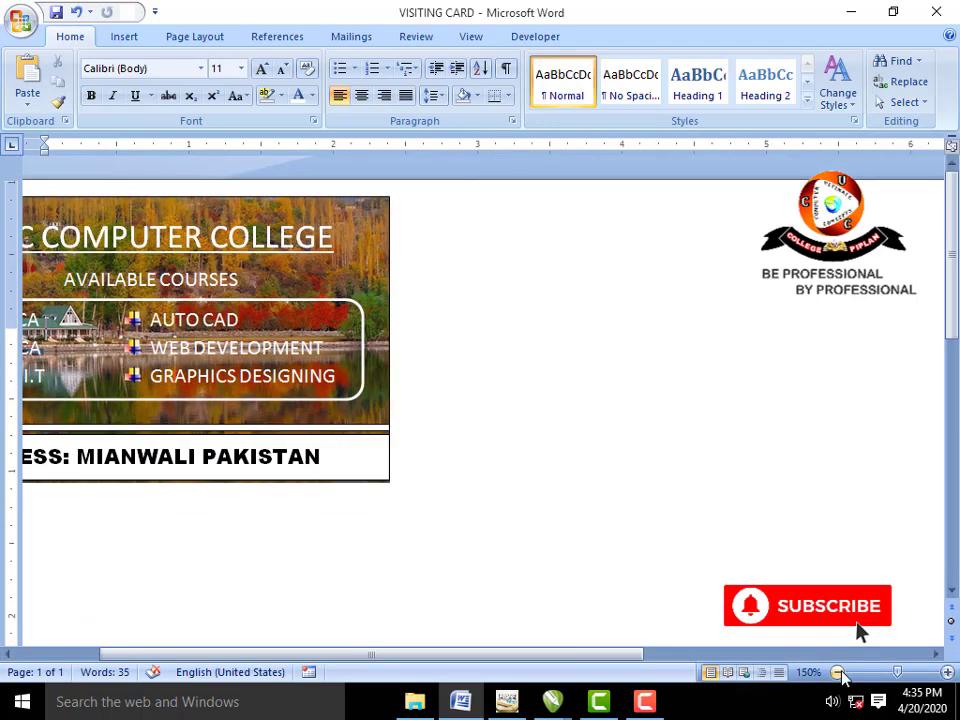
pyautogui.scroll(-1, 593, 499)
pyautogui.scroll(-1, 564, 484)
pyautogui.scroll(-1, 563, 483)
pyautogui.scroll(-2, 563, 483)
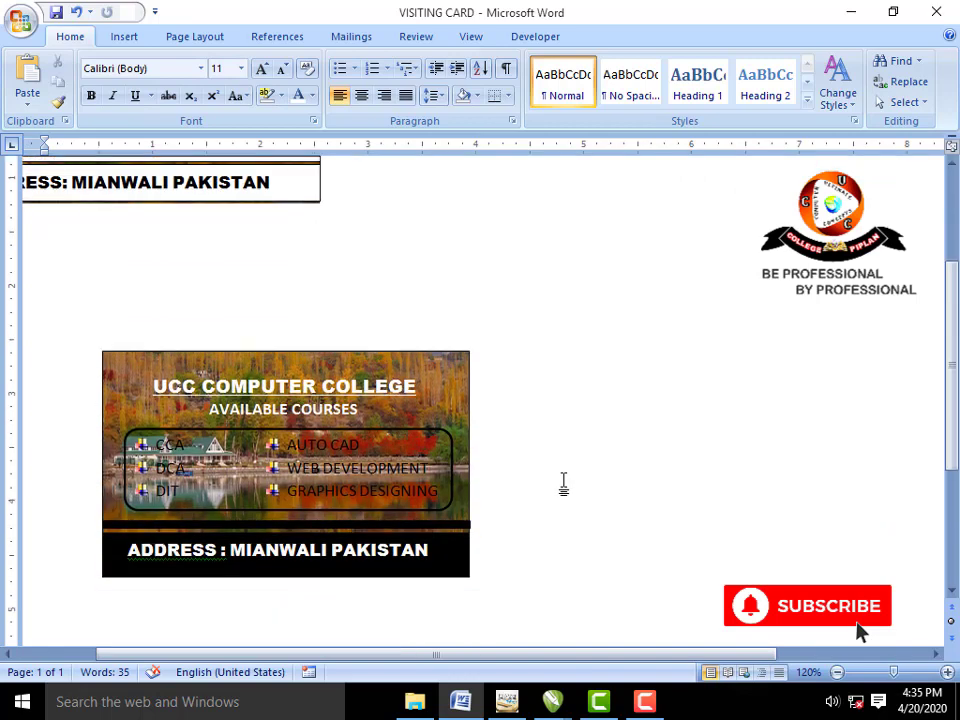
pyautogui.scroll(-1, 563, 483)
pyautogui.scroll(2, 563, 483)
pyautogui.scroll(3, 563, 483)
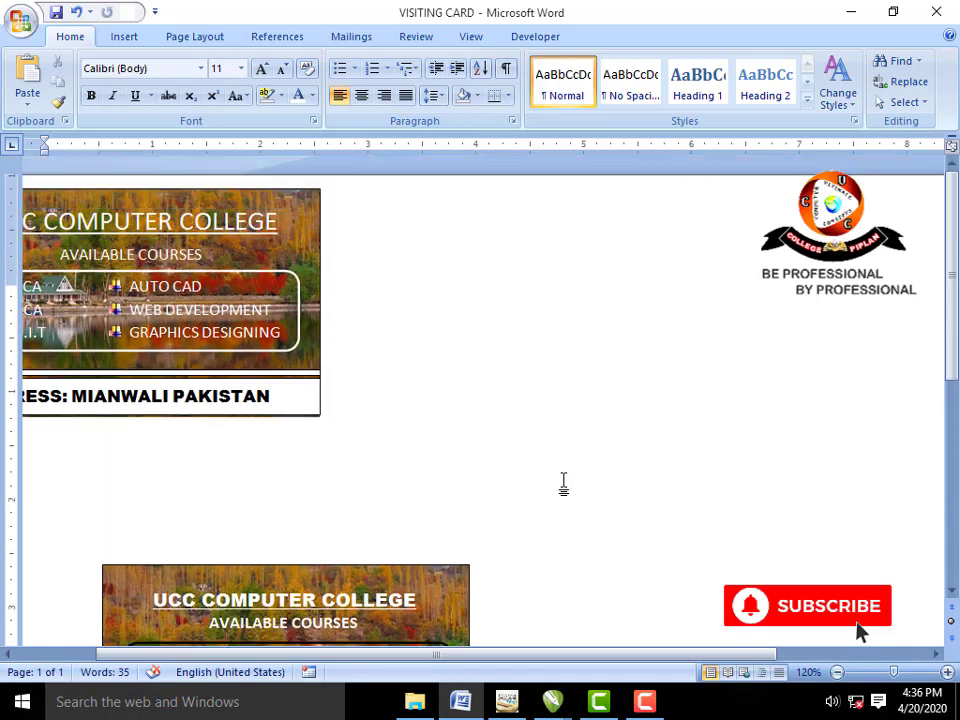
pyautogui.scroll(-3, 702, 490)
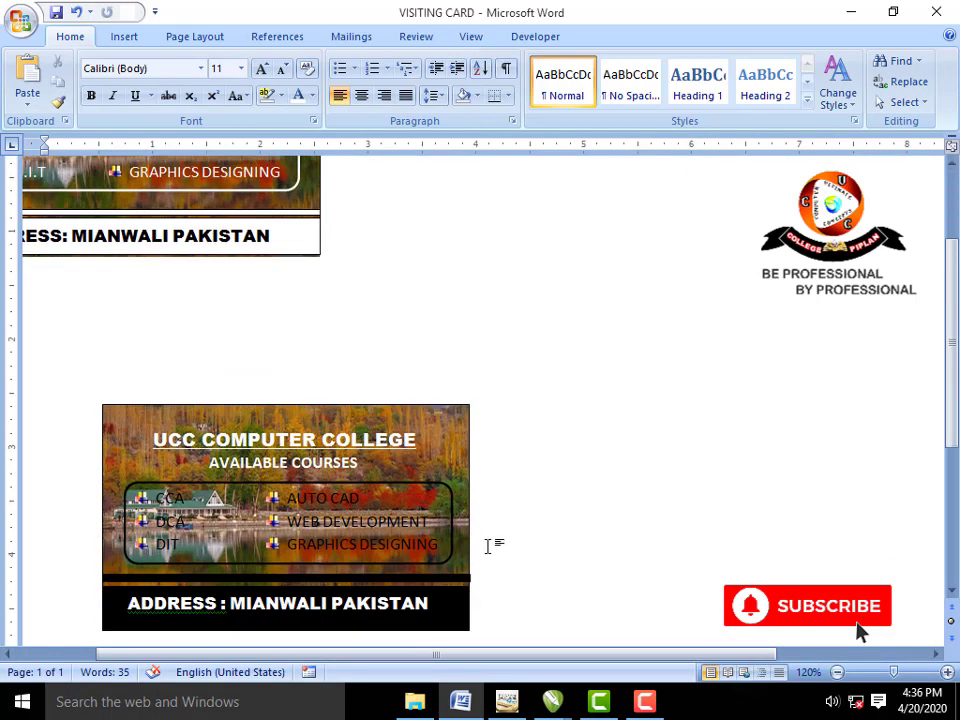
# Step: Change the rounded box's outline from black to White, then deselect to view it
pyautogui.click(443, 486)
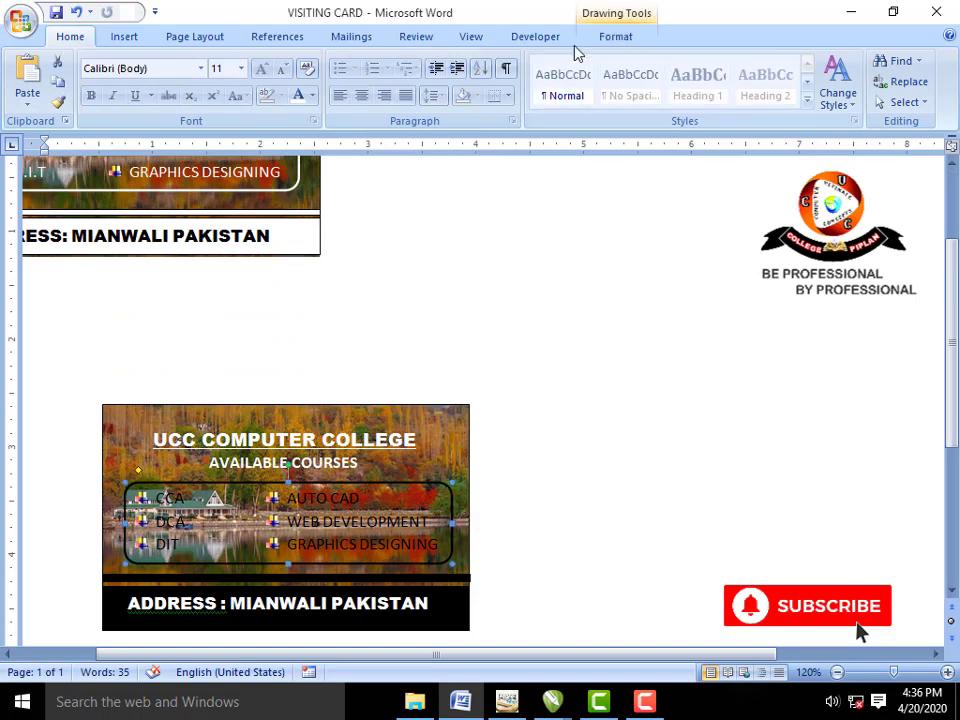
pyautogui.click(612, 40)
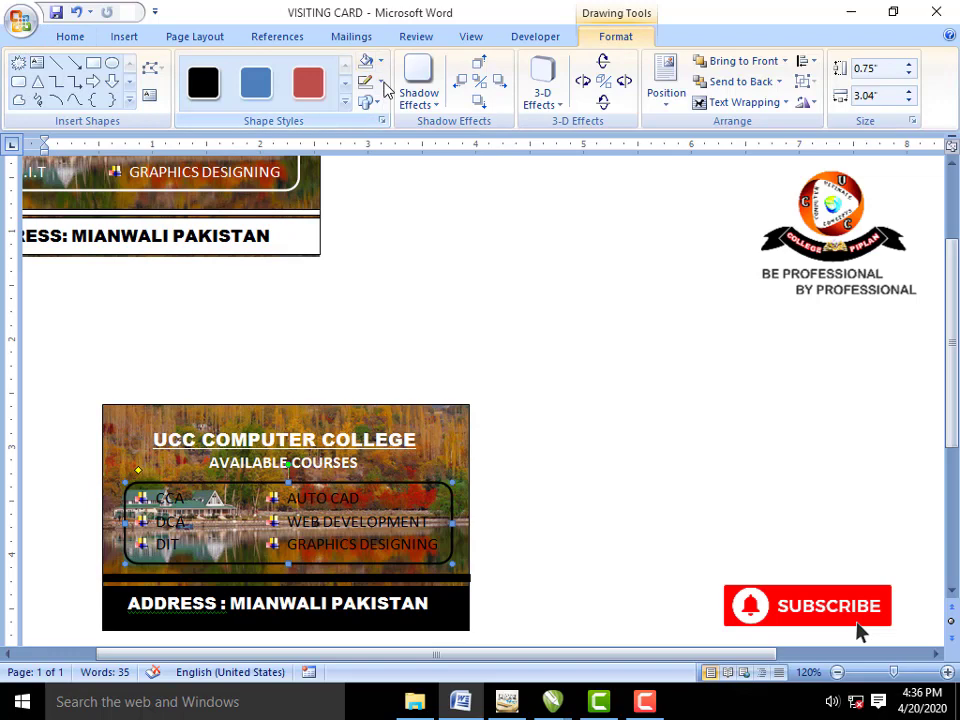
pyautogui.click(383, 84)
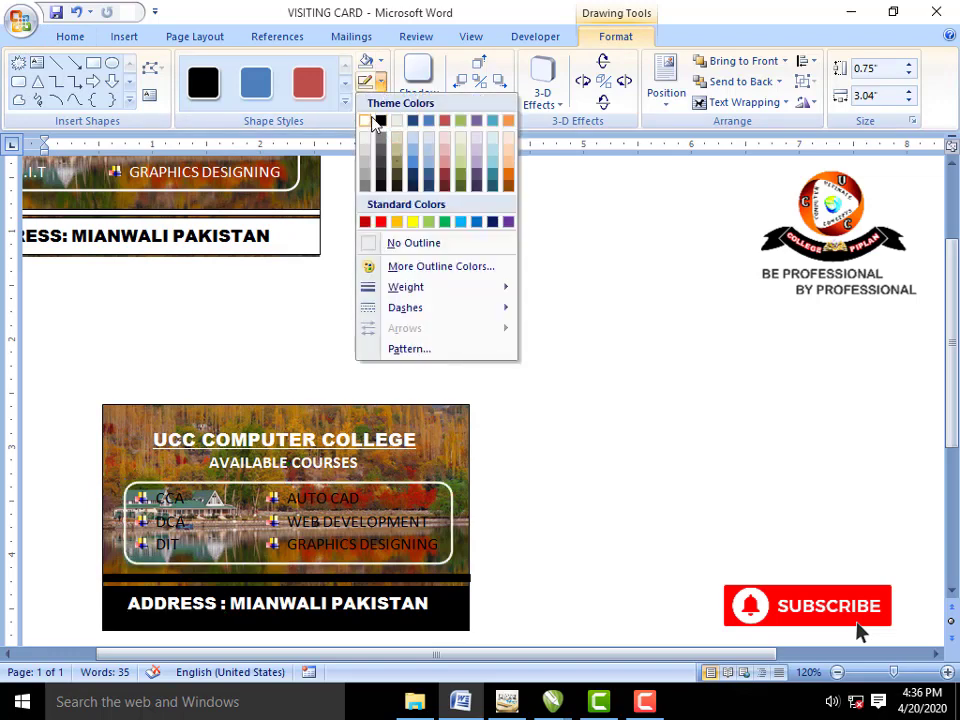
pyautogui.click(372, 122)
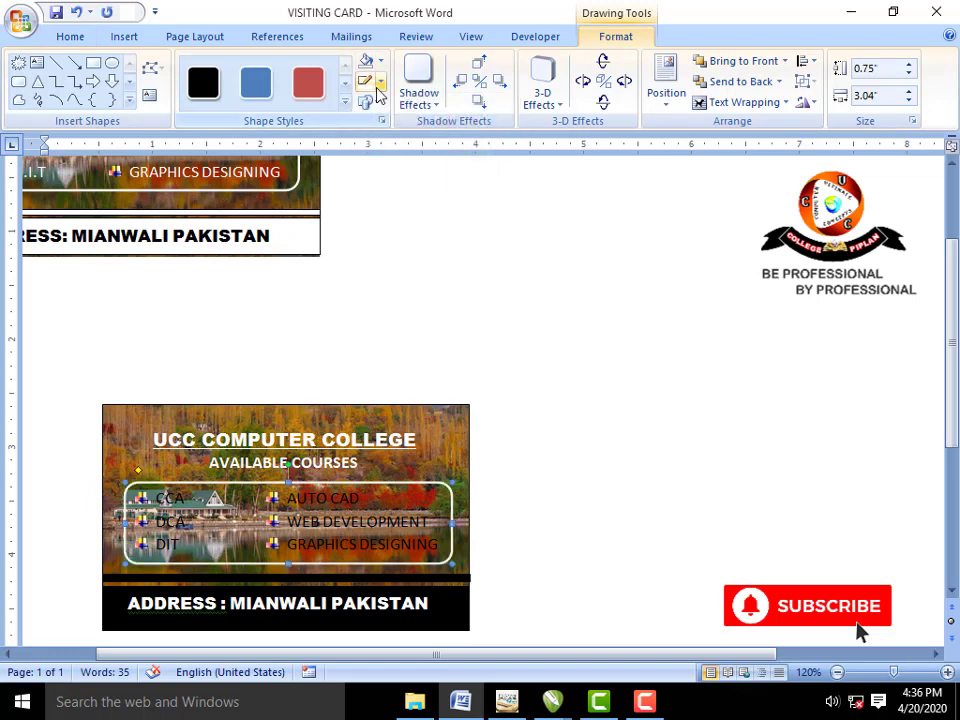
pyautogui.scroll(-1, 499, 514)
pyautogui.scroll(-1, 499, 514)
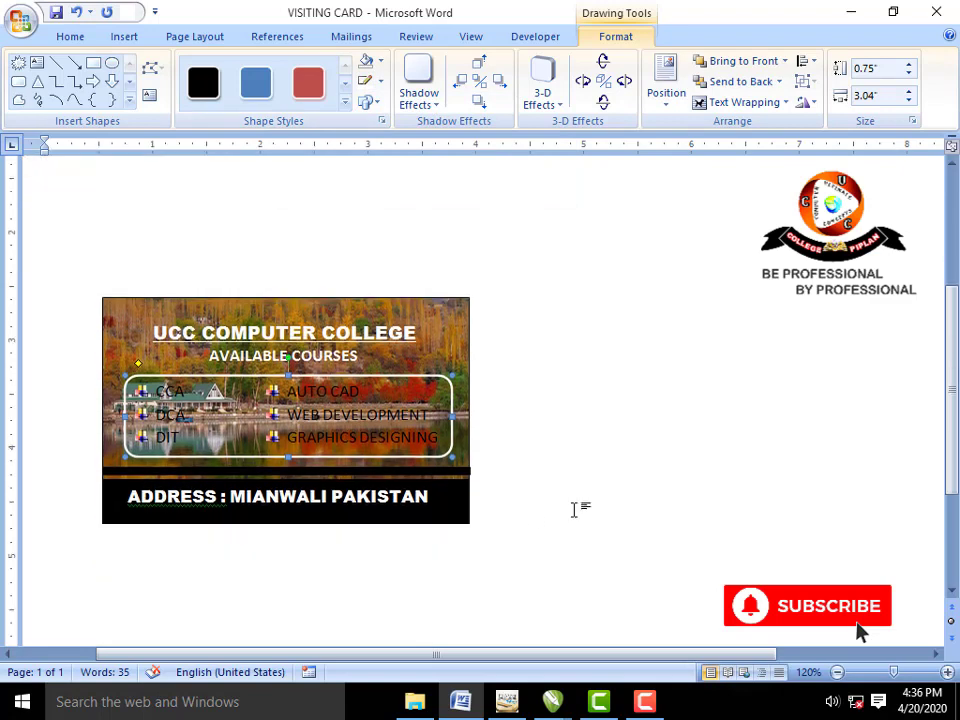
pyautogui.click(575, 510)
pyautogui.scroll(3, 493, 514)
pyautogui.scroll(1, 385, 465)
pyautogui.scroll(1, 383, 463)
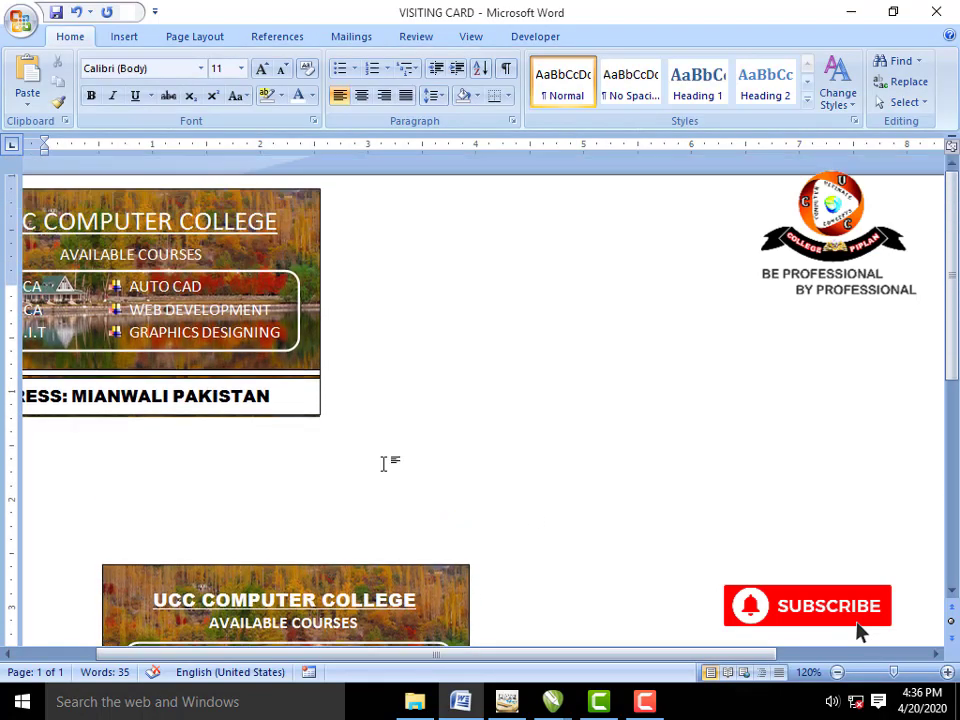
pyautogui.scroll(-2, 383, 463)
pyautogui.moveTo(516, 658); pyautogui.dragTo(437, 658)
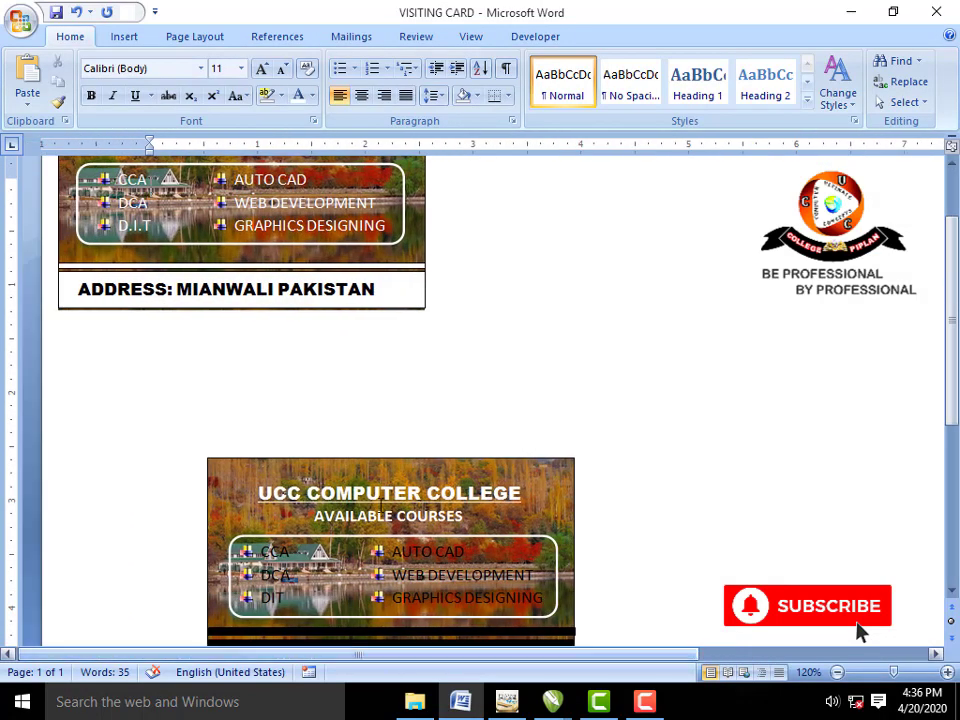
pyautogui.scroll(2, 379, 436)
pyautogui.scroll(-3, 379, 436)
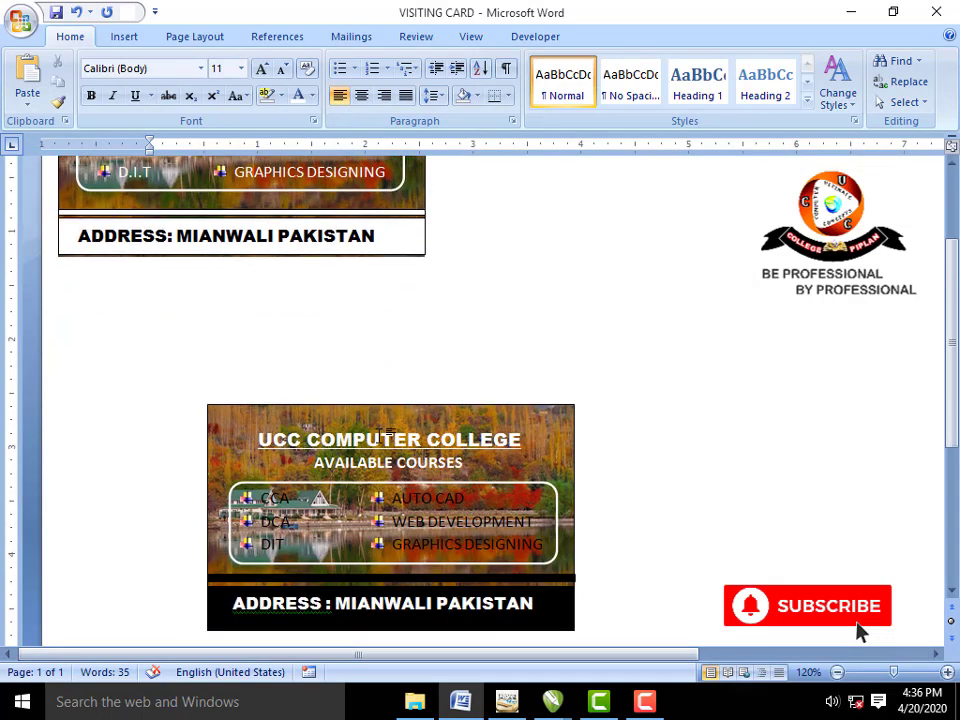
pyautogui.scroll(-1, 379, 436)
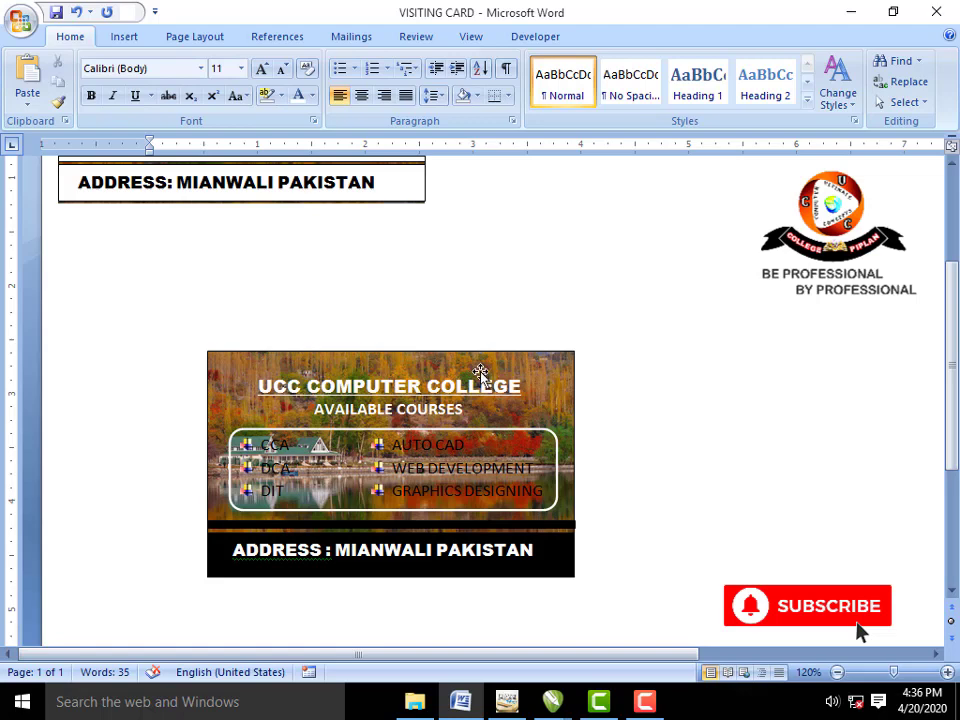
pyautogui.scroll(3, 480, 372)
pyautogui.scroll(1, 480, 372)
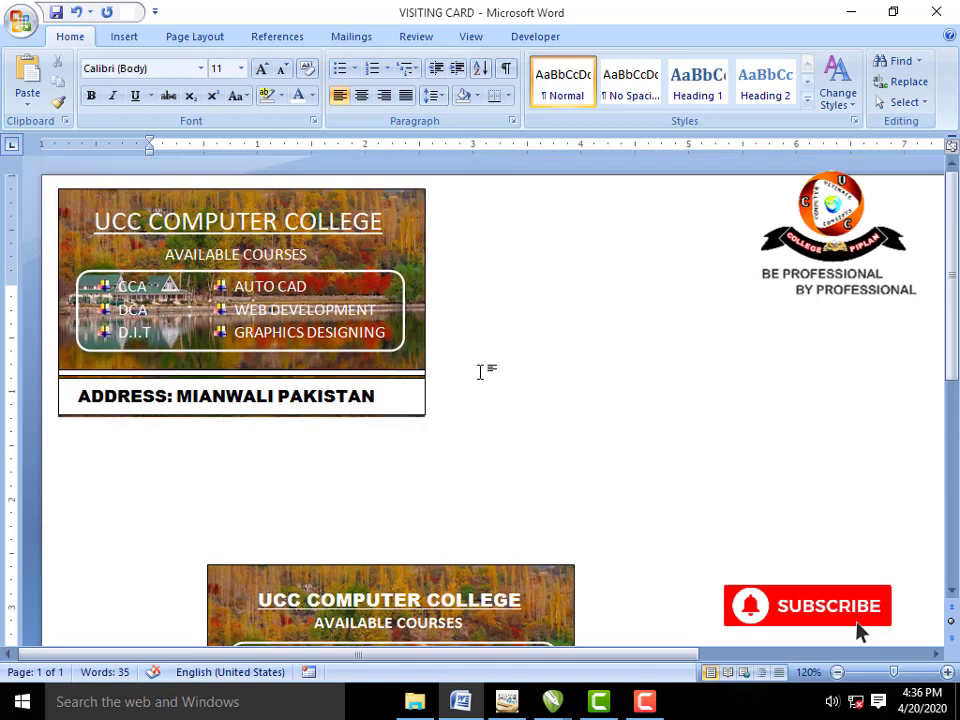
pyautogui.scroll(-3, 480, 372)
pyautogui.scroll(-2, 488, 386)
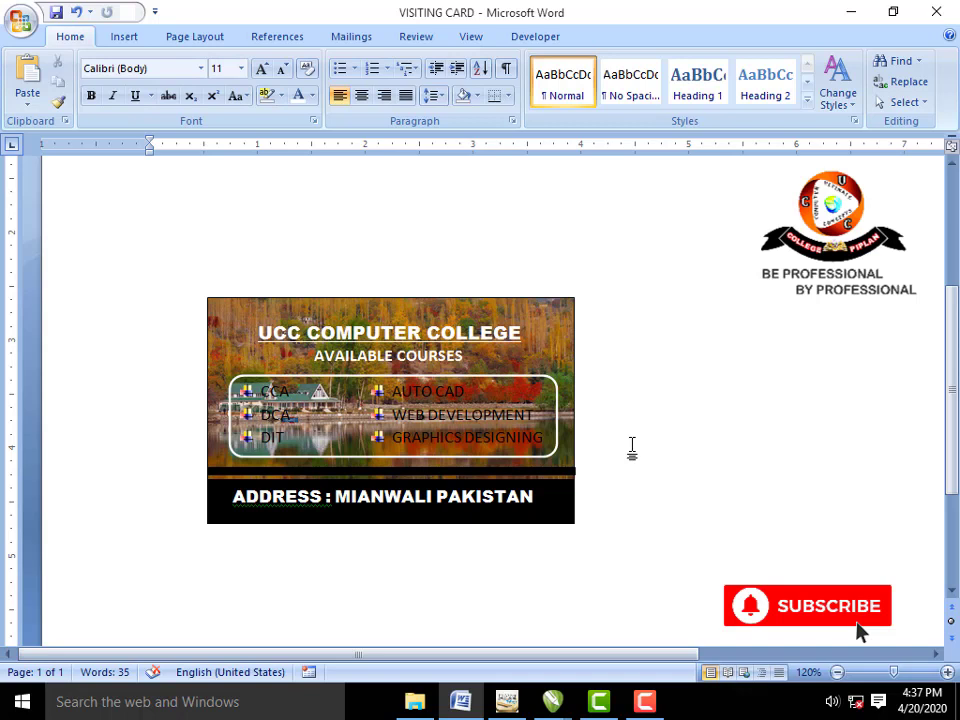
pyautogui.moveTo(570, 426)
pyautogui.mouseDown()
pyautogui.moveTo(571, 377)
pyautogui.moveTo(600, 397)
pyautogui.mouseUp()
pyautogui.scroll(2, 600, 397)
pyautogui.scroll(1, 600, 397)
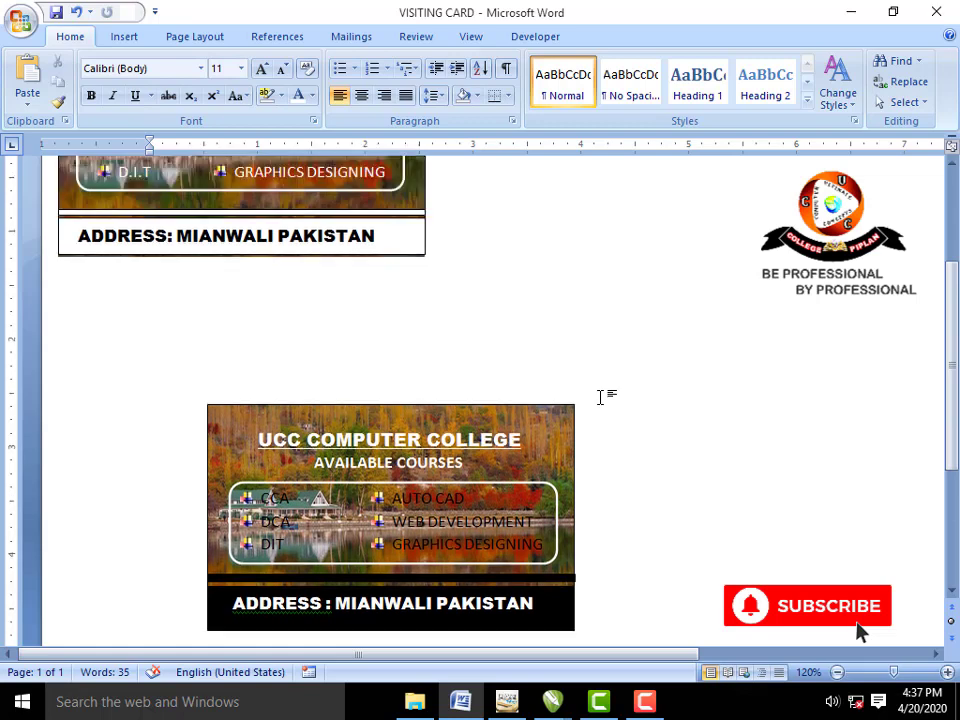
pyautogui.scroll(1, 600, 397)
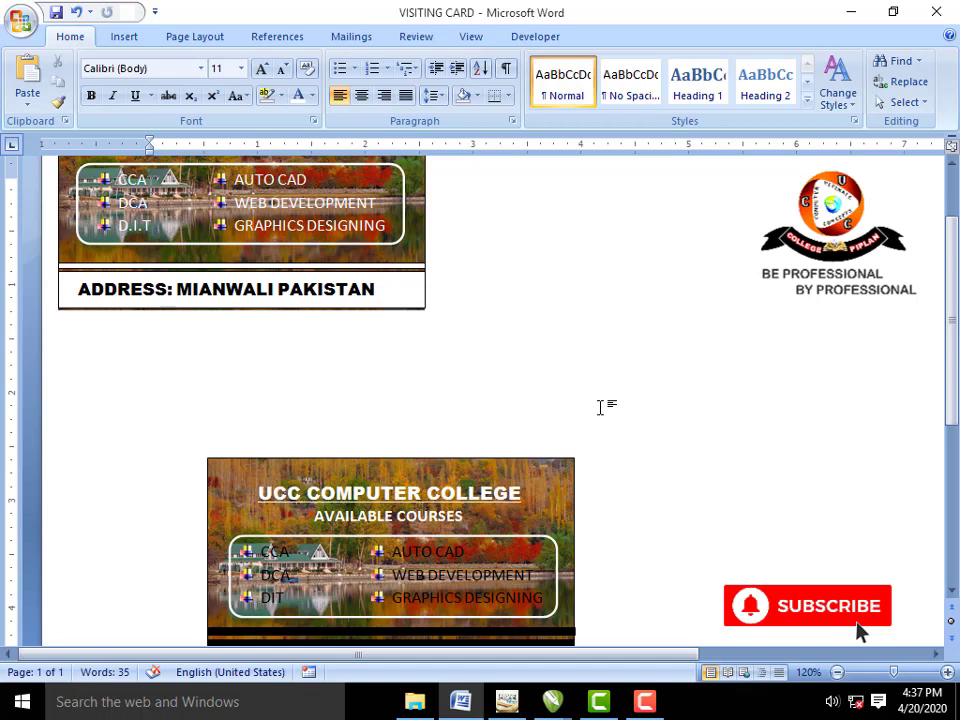
pyautogui.scroll(-1, 600, 407)
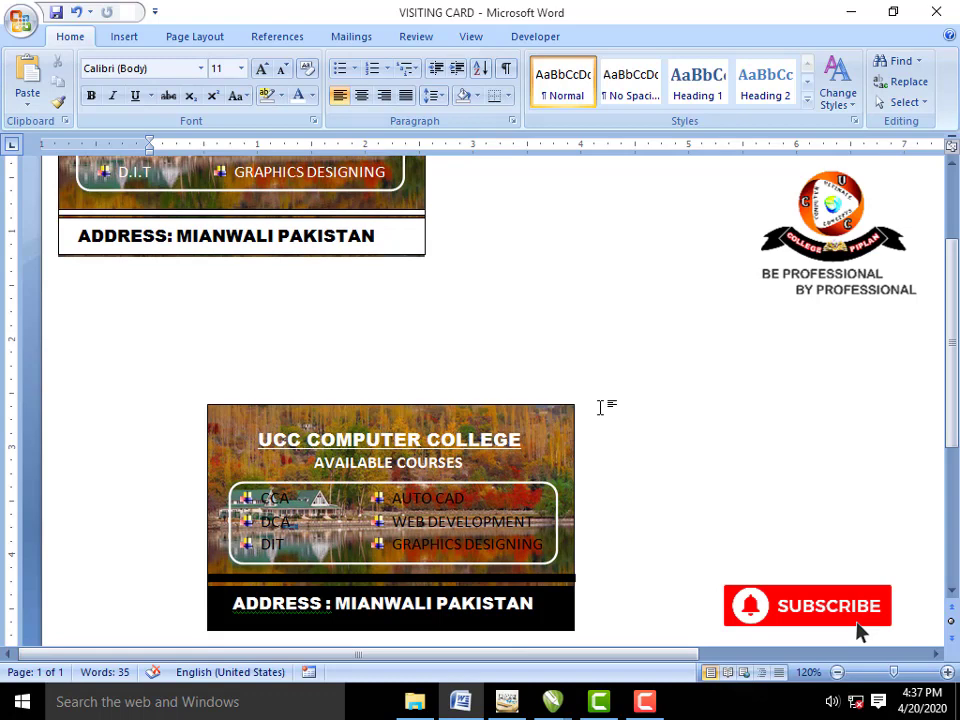
pyautogui.scroll(-1, 600, 407)
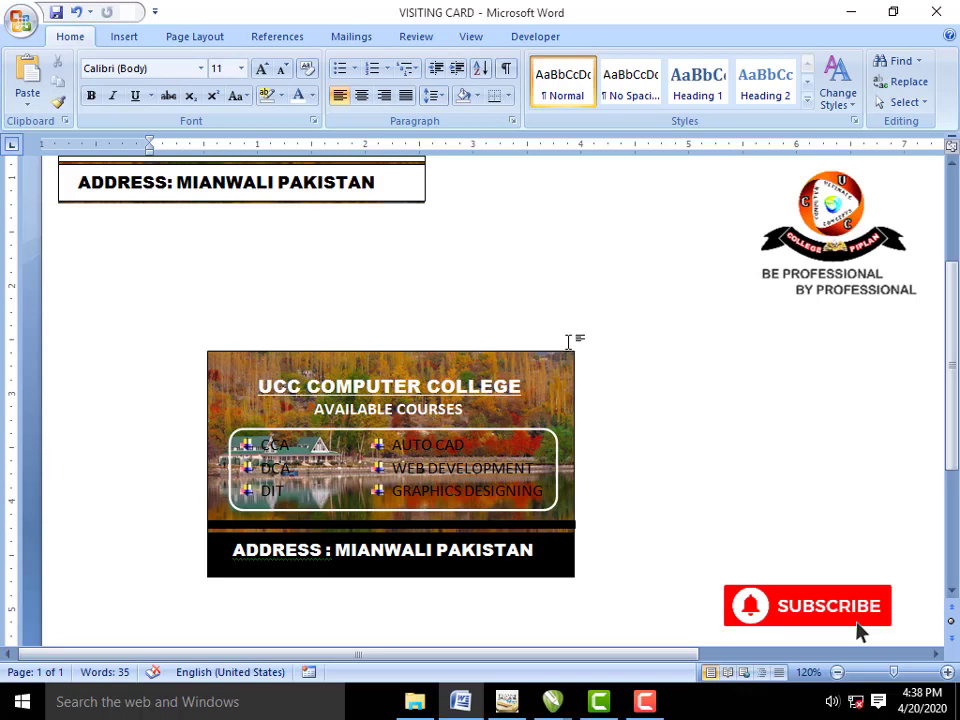
pyautogui.scroll(-2, 568, 342)
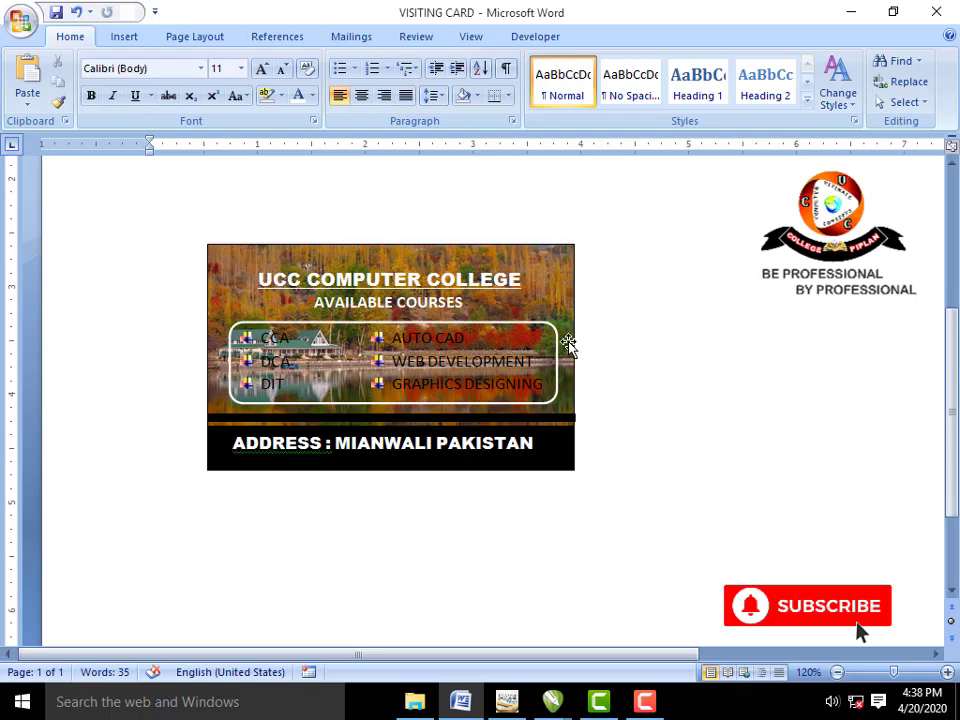
pyautogui.scroll(4, 568, 342)
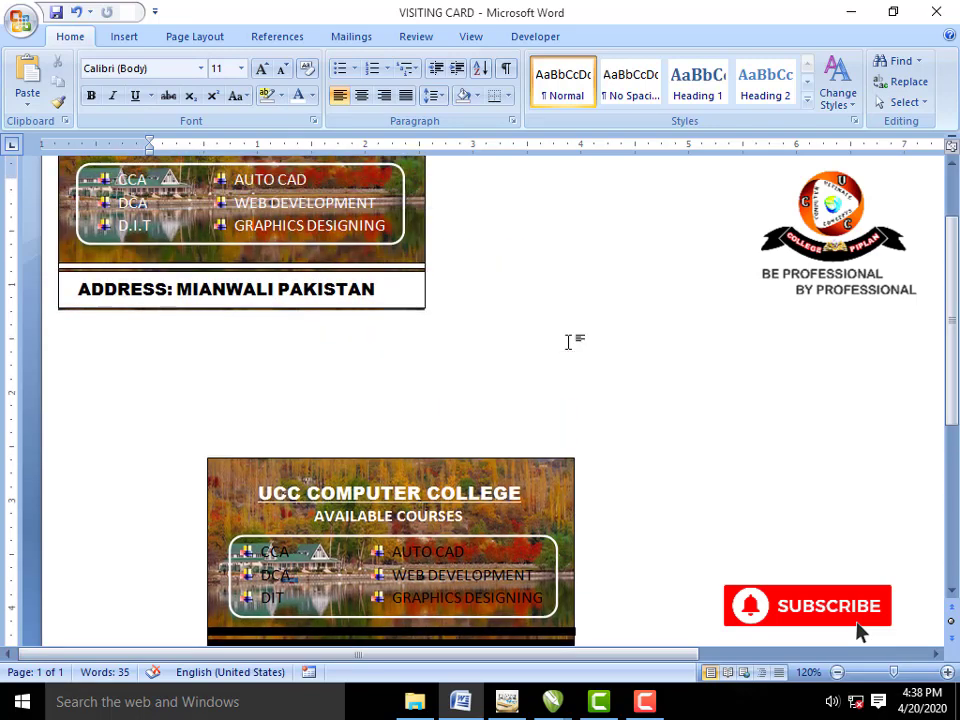
pyautogui.scroll(2, 568, 342)
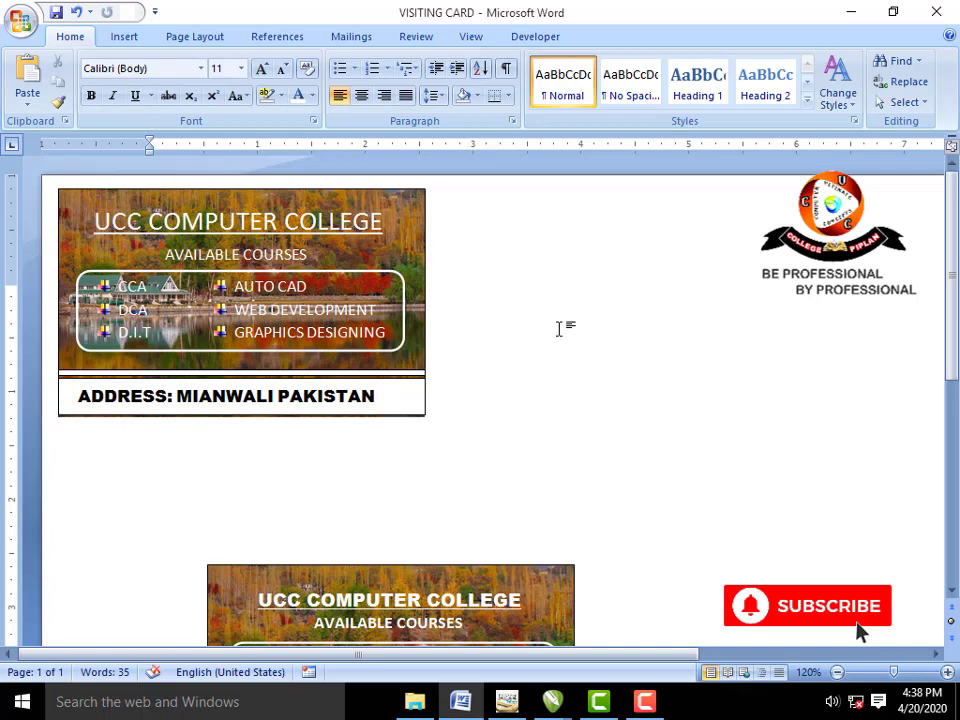
pyautogui.scroll(-3, 560, 328)
pyautogui.scroll(-1, 560, 328)
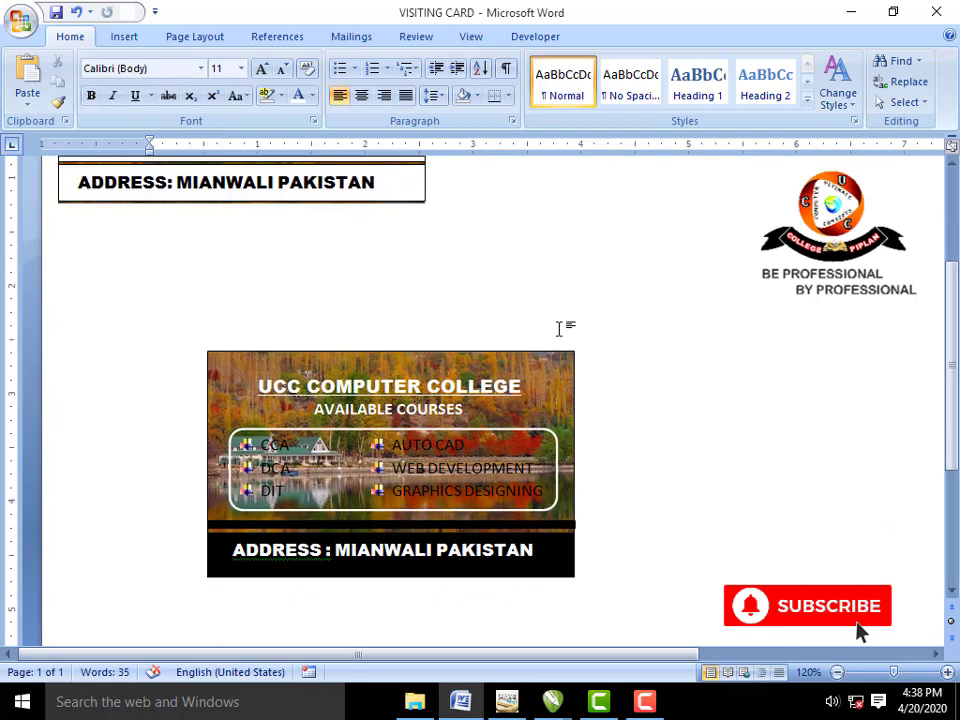